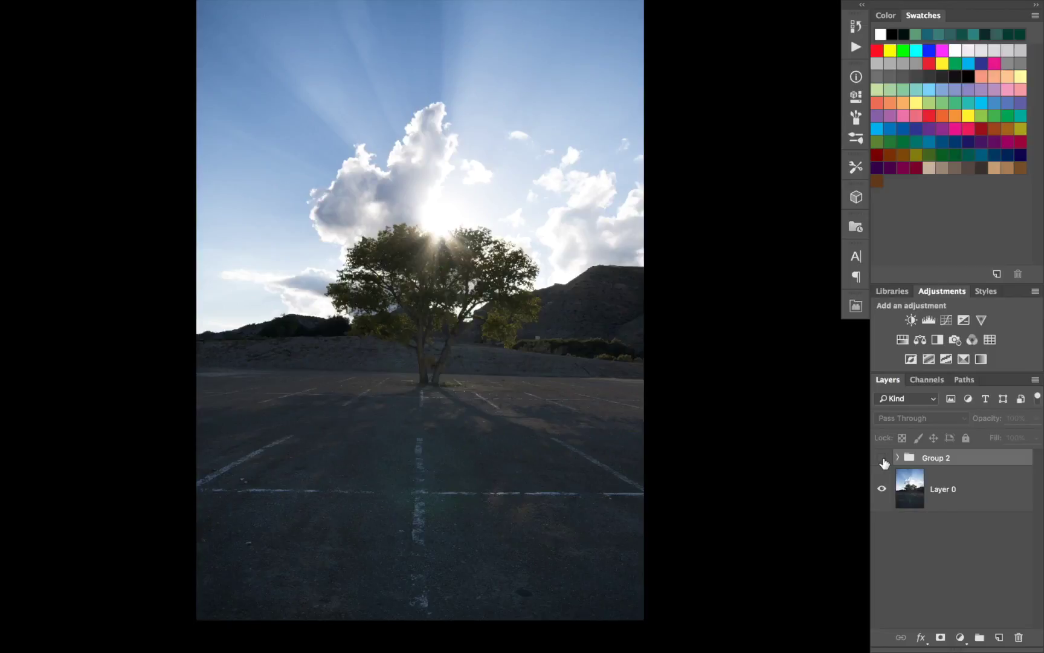
Toggle the visibility of Group 2 to compare the edited photo with the original
click(882, 458)
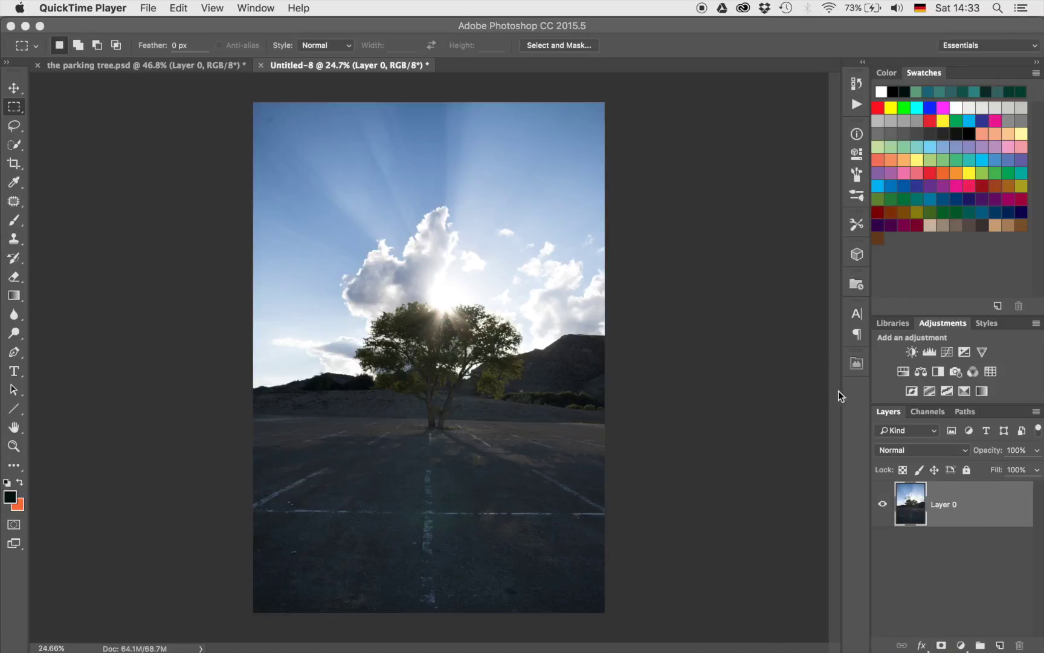
Add a Curves adjustment layer above the photo and pull the middle of the RGB curve slightly down to darken the image
click(947, 351)
click(947, 351)
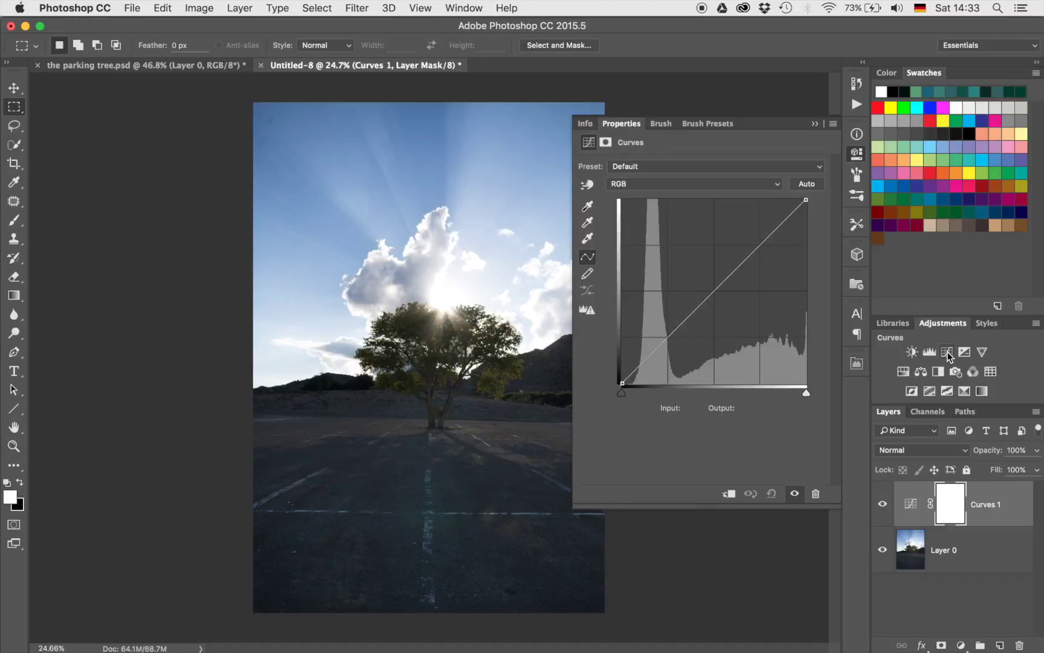
click(720, 296)
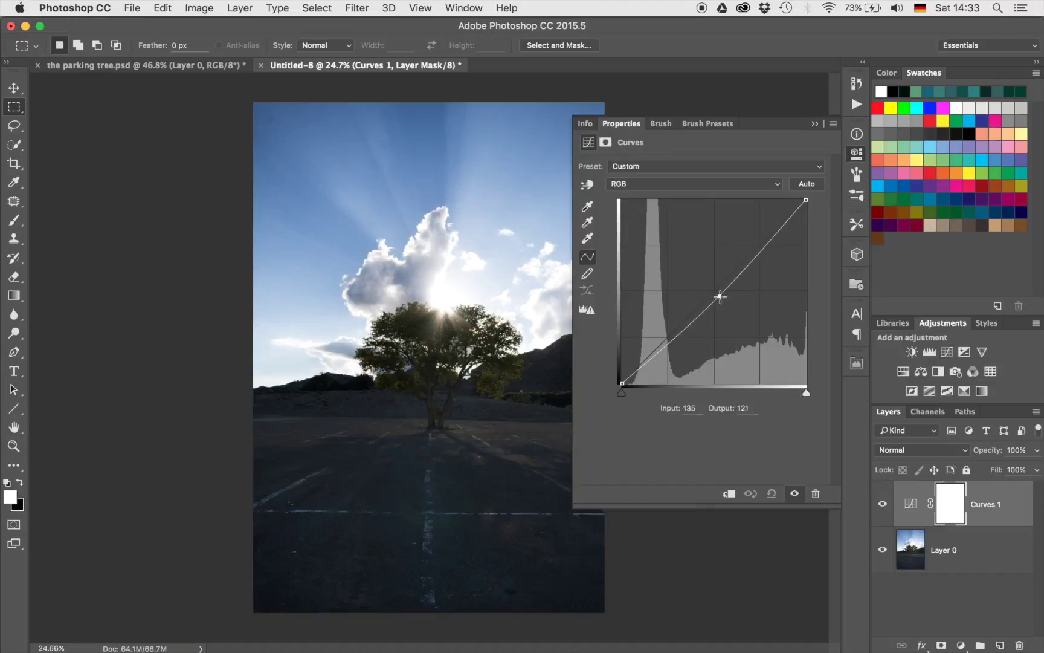
drag(719, 296, 719, 293)
click(815, 124)
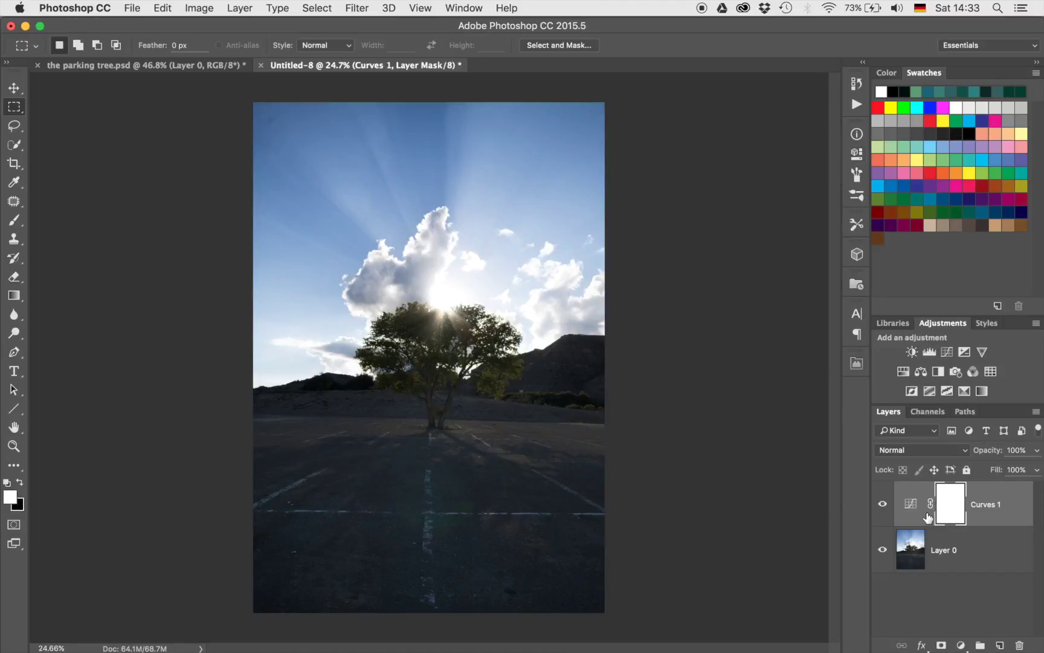
Invert the Curves 1 mask and draw a white-to-black gradient from above the sky down to the horizon, comparing before and after
key(super+i)
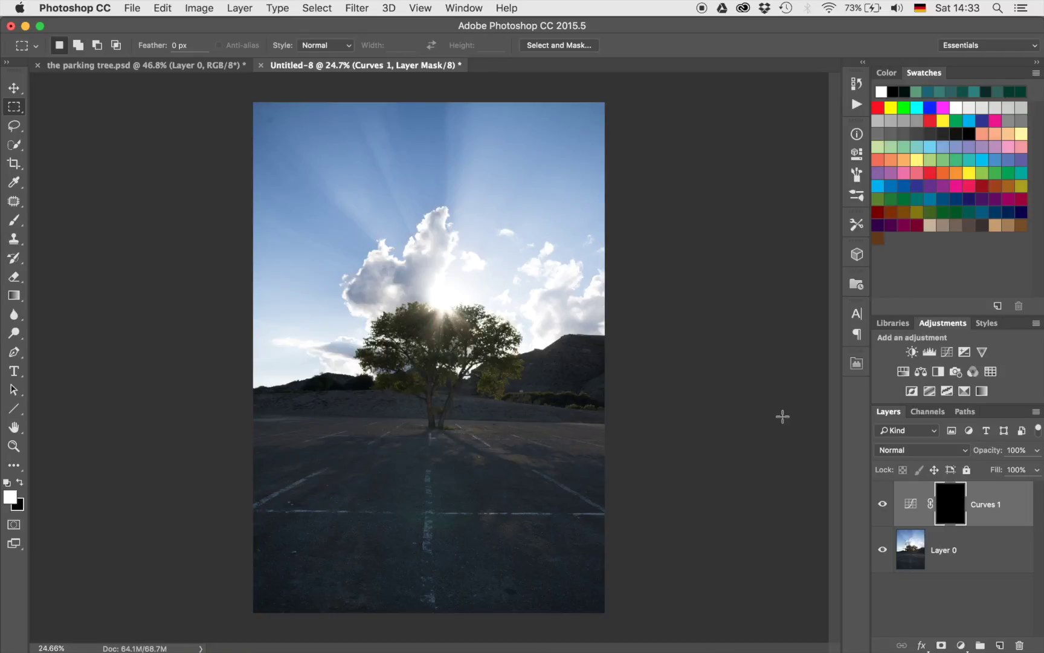
key(g)
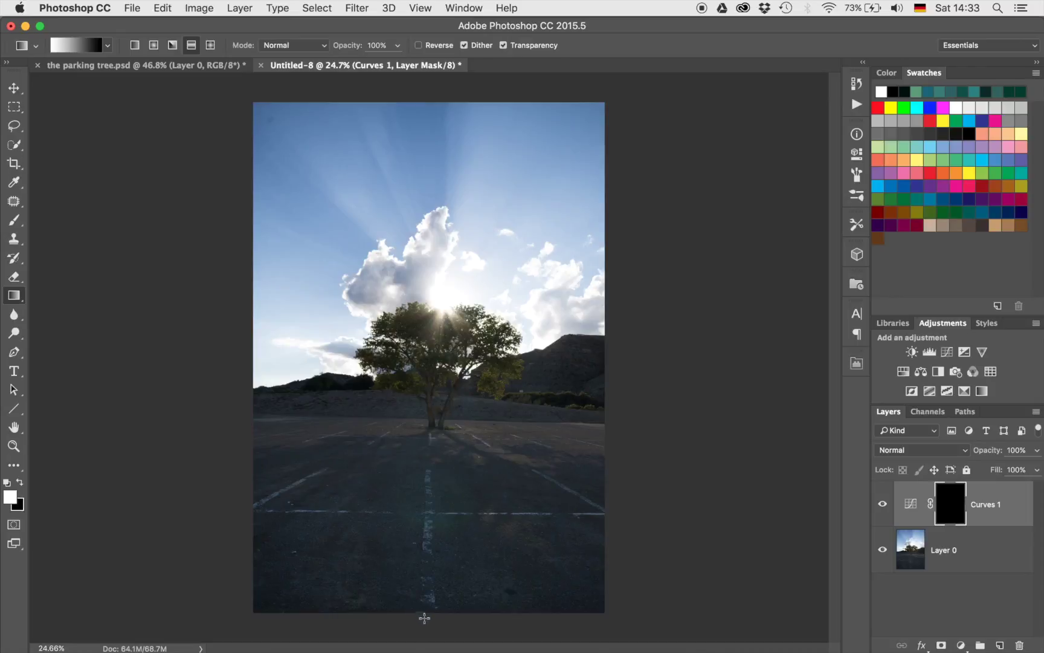
drag(424, 614, 427, 414)
drag(436, 91, 434, 425)
click(884, 505)
click(884, 505)
click(883, 505)
click(883, 505)
click(883, 505)
click(883, 505)
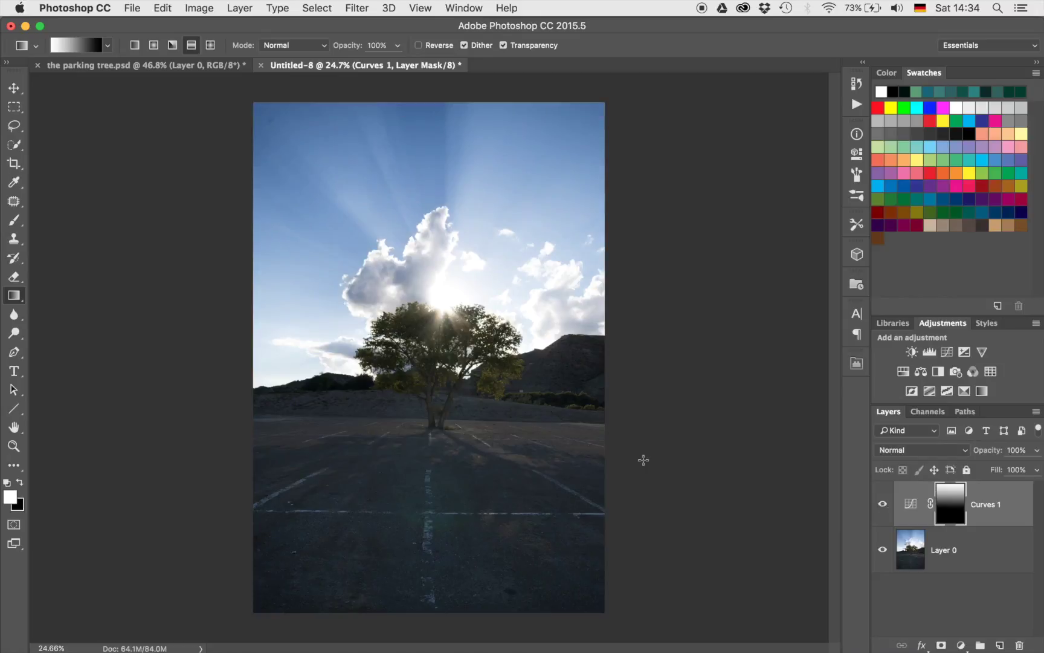
Paint white over the lower parking lot on the Curves 1 mask with a soft 2300 px brush at 30% opacity
key(b)
key(bracketright)
key(bracketright)
key(bracketright)
key(bracketright)
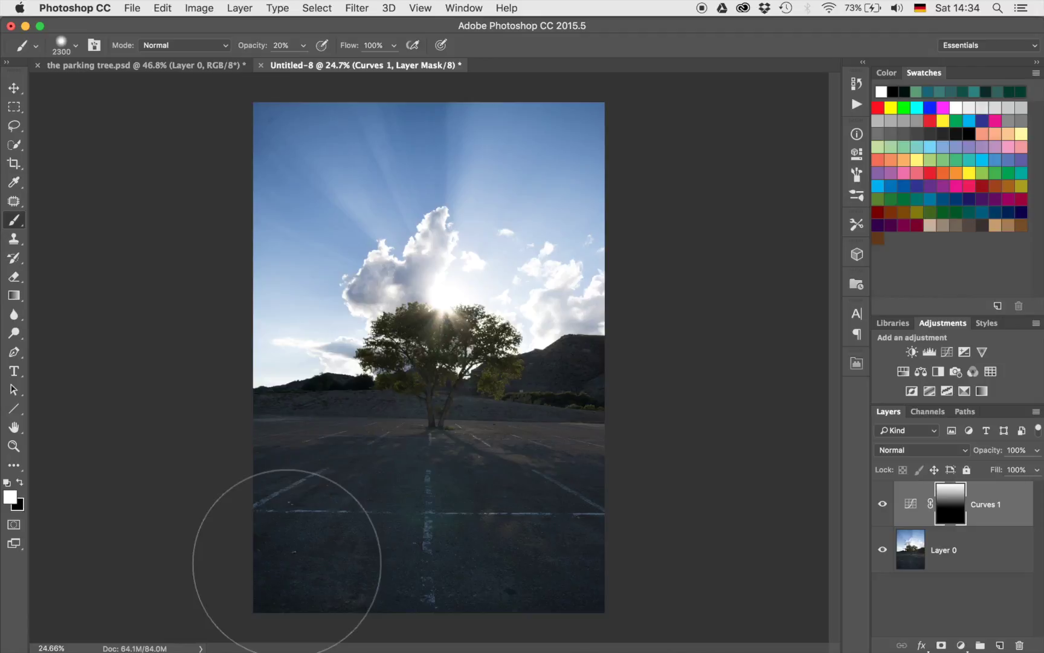
drag(540, 574, 484, 564)
mouse_move(423, 531)
mouse_down()
mouse_move(321, 537)
mouse_move(559, 538)
mouse_move(280, 545)
mouse_move(609, 574)
mouse_move(301, 549)
mouse_move(485, 559)
mouse_move(346, 567)
mouse_move(536, 572)
mouse_up()
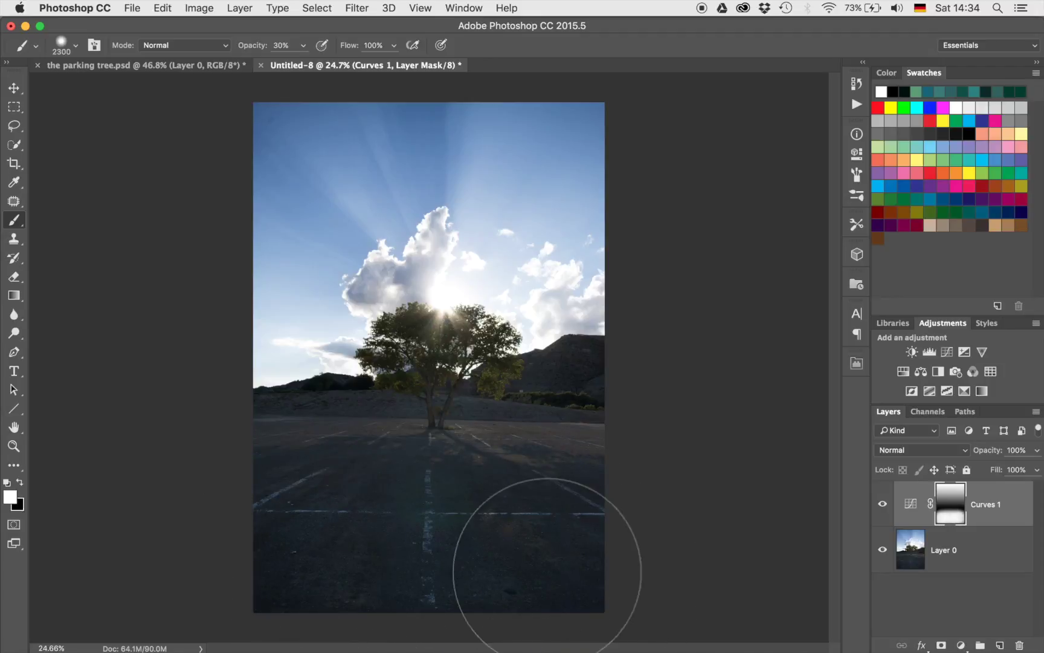
Toggle the Curves 1 layer on and off to check its darkening of the sky and foreground
click(881, 504)
click(882, 504)
click(882, 505)
click(882, 506)
click(881, 505)
click(882, 504)
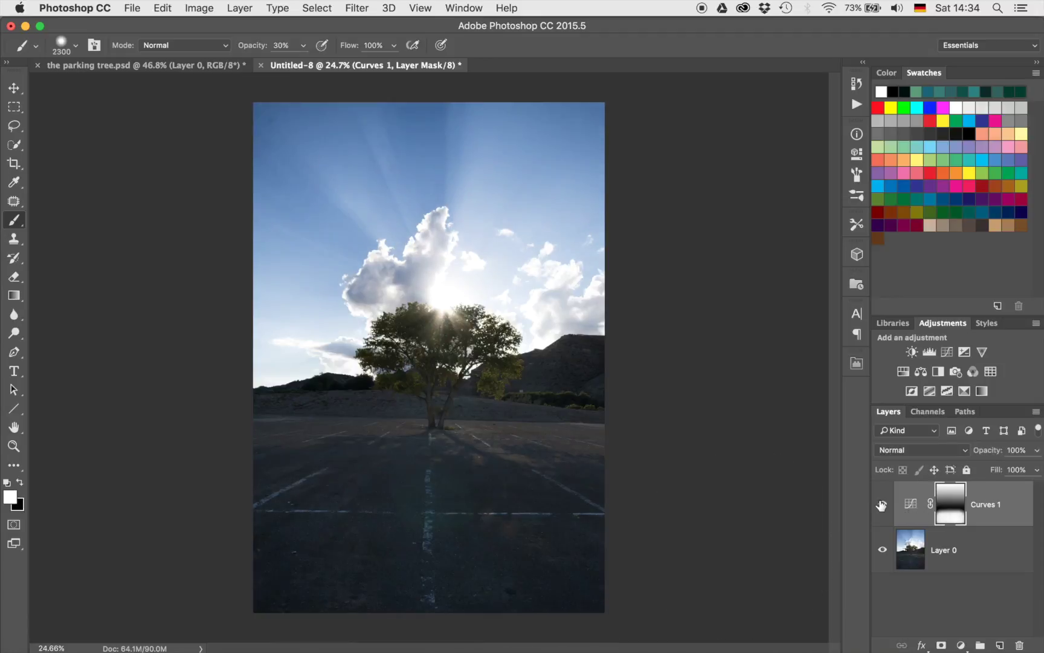
click(881, 505)
click(882, 504)
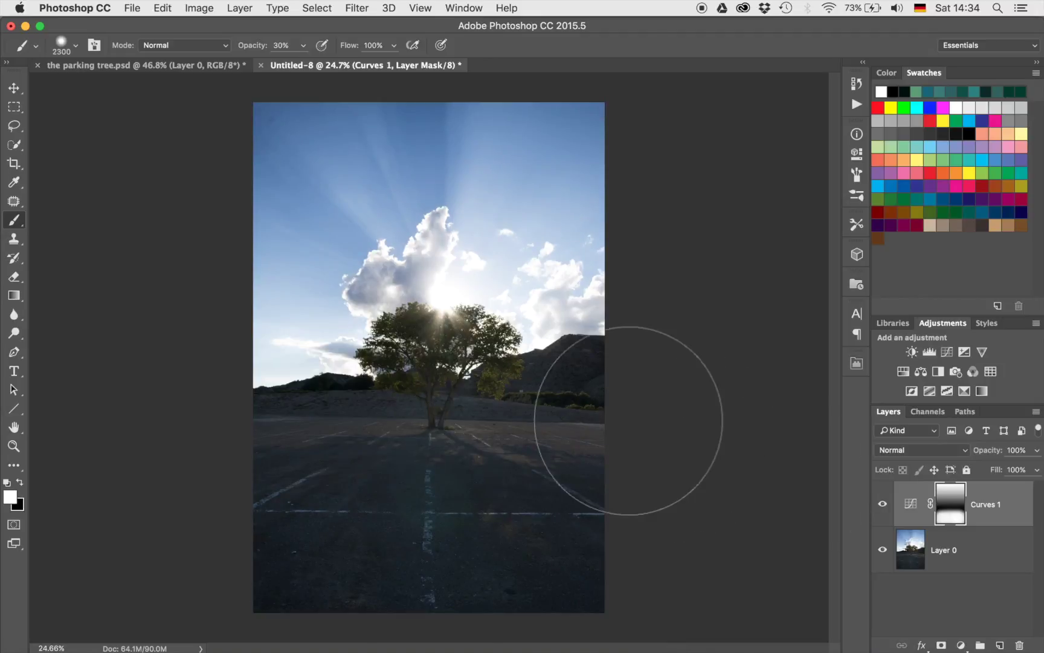
Add a second Curves layer, lift the RGB midtones to about input 111, output 129, and invert its mask to black
click(948, 351)
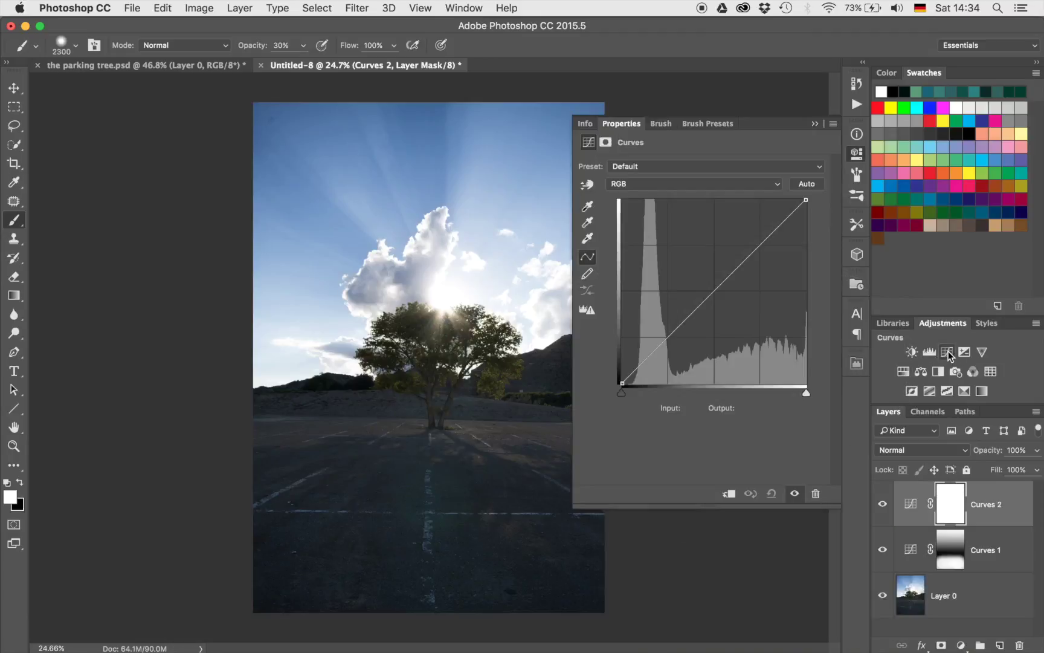
click(702, 292)
drag(703, 292, 702, 290)
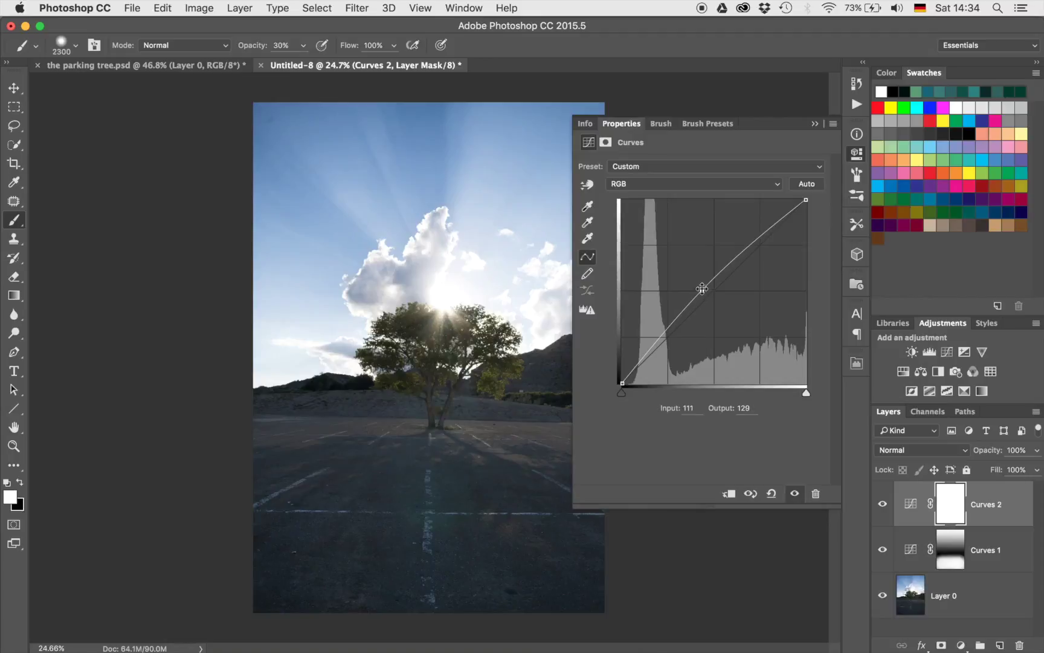
click(814, 123)
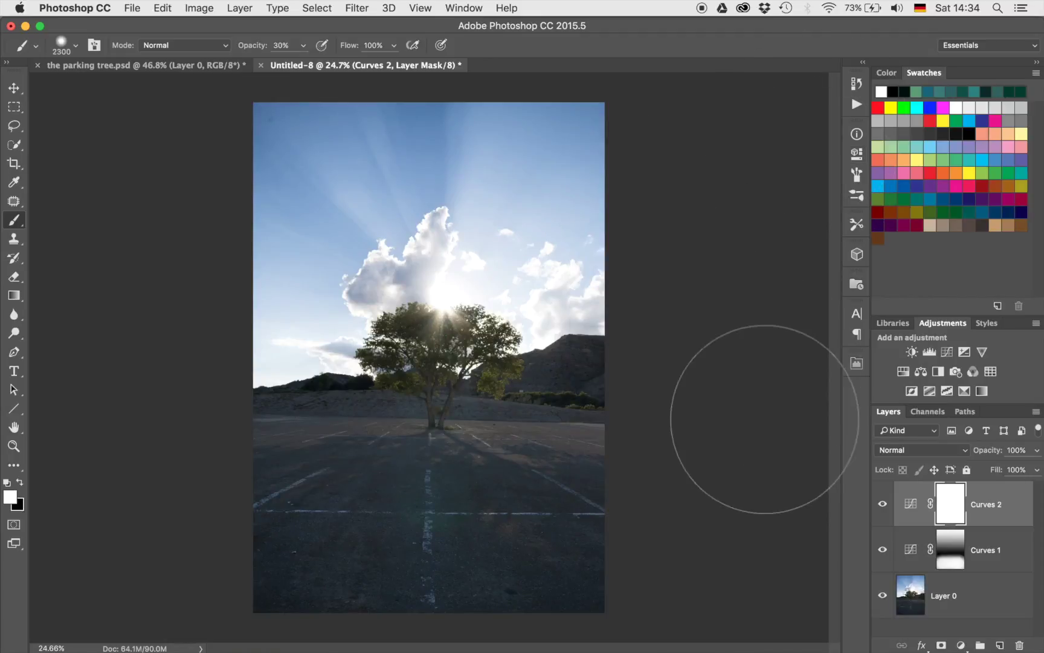
key(super+i)
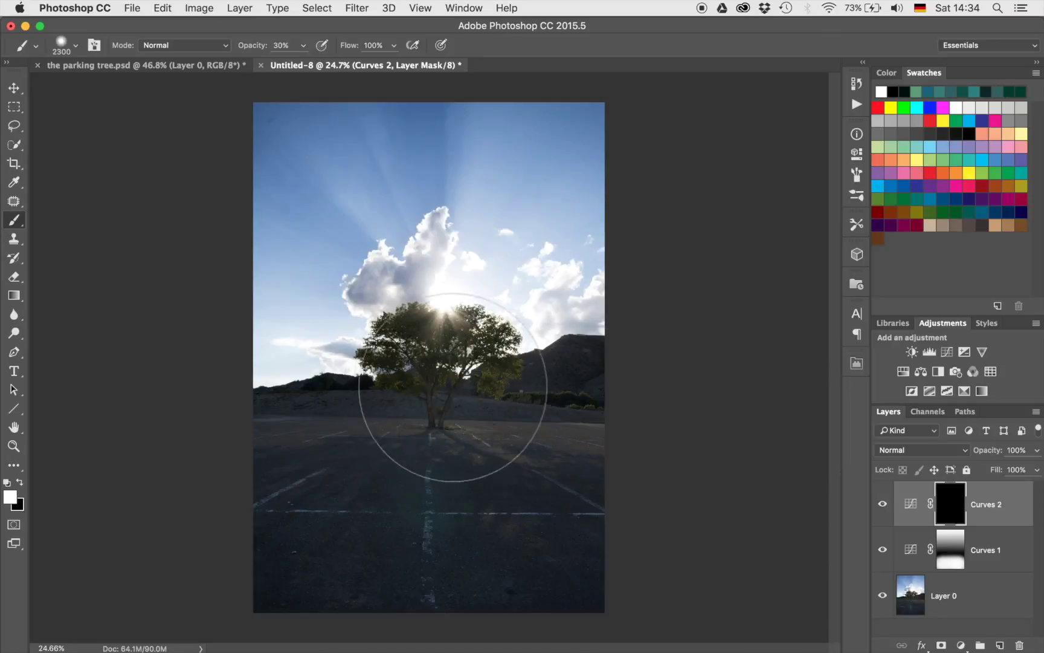
Reveal the brightening around the tree by dabbing white on the Curves 2 mask with the 2300 px brush at 30% opacity
click(436, 396)
click(401, 399)
click(435, 387)
click(428, 360)
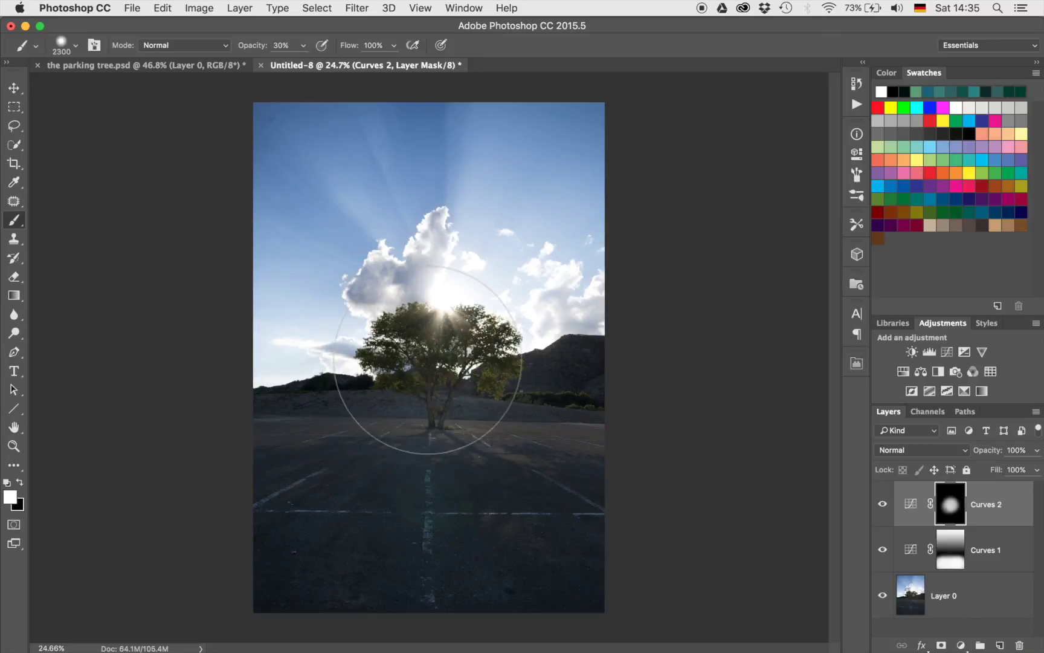
Reduce the brush size to 1300 px and paint more white on the Curves 2 mask over the tree's right-hand branches
key(bracketleft)
key(bracketleft)
key(bracketleft)
key(bracketleft)
key(bracketleft)
key(bracketleft)
key(bracketleft)
key(bracketleft)
key(bracketleft)
key(bracketleft)
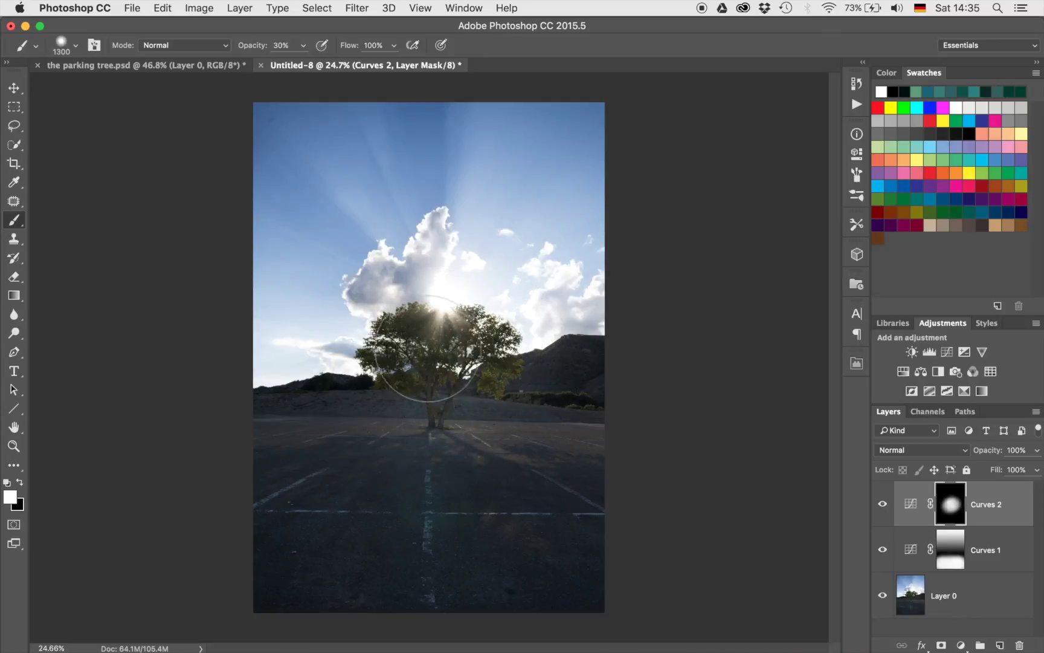
click(490, 373)
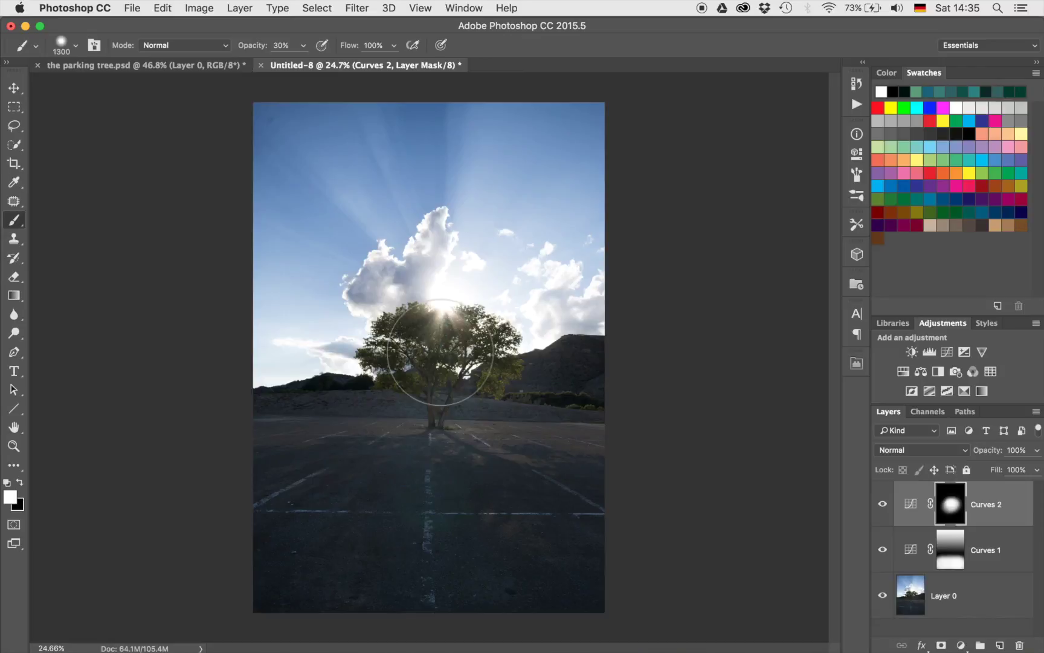
Stamp all visible layers into a new top layer and desaturate it
key(super+alt+shift+e)
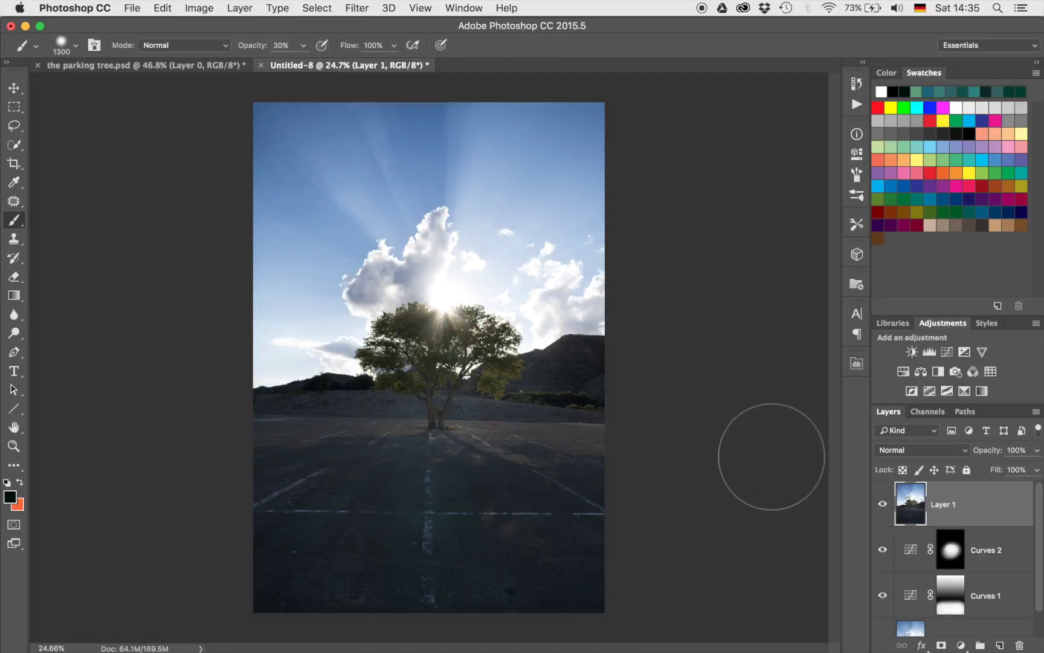
key(super+shift+u)
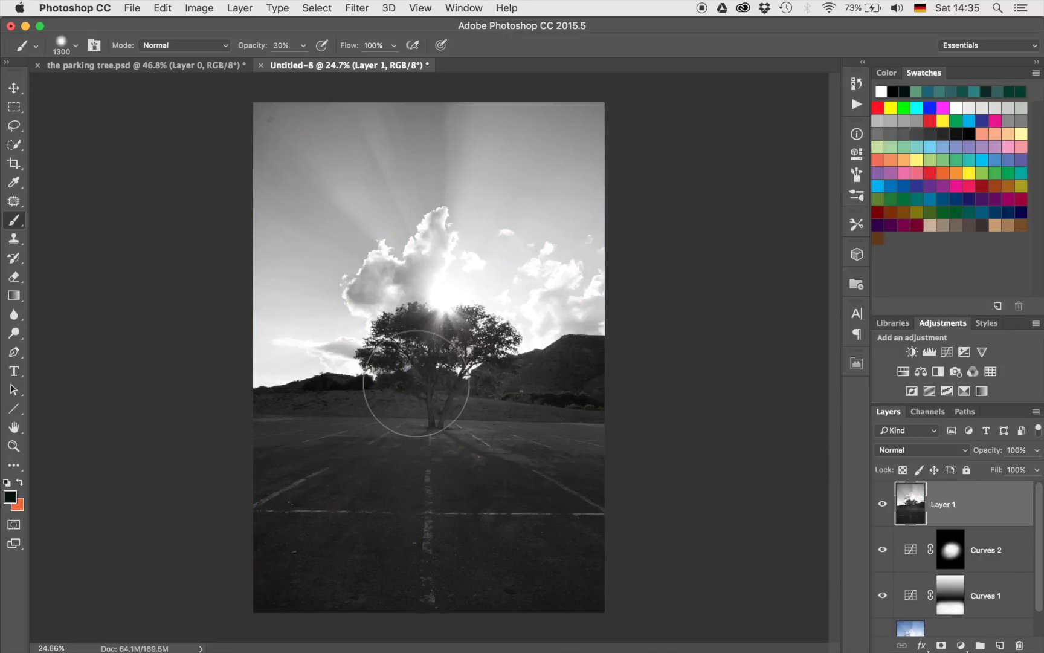
Brighten only the tree with a new Curves layer at about input 118, output 131, inverting its mask and painting the tree area white
click(950, 348)
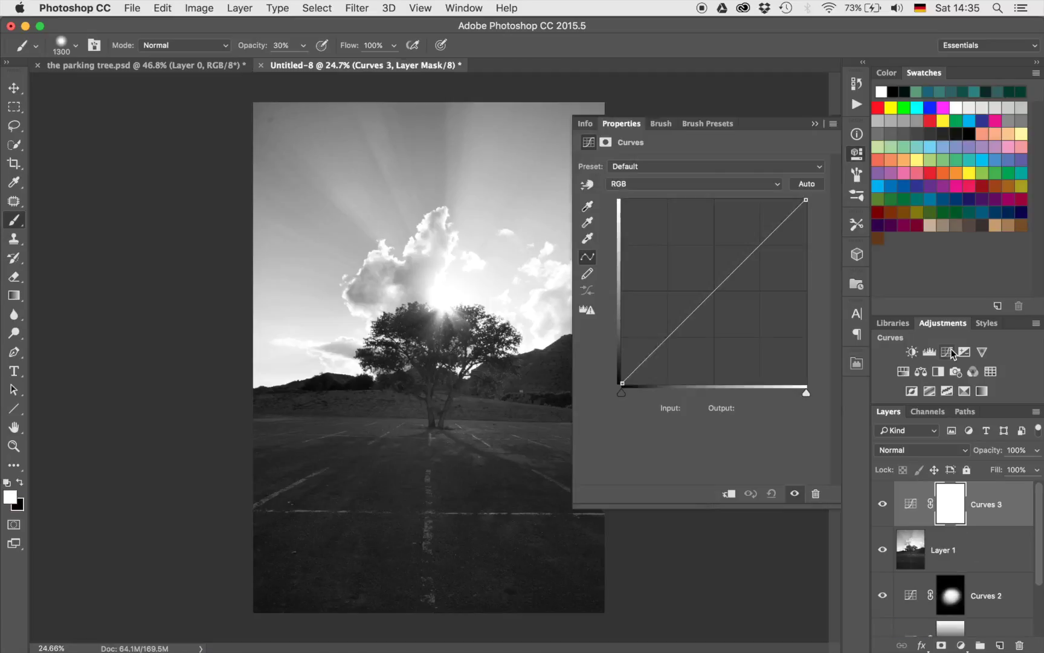
click(704, 283)
drag(705, 283, 705, 289)
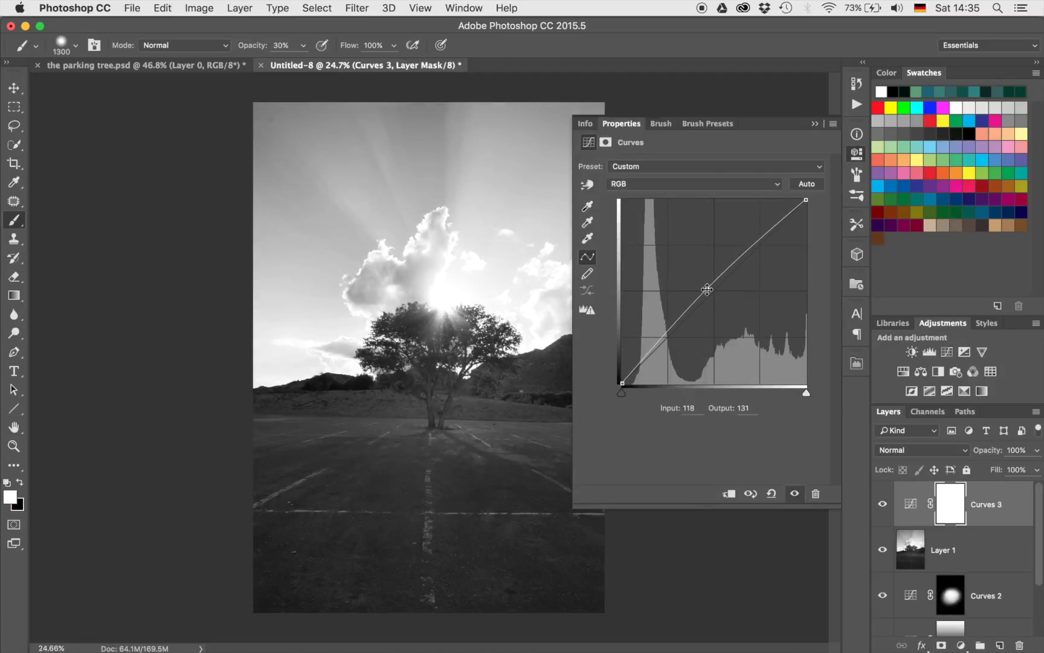
click(814, 124)
key(super+i)
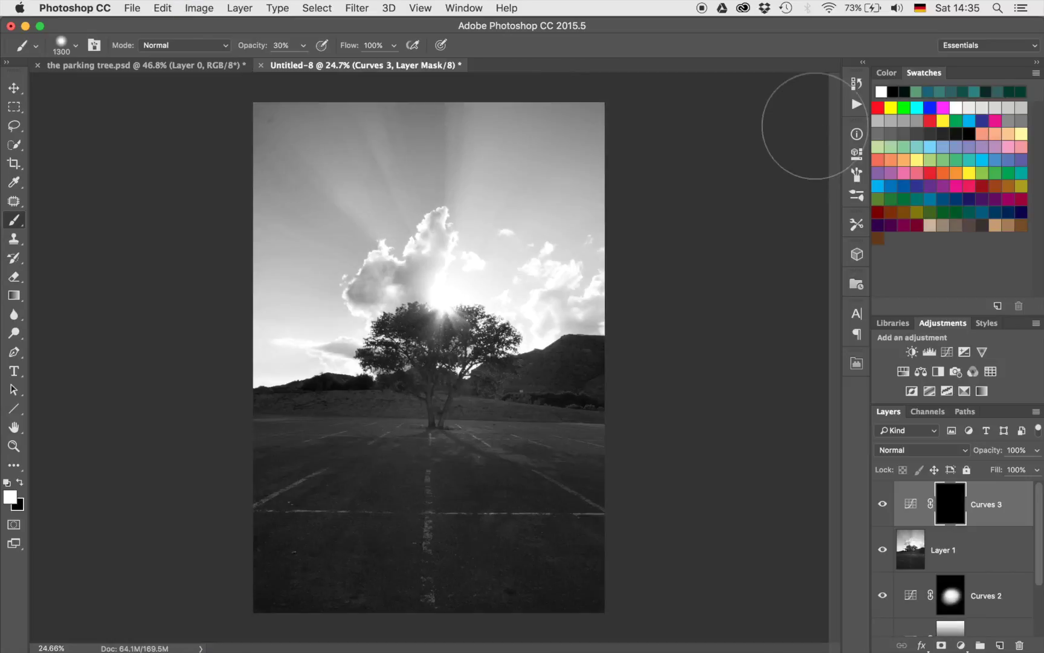
mouse_move(437, 354)
mouse_down()
mouse_move(426, 398)
mouse_move(404, 421)
mouse_move(474, 419)
mouse_move(407, 355)
mouse_move(476, 356)
mouse_move(397, 353)
mouse_move(379, 422)
mouse_move(439, 370)
mouse_move(411, 348)
mouse_move(460, 346)
mouse_up()
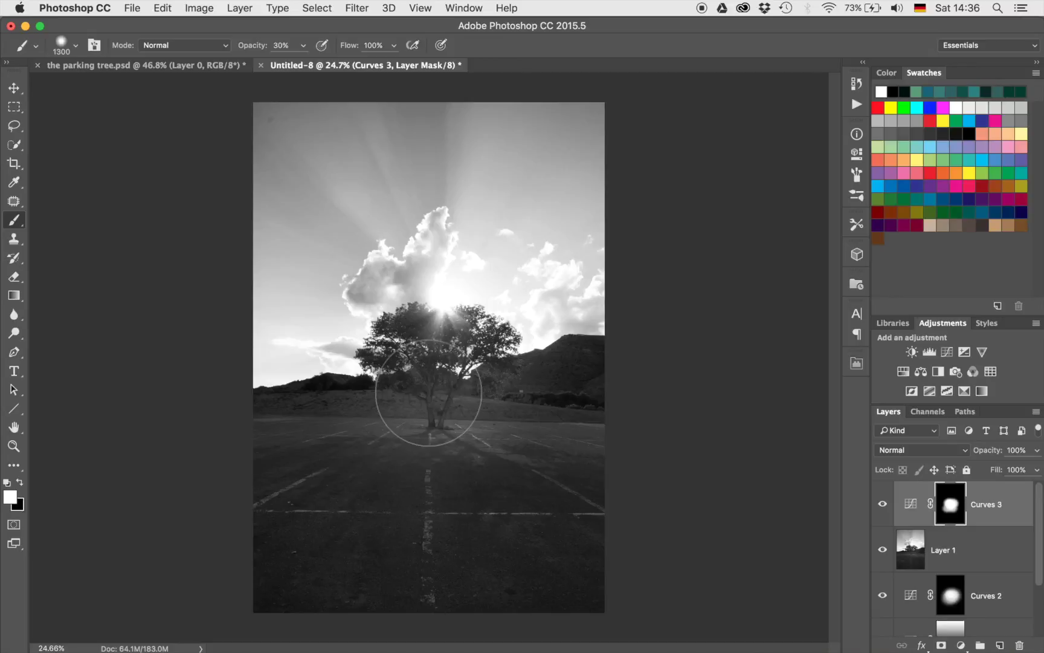
Stamp the visible layers into a new layer and copy its upper part, from the sky down to the tree's base, onto a separate layer
key(super+alt+shift+e)
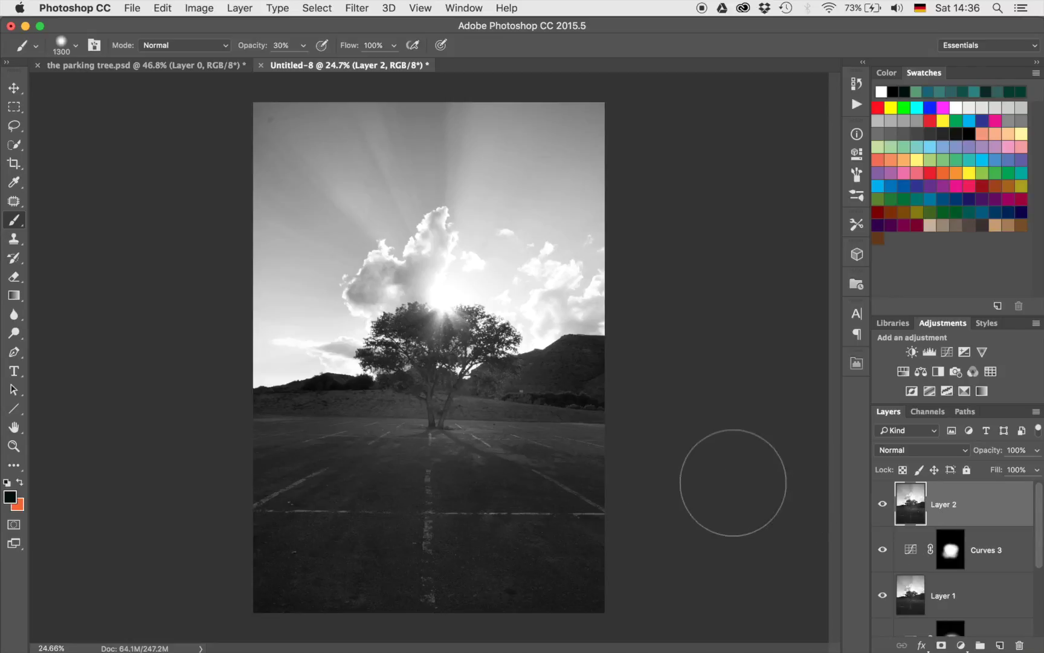
key(m)
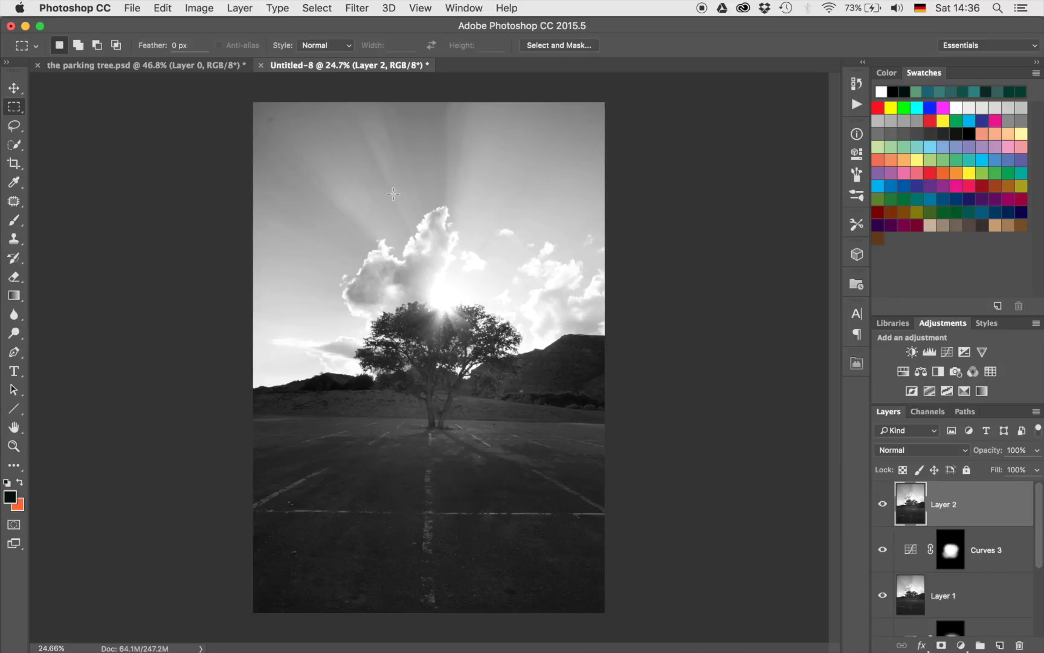
drag(228, 86, 648, 430)
key(super+j)
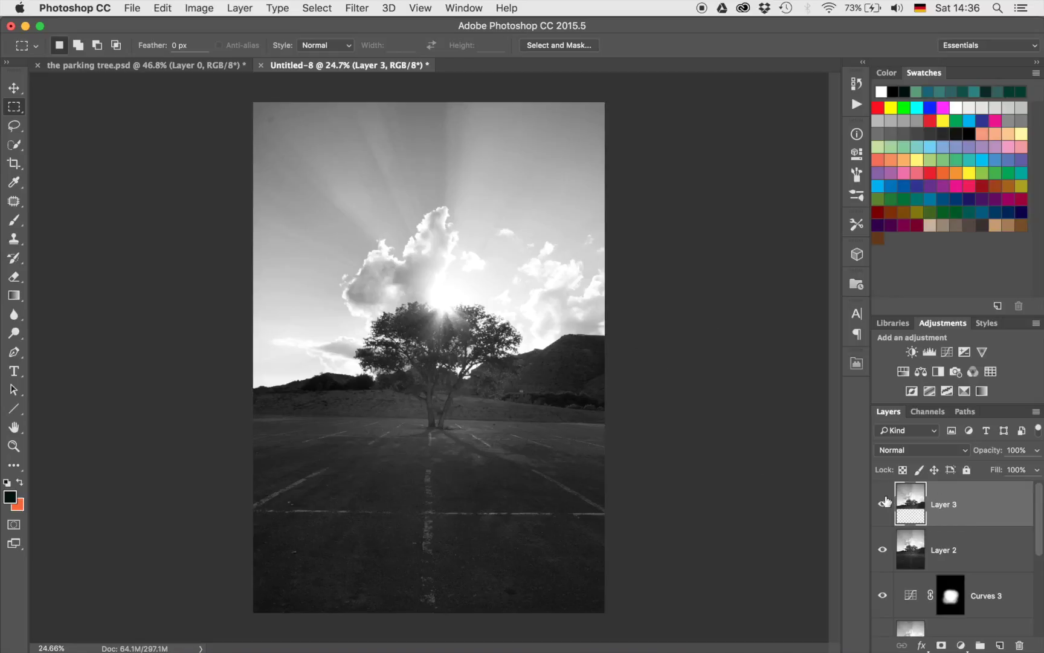
Move the copied upper part slightly left so the tree lines up with the central parking line
key(v)
drag(549, 379, 537, 375)
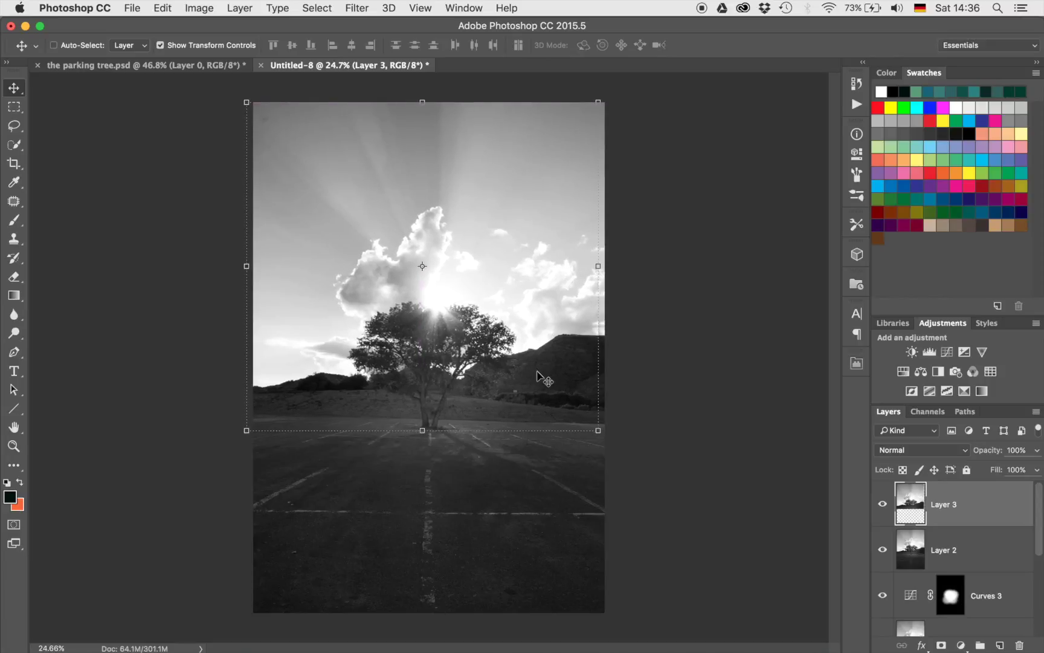
key(Left)
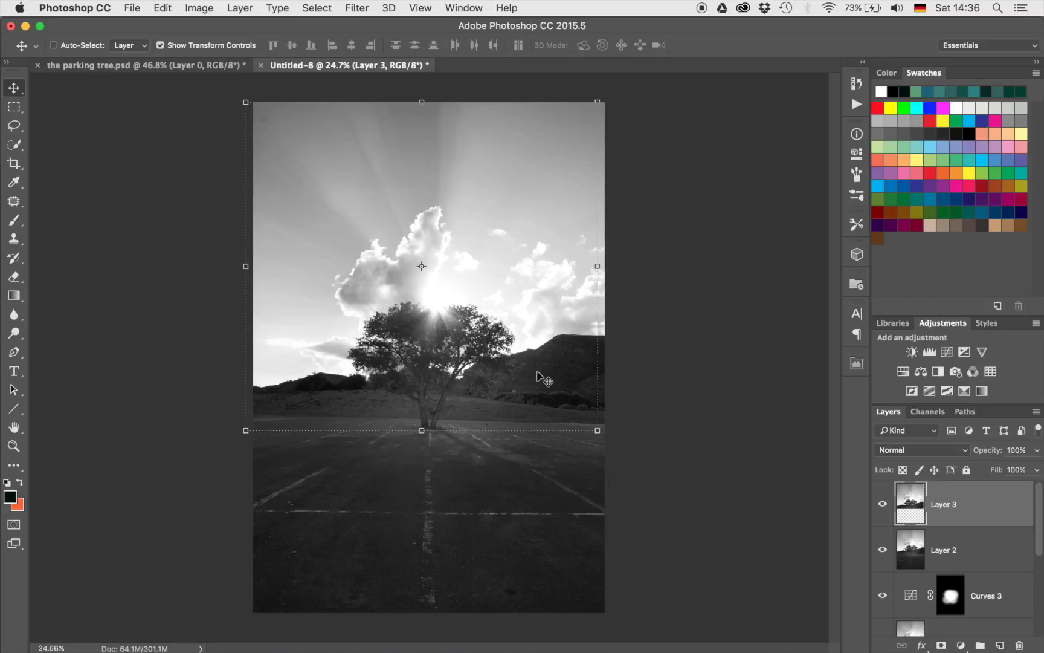
Examine the shifted layer's edges beside the hill and sky on the right and around the base of the tree
key(b)
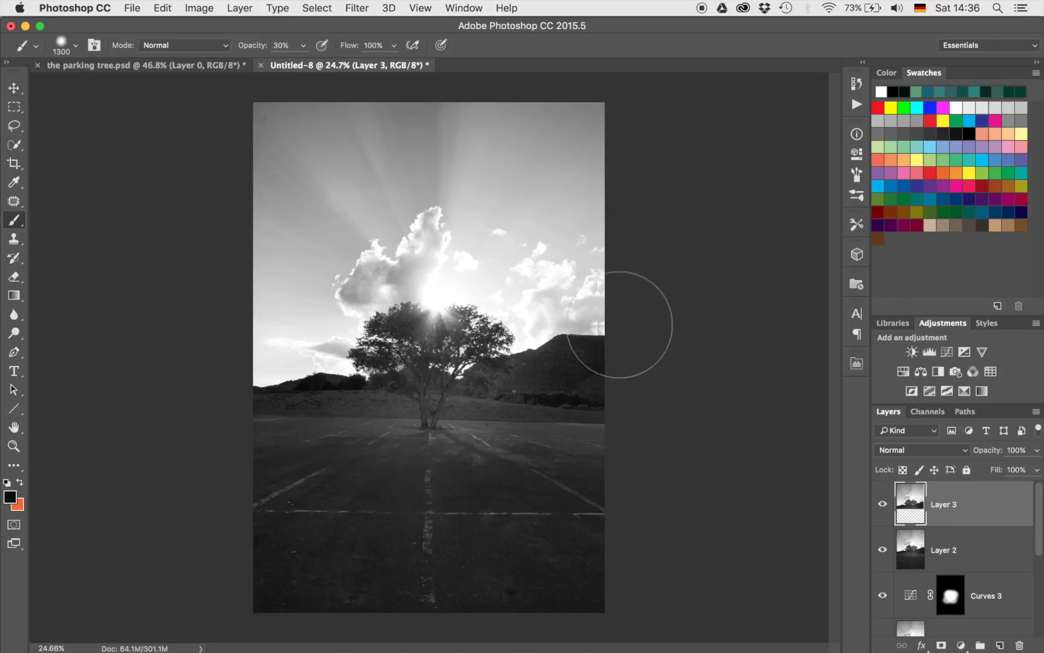
scroll(621, 319, up, 6)
scroll(620, 325, right, 2)
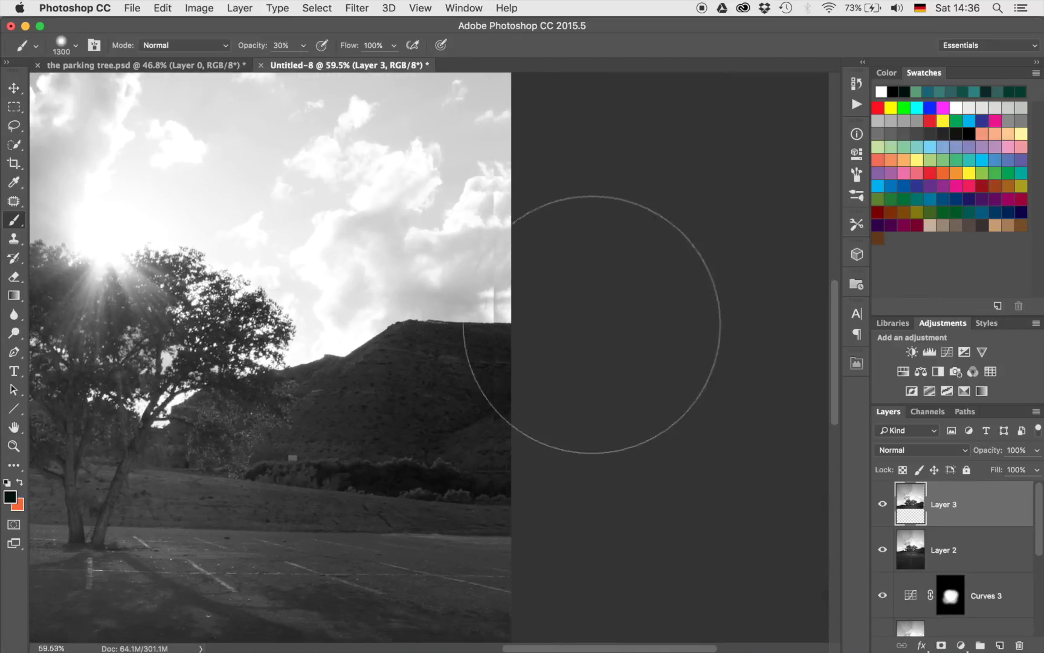
scroll(482, 333, down, 5)
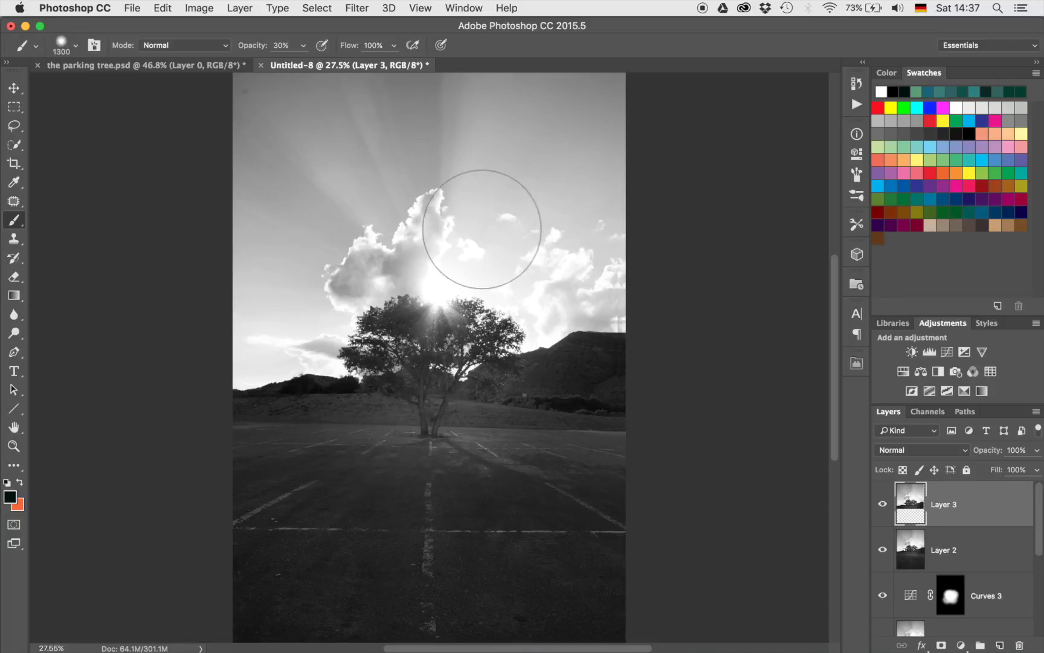
scroll(483, 223, up, 3)
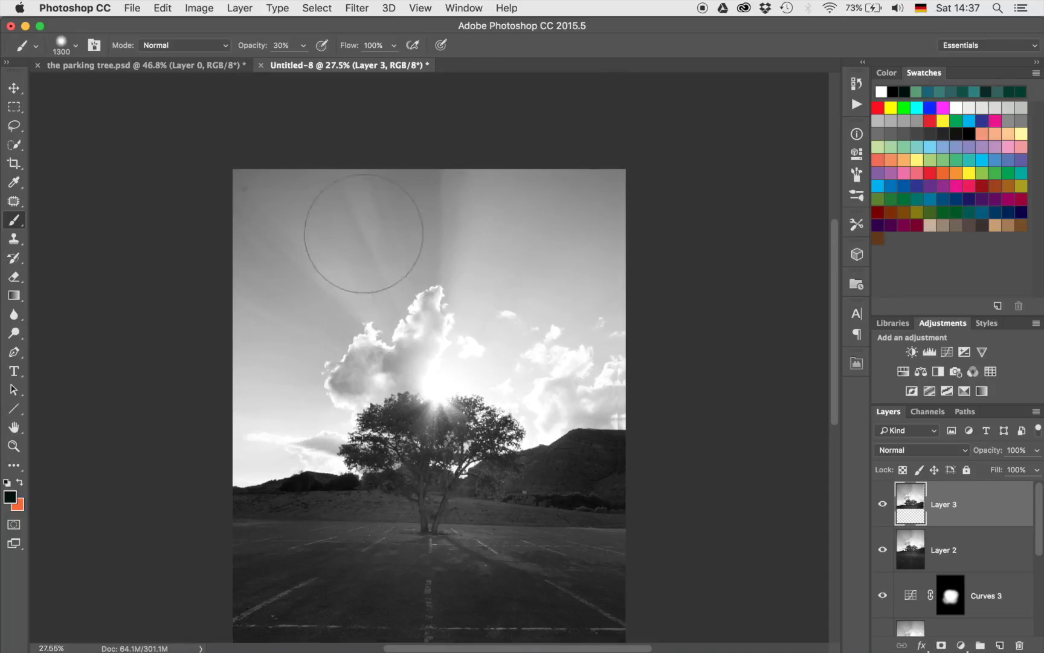
scroll(554, 240, down, 3)
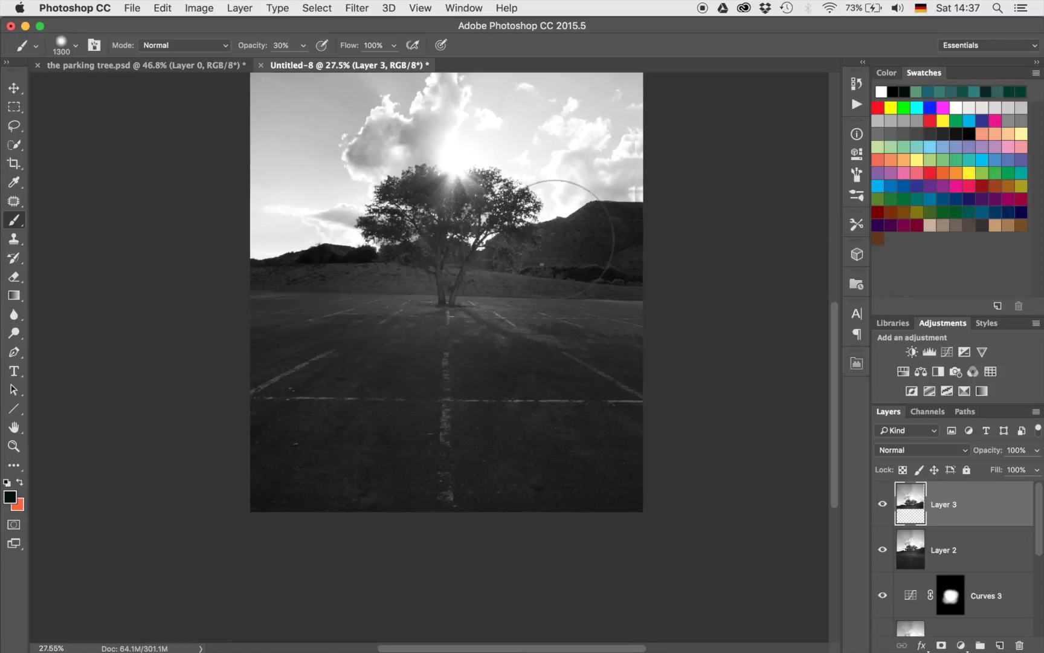
scroll(443, 334, up, 5)
scroll(465, 335, up, 3)
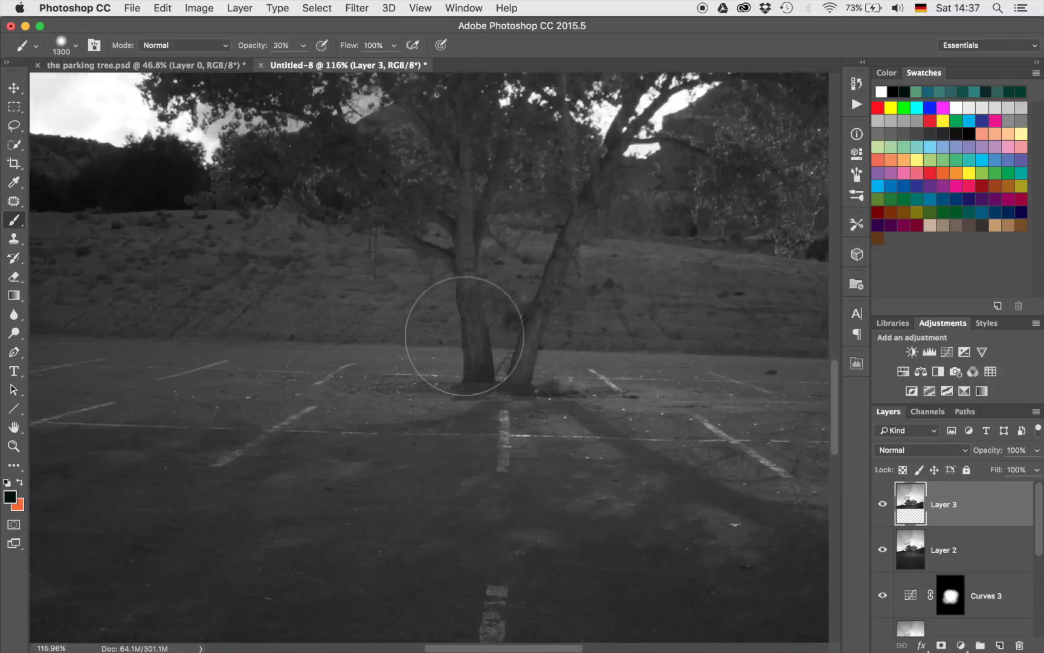
Reduce the brush to 150 px and add a white layer mask to the shifted upper-part layer
key(bracketleft)
key(bracketleft)
key(bracketleft)
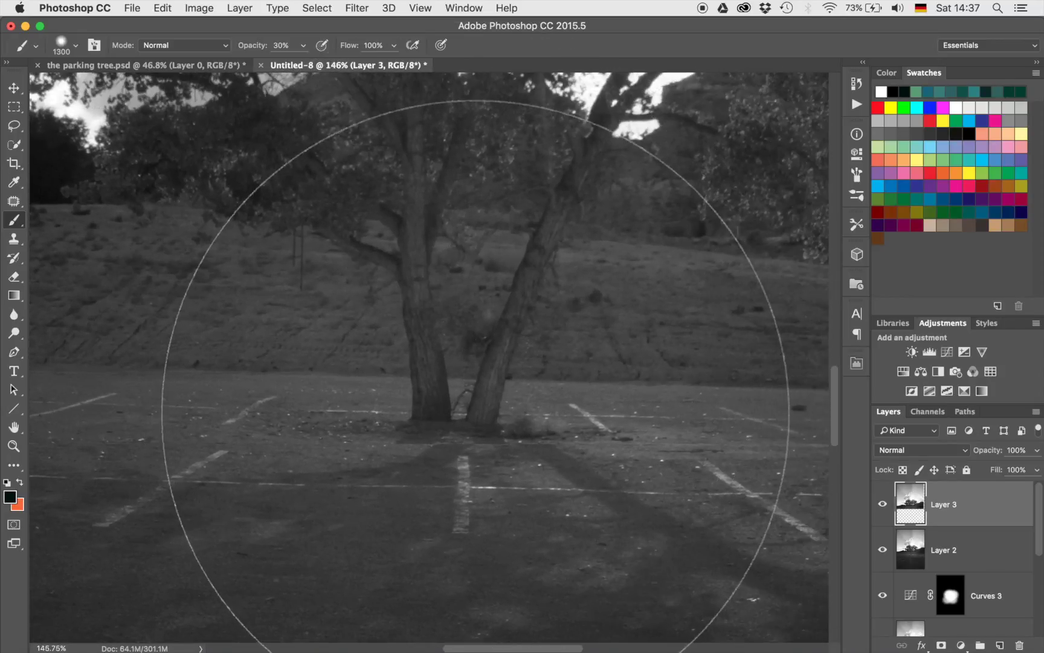
key(bracketleft)
key(bracketleft)
key(bracketleft)
key(bracketleft)
key(bracketleft)
key(bracketleft)
key(bracketleft)
key(bracketleft)
key(bracketleft)
key(bracketleft)
key(bracketleft)
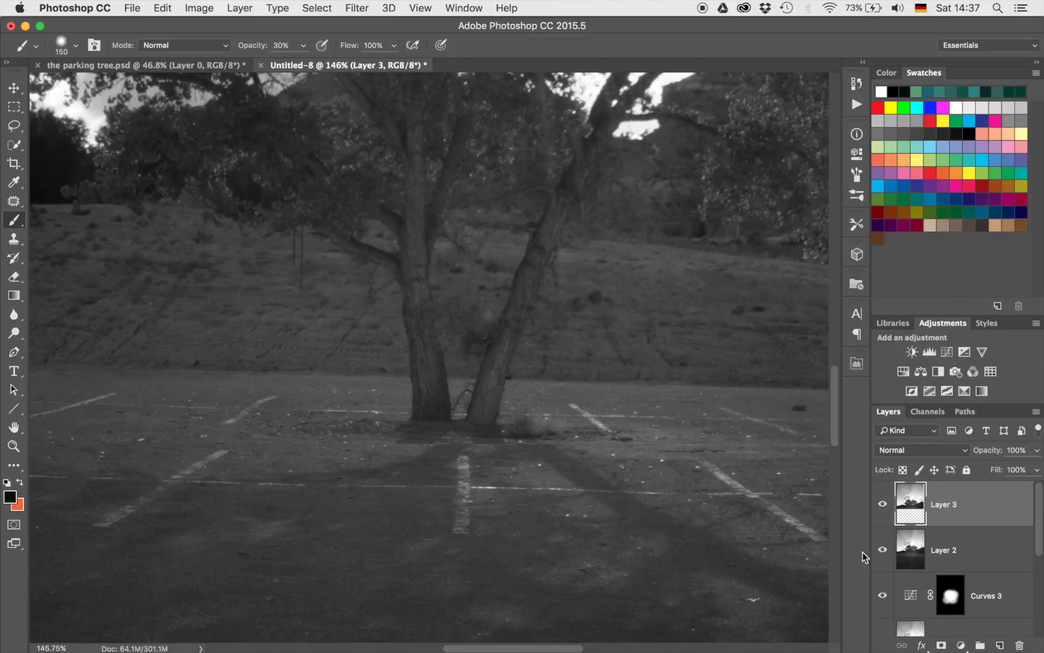
click(942, 646)
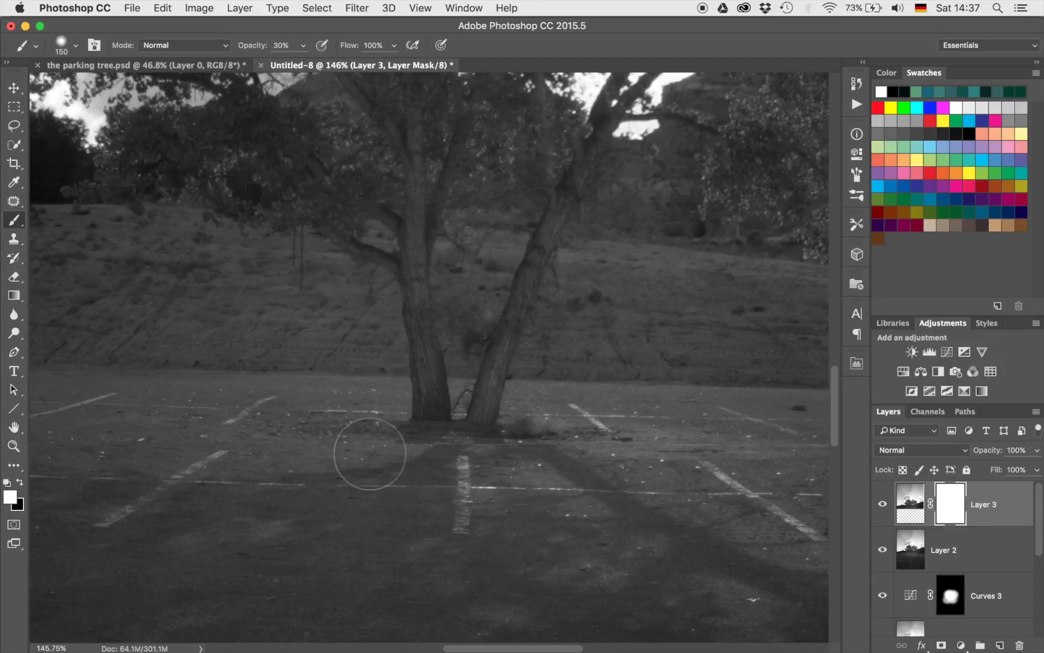
Blend the seam on the ground below the tree by painting black on the layer mask with a 60 px brush at 30% opacity
key(bracketleft)
key(bracketleft)
key(bracketleft)
key(bracketleft)
key(bracketleft)
key(bracketleft)
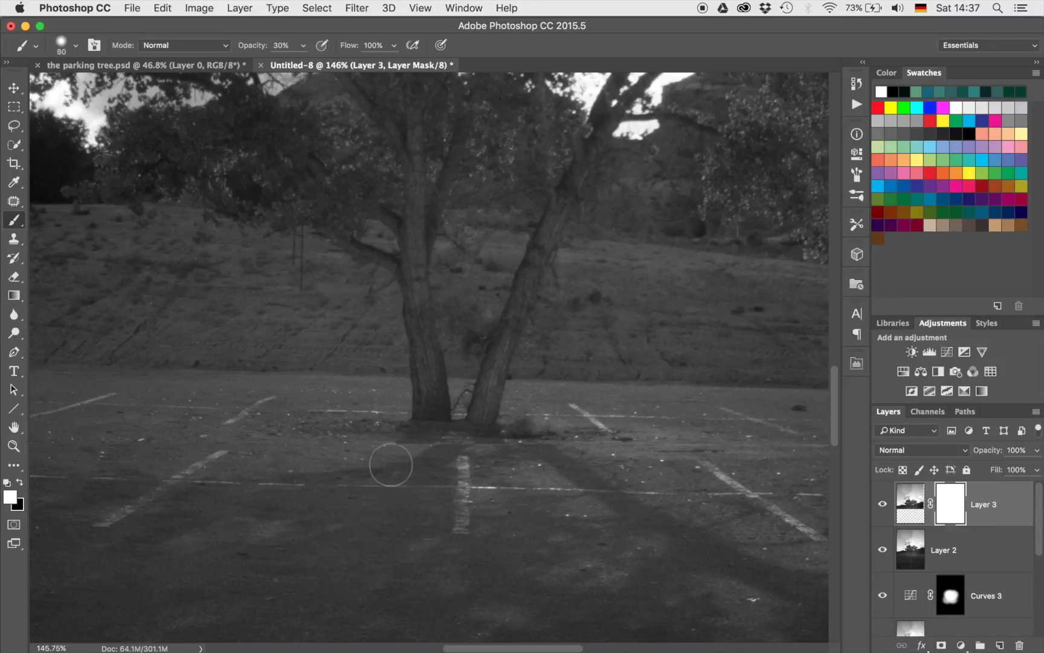
key(x)
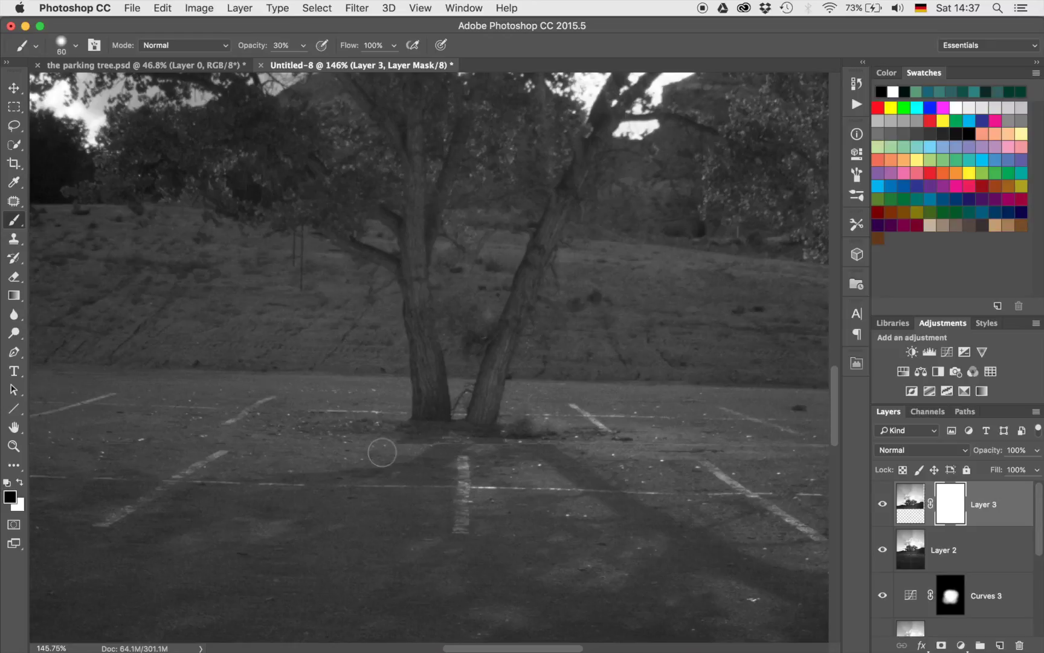
mouse_move(380, 446)
mouse_down()
mouse_move(537, 451)
mouse_move(526, 449)
mouse_up()
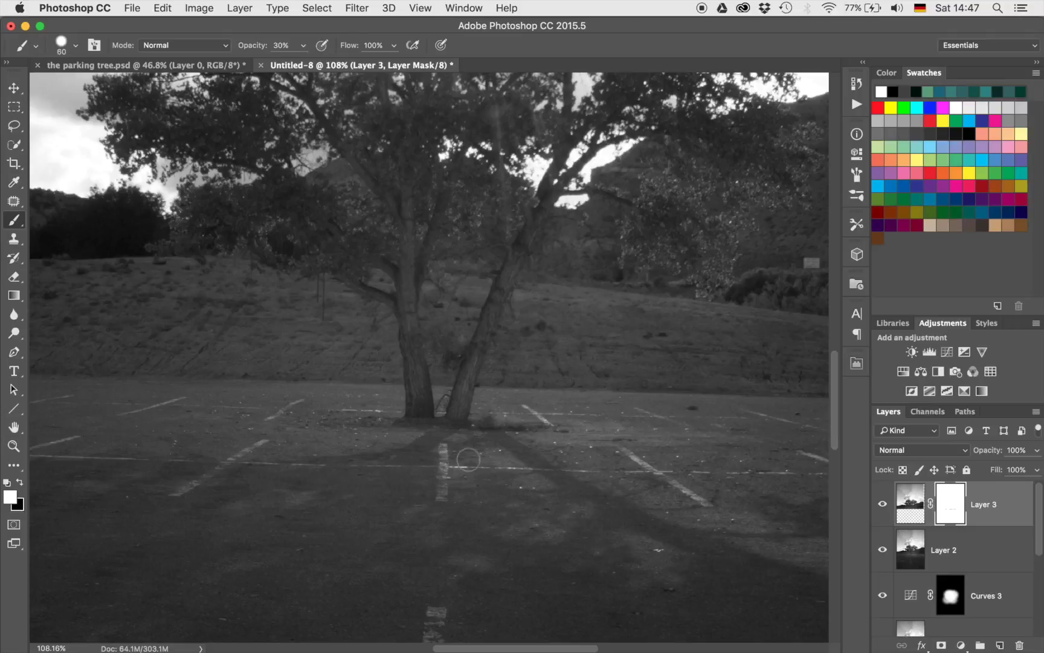
Stamp the visible layers into a new layer and clone lighter asphalt over the shadow's start below the right trunk at 30% opacity
scroll(468, 460, up, 5)
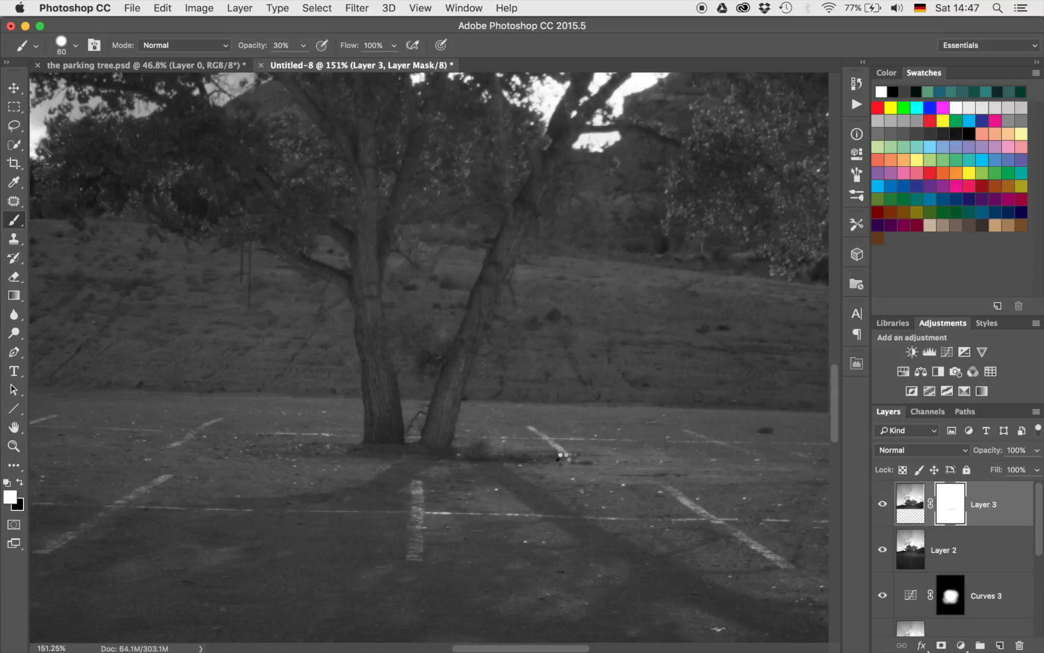
key(super+alt+shift+e)
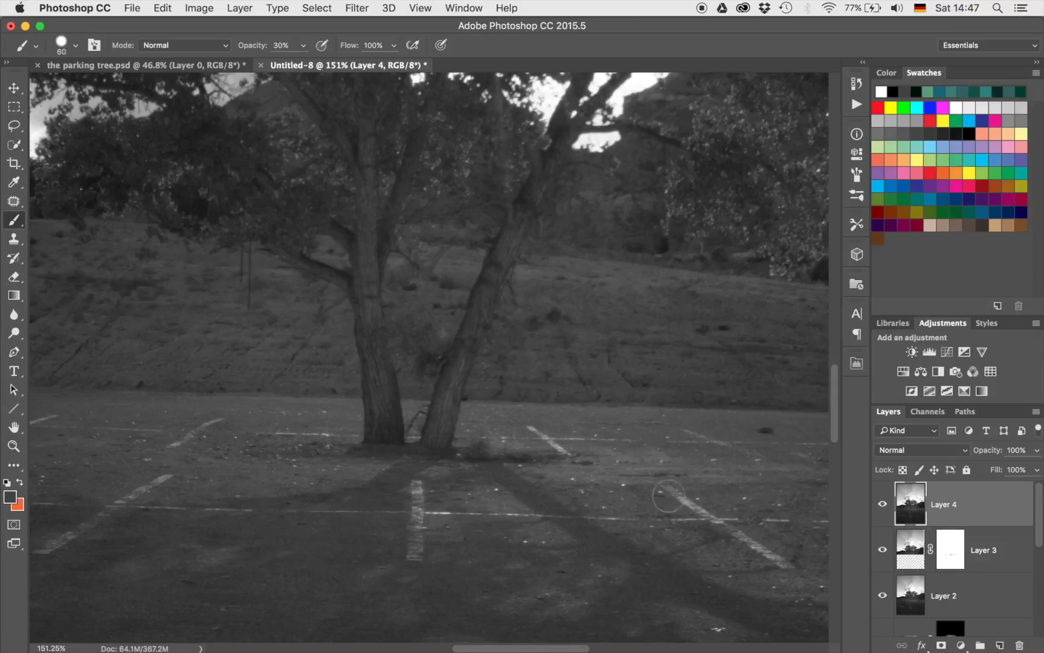
key(s)
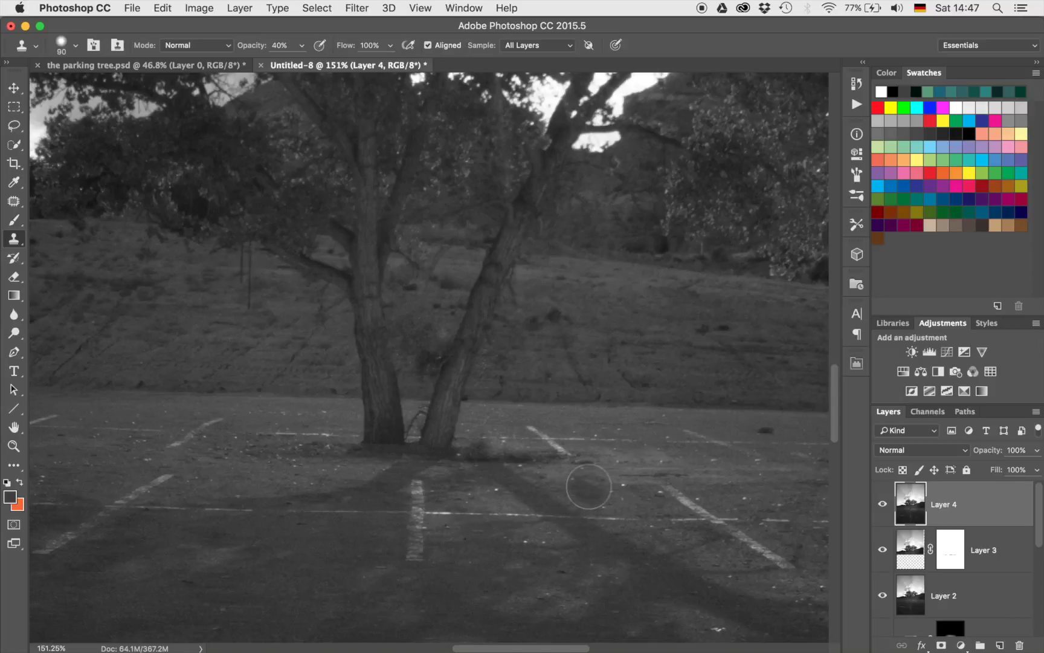
alt+click(592, 484)
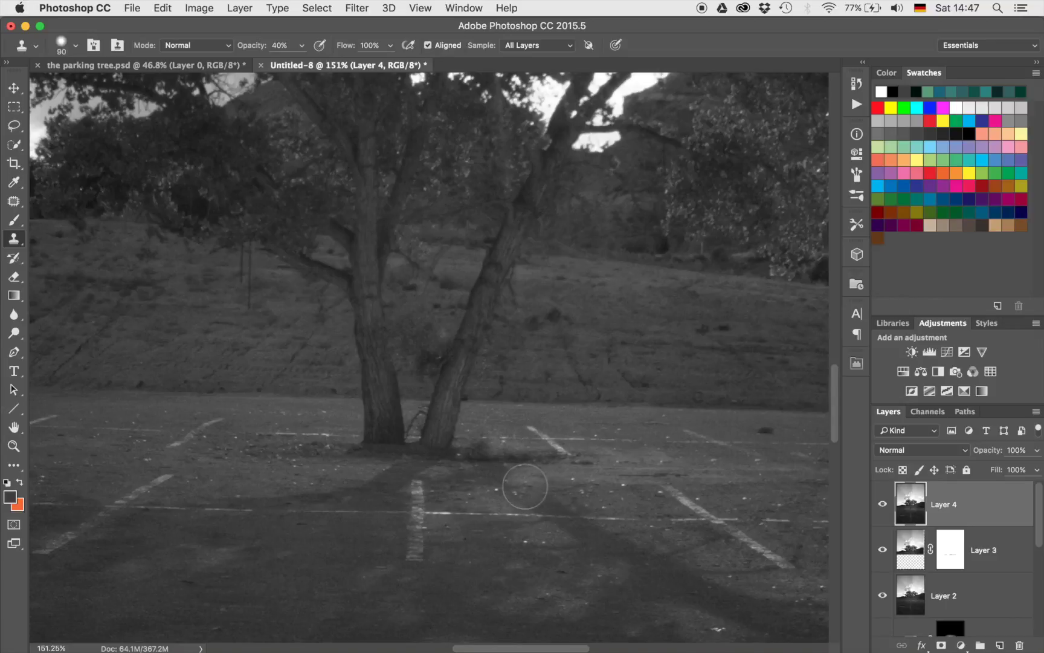
key(3)
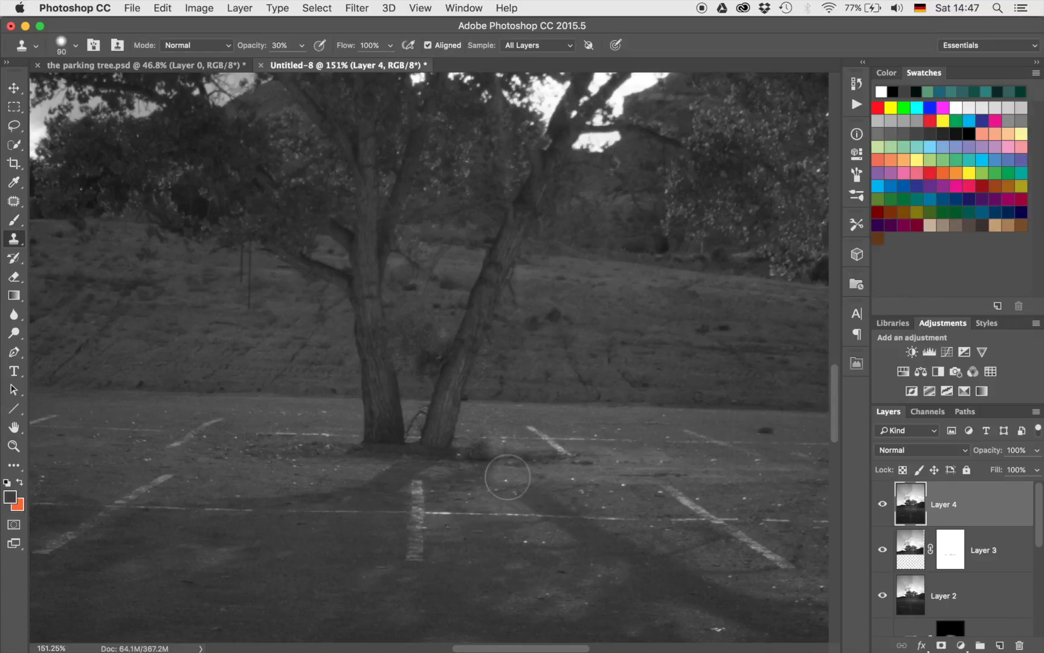
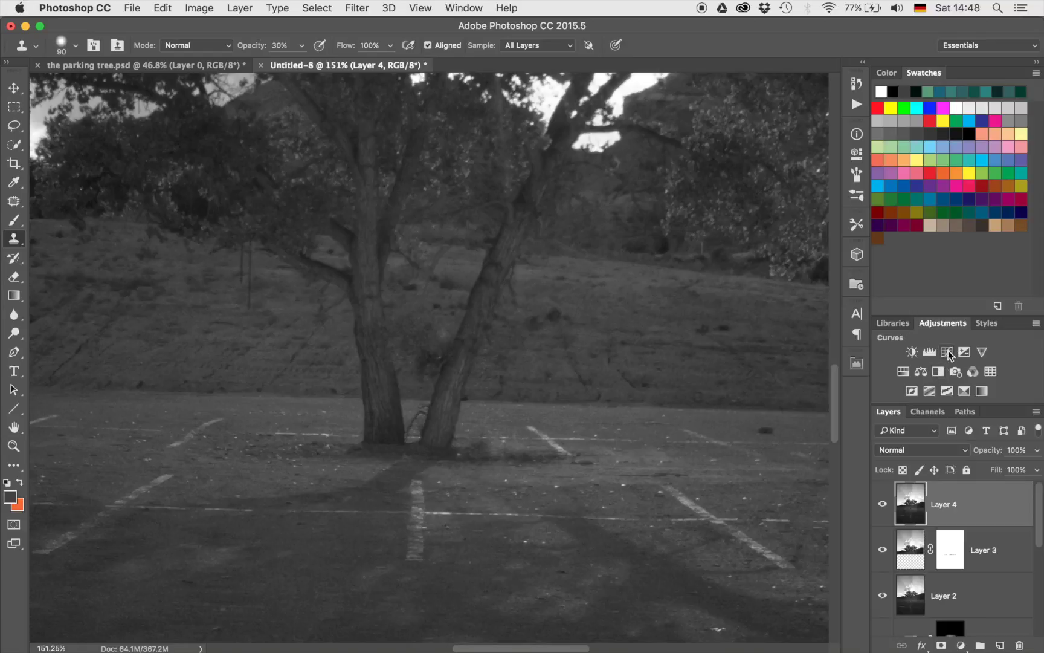
Add a darkening Curves layer with a point at about input 124, output 94, and invert its mask to black
drag(708, 298, 712, 315)
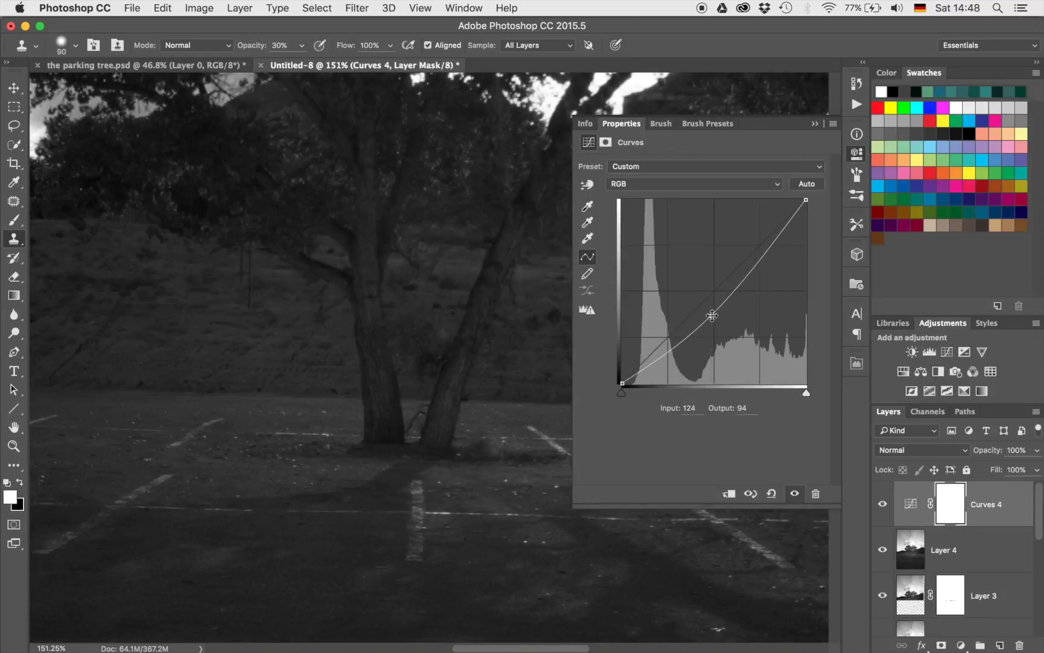
click(814, 123)
key(super+i)
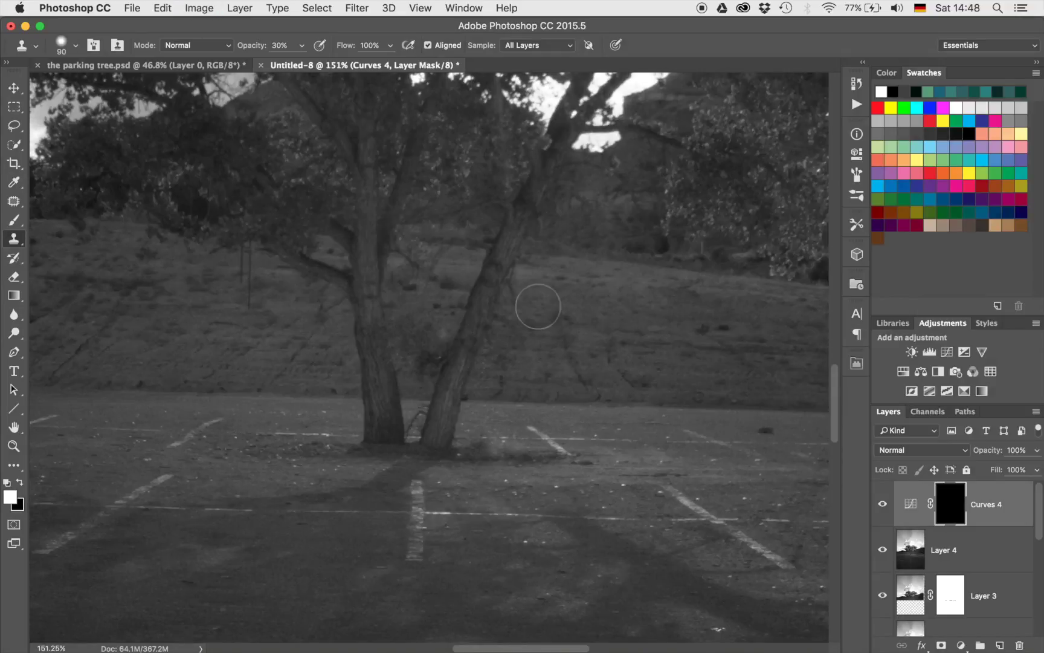
Paint a shadow below the right trunk on the Curves mask with a 60 px brush, softening it and lowering its opacity to 20%
key(b)
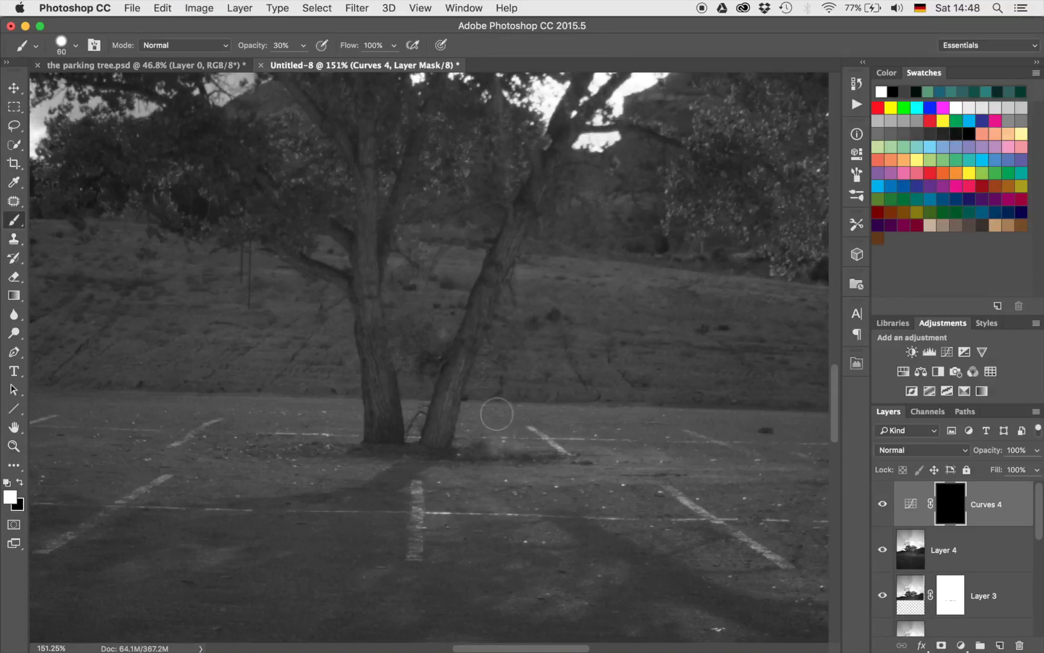
drag(485, 449, 452, 460)
mouse_move(448, 462)
mouse_down()
mouse_move(543, 506)
mouse_move(678, 527)
mouse_move(647, 509)
mouse_up()
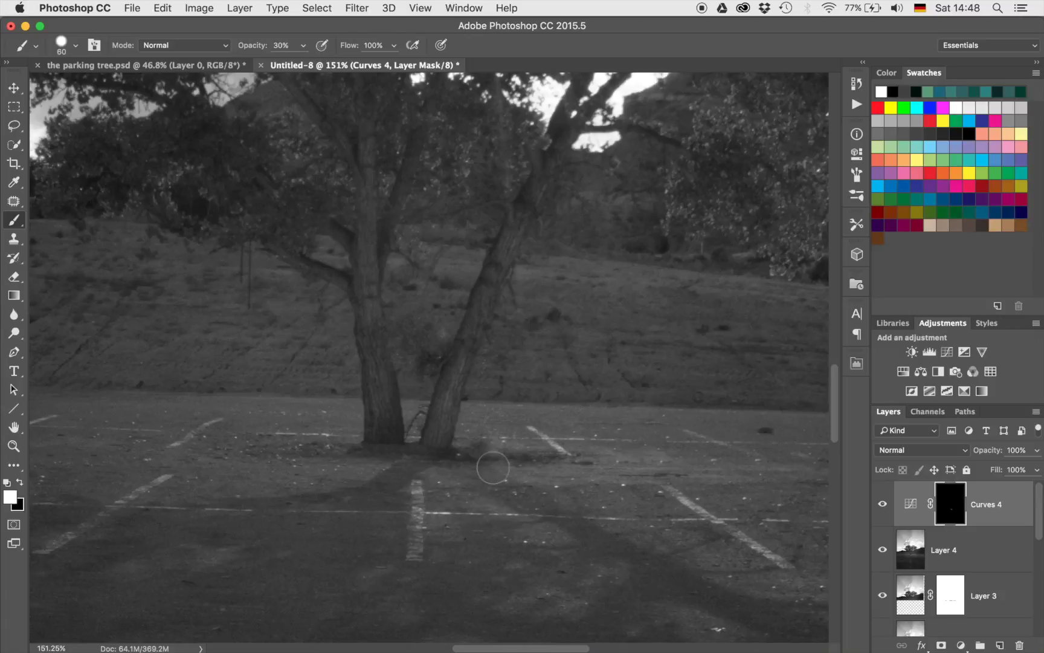
right_click(493, 469)
click(478, 454)
ctrl+alt+click(544, 454)
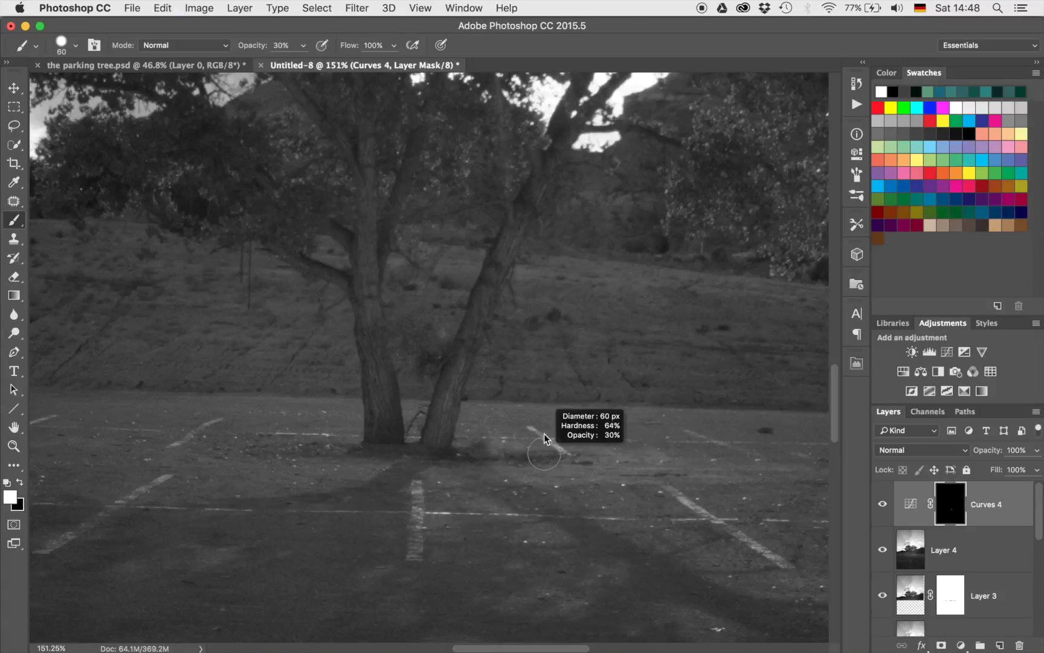
drag(548, 389, 548, 377)
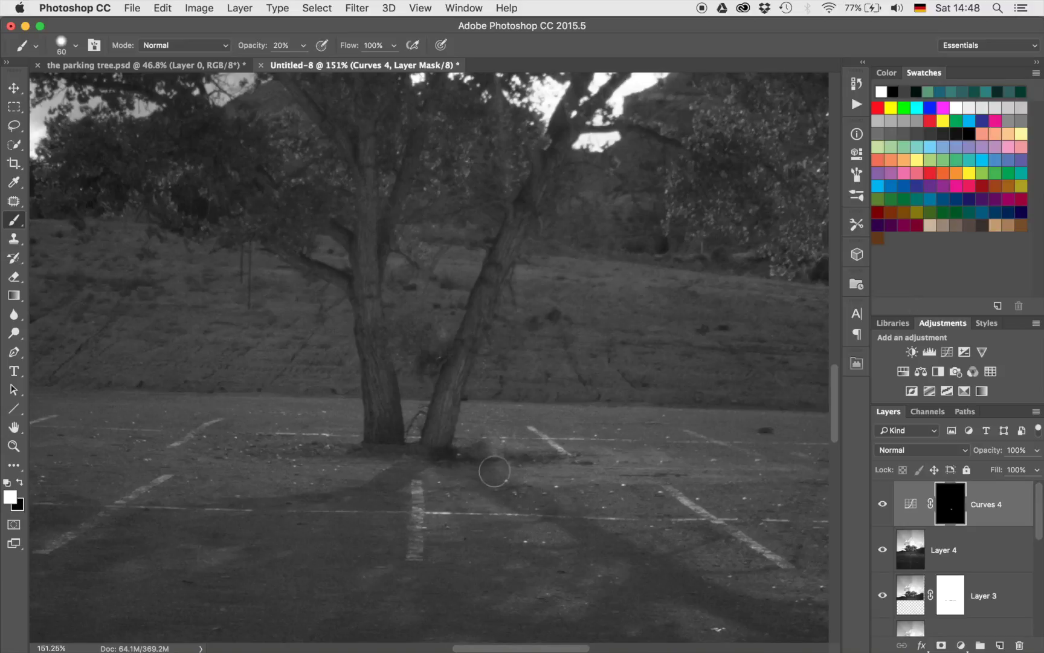
key(x)
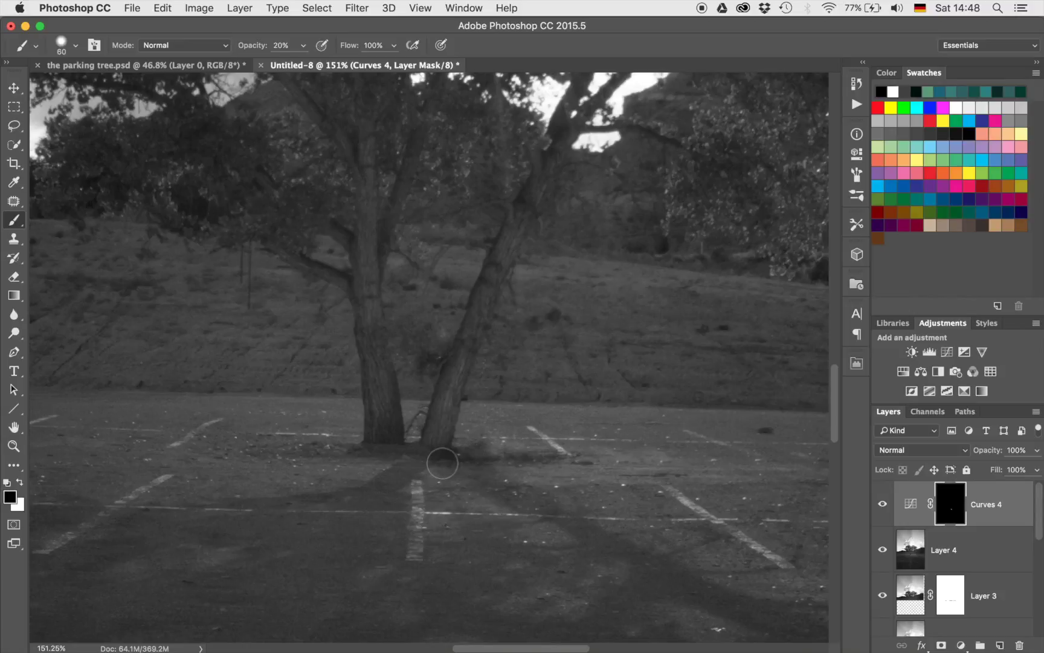
scroll(530, 473, down, 10)
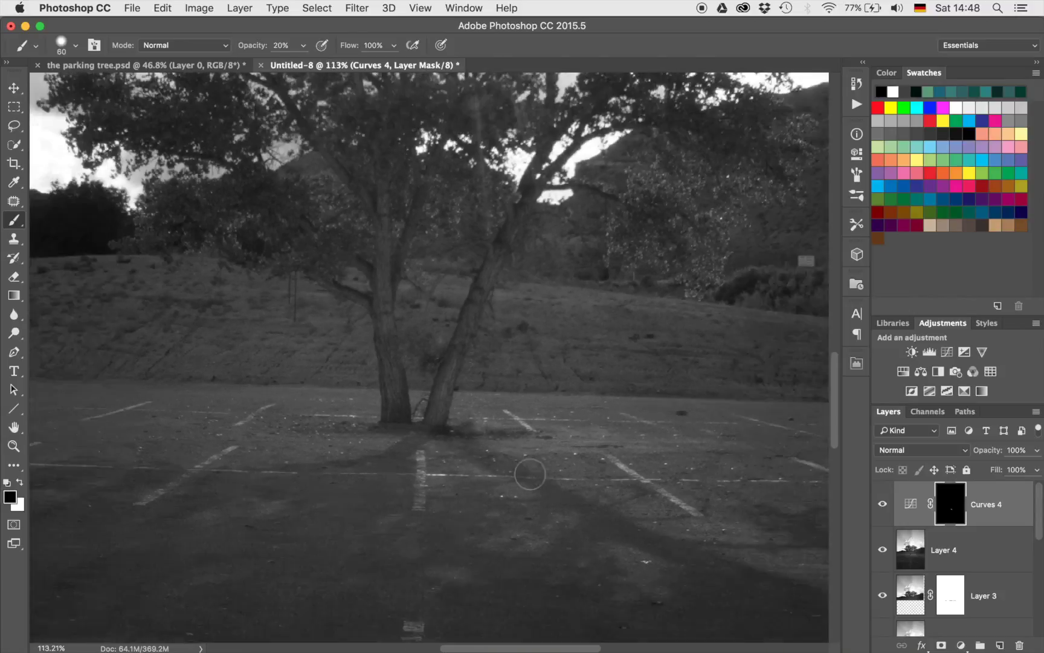
scroll(530, 474, up, 10)
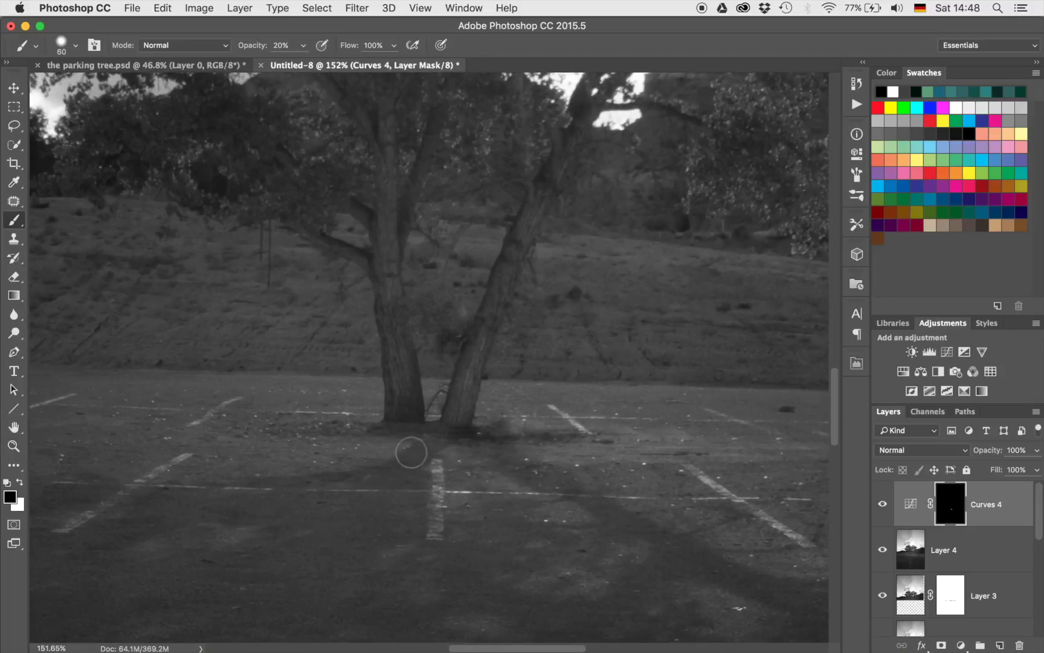
Clone lighter asphalt on Layer 4 over the shadow below the left trunk, using a 90 px Clone Stamp at 30% opacity
click(912, 553)
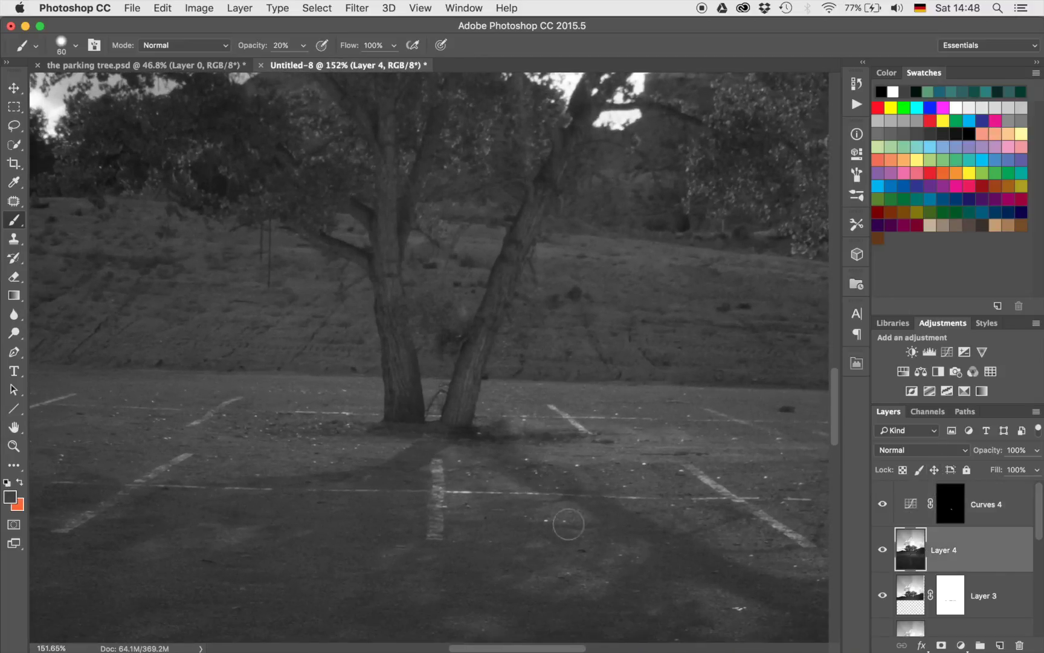
key(s)
alt+click(339, 456)
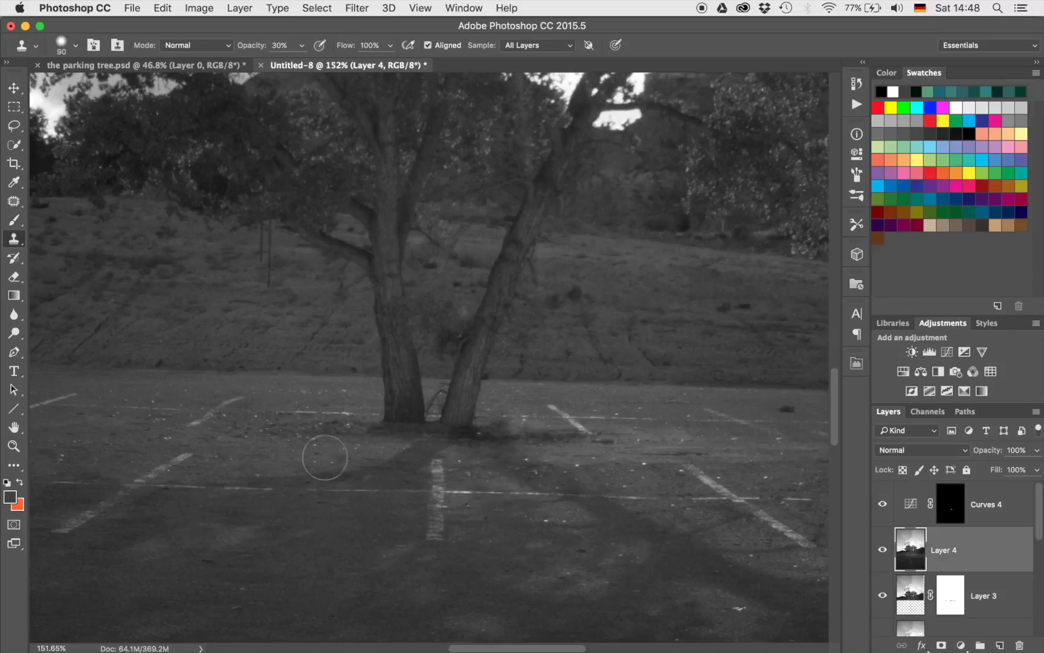
mouse_move(390, 456)
mouse_down()
mouse_move(429, 447)
mouse_move(401, 467)
mouse_move(353, 467)
mouse_move(411, 454)
mouse_up()
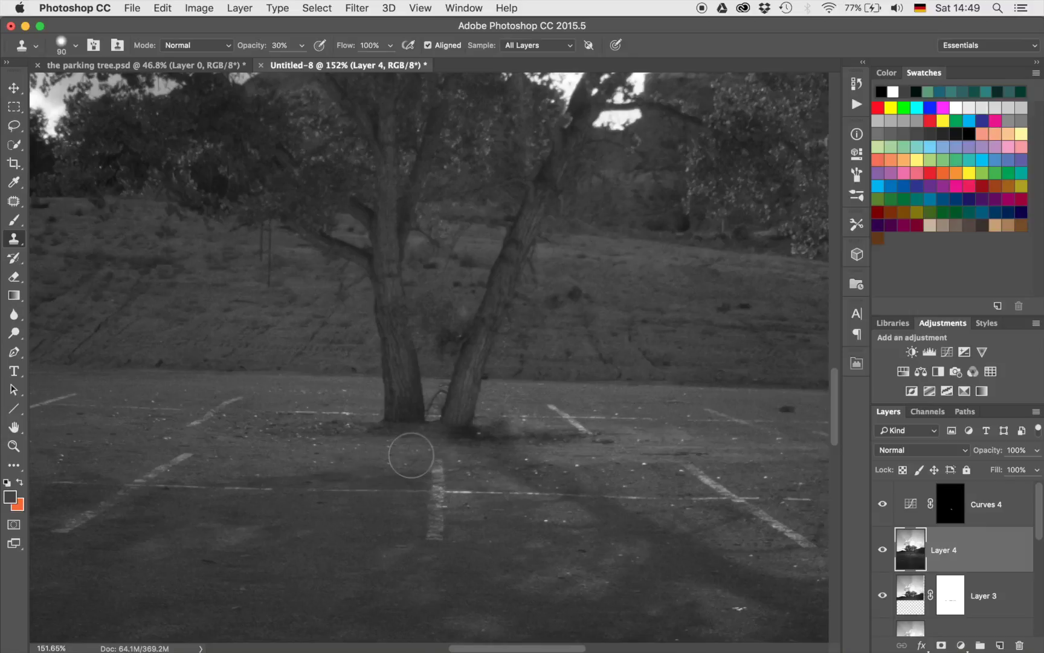
Paint a new shadow below the left trunk in white on the Curves 4 mask with an 80 px brush at 20% opacity
click(947, 506)
key(b)
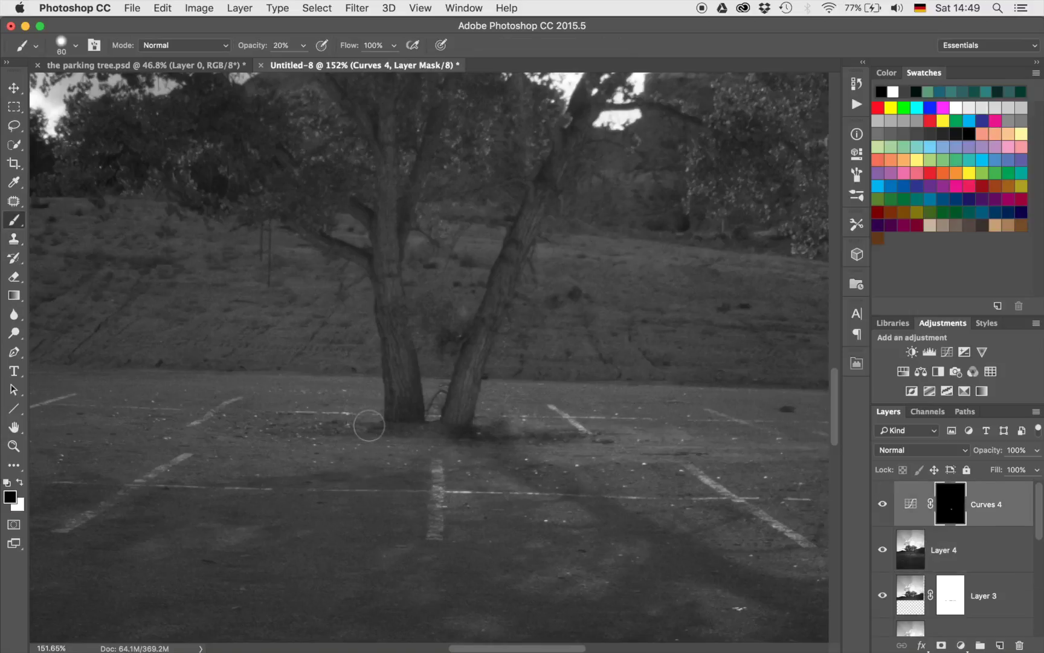
key(bracketright)
key(bracketright)
key(x)
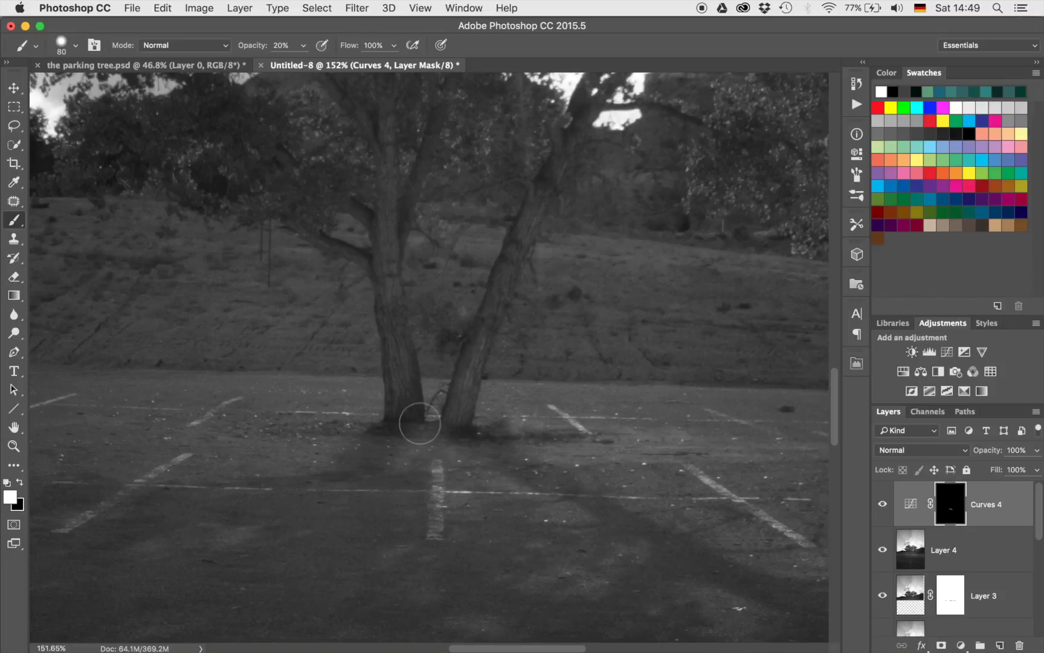
drag(355, 463, 329, 466)
key(x)
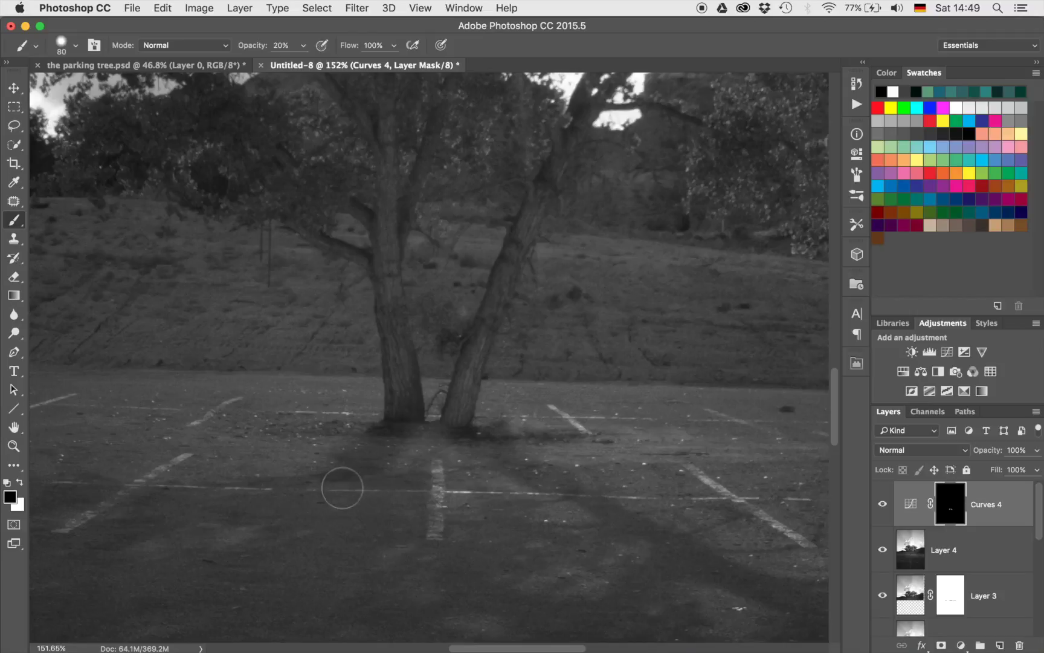
Stamp the visible layers into a new layer and copy its left half, up to the central parking line, onto a separate layer
scroll(475, 484, down, 10)
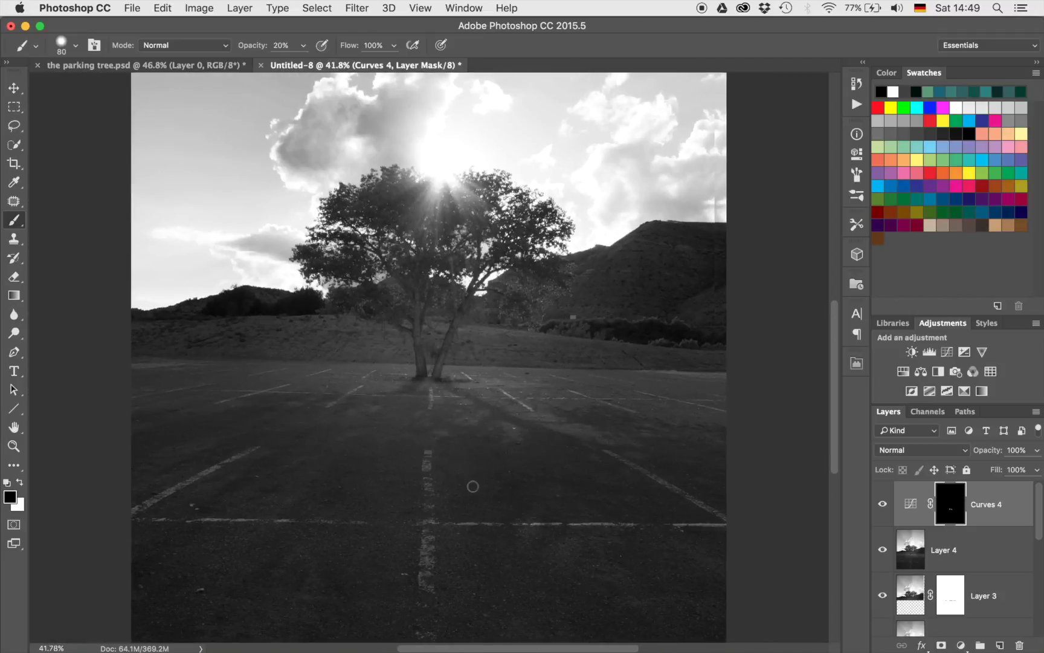
scroll(473, 486, down, 2)
scroll(473, 486, down, 3)
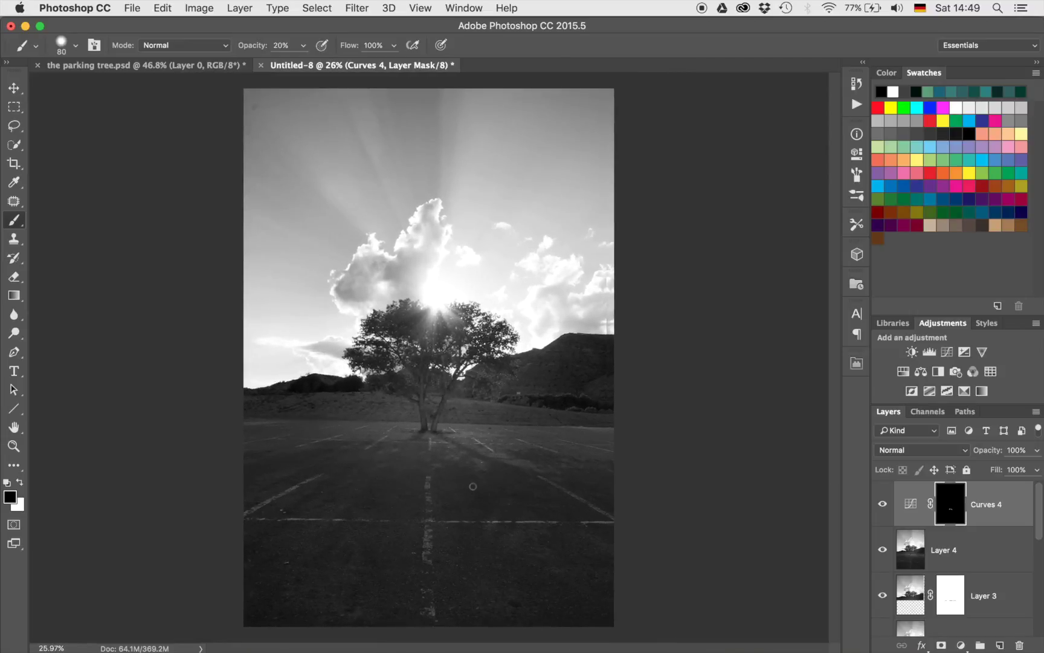
key(super+alt+shift+e)
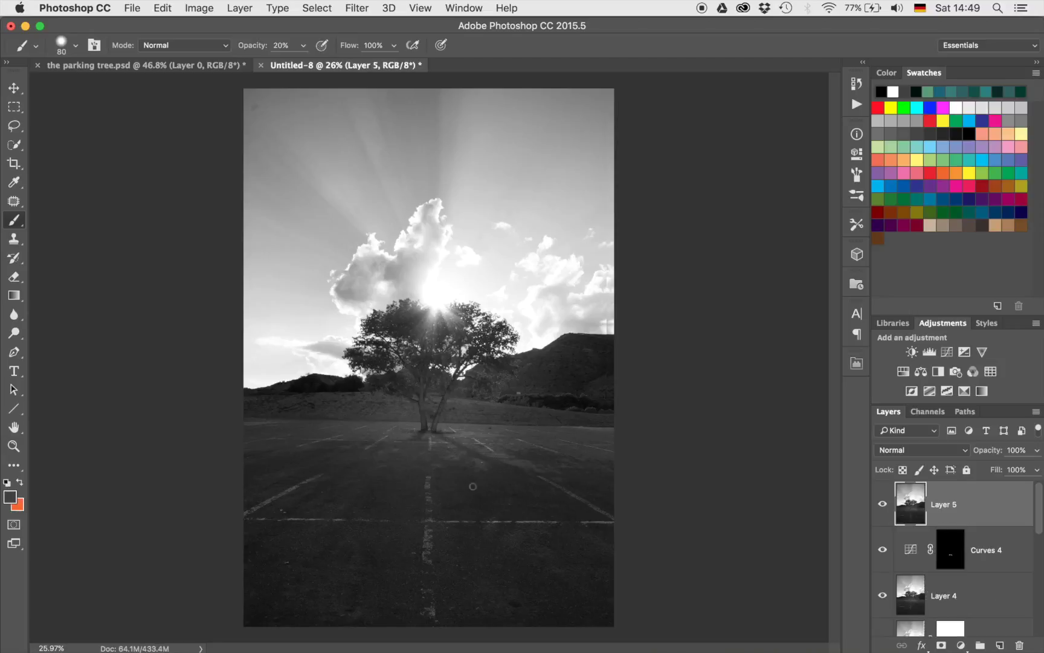
key(m)
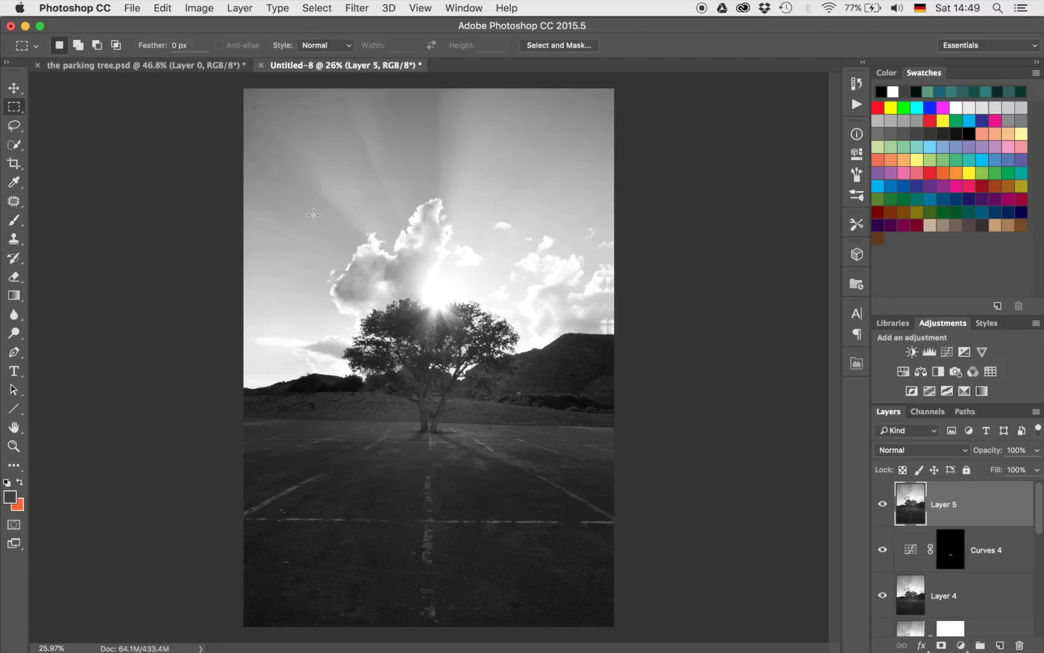
drag(221, 81, 431, 649)
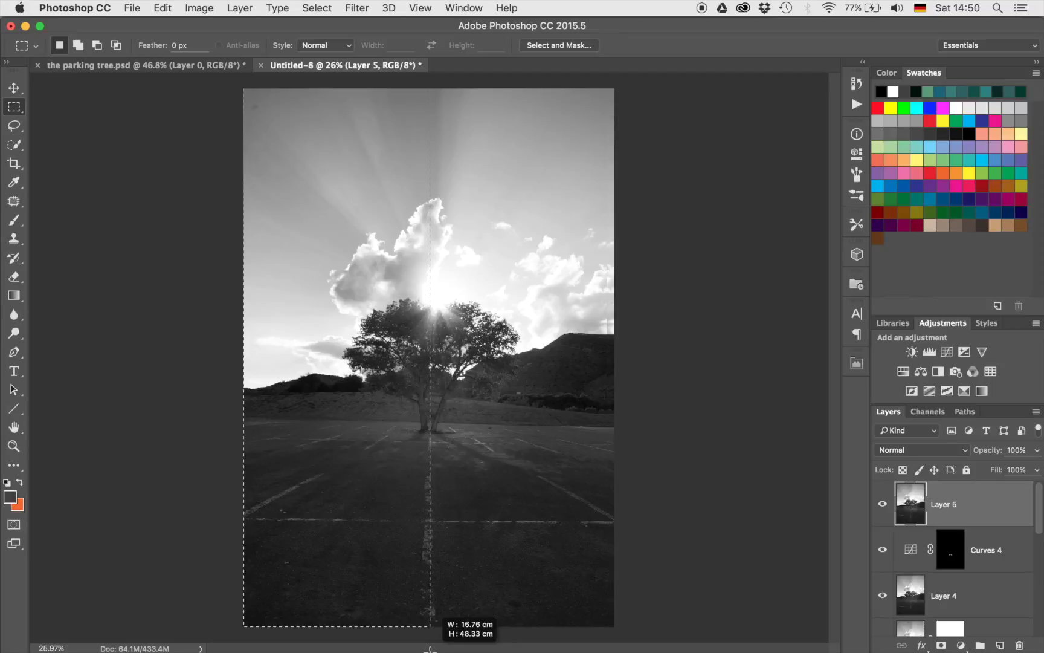
drag(431, 649, 430, 649)
key(super+j)
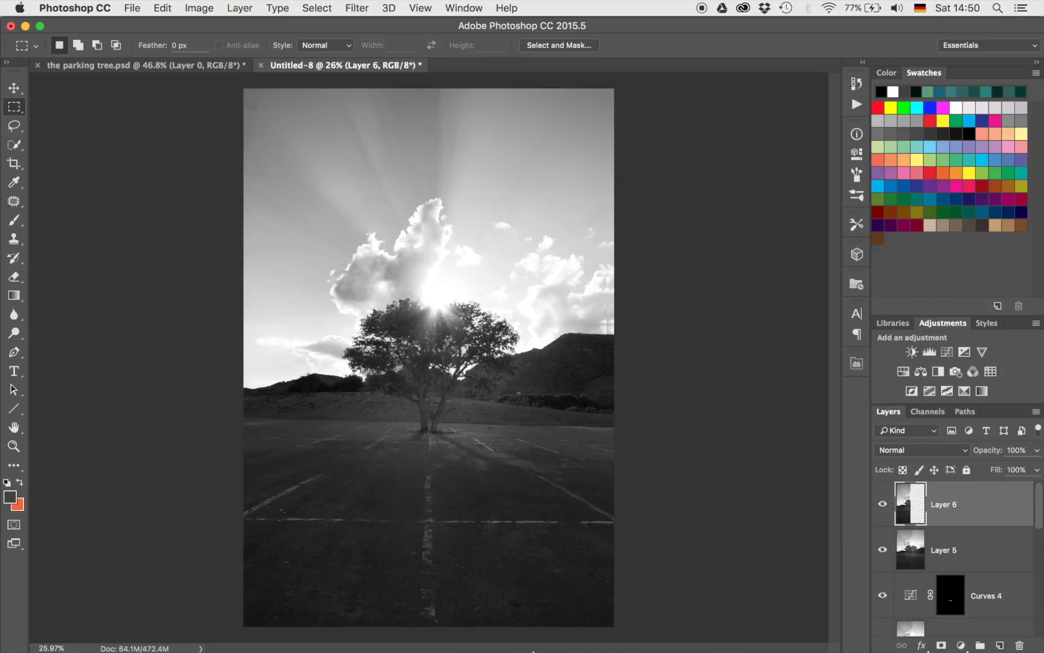
Flip Layer 6 horizontally, move it over the right half and nudge it left until it meets the original along the central line
key(super+t)
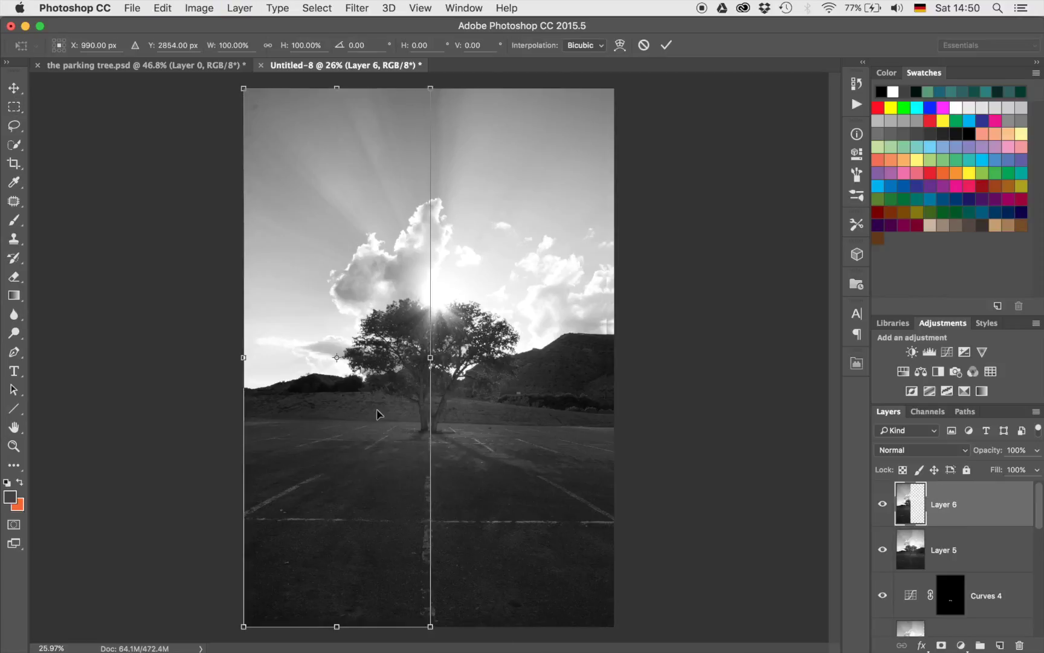
right_click(377, 414)
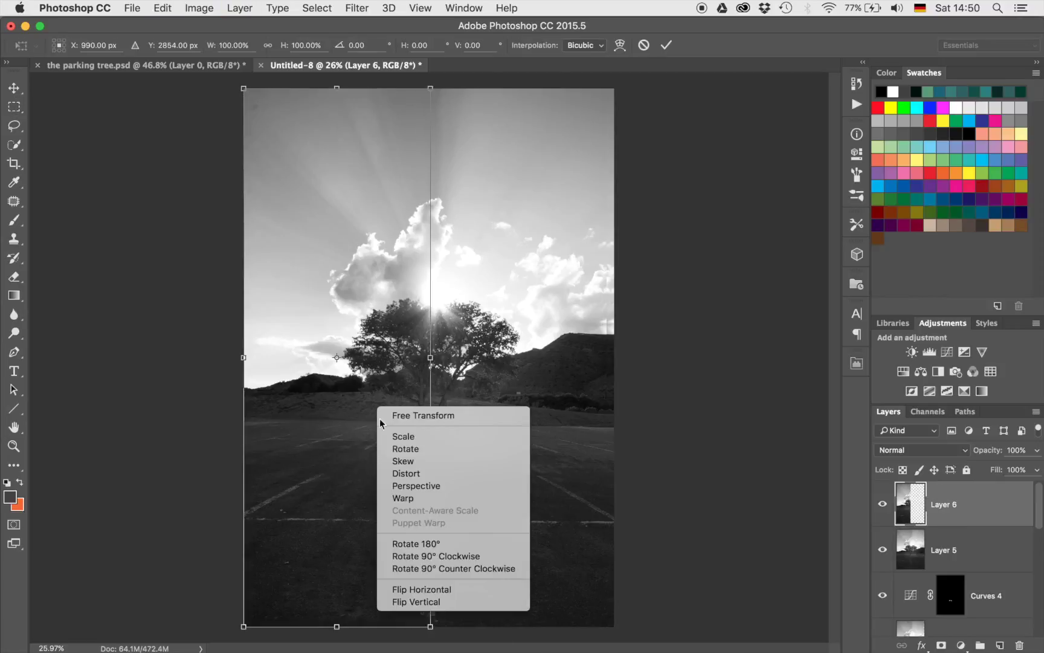
click(446, 588)
drag(330, 433, 506, 433)
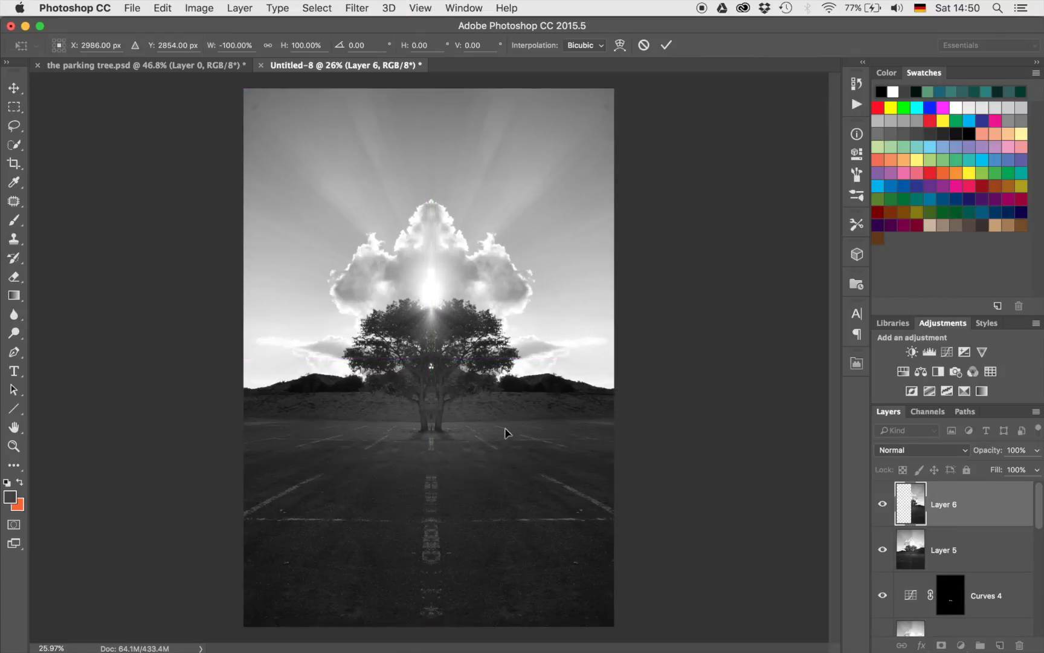
key(Left)
key(Left)
key(Left)
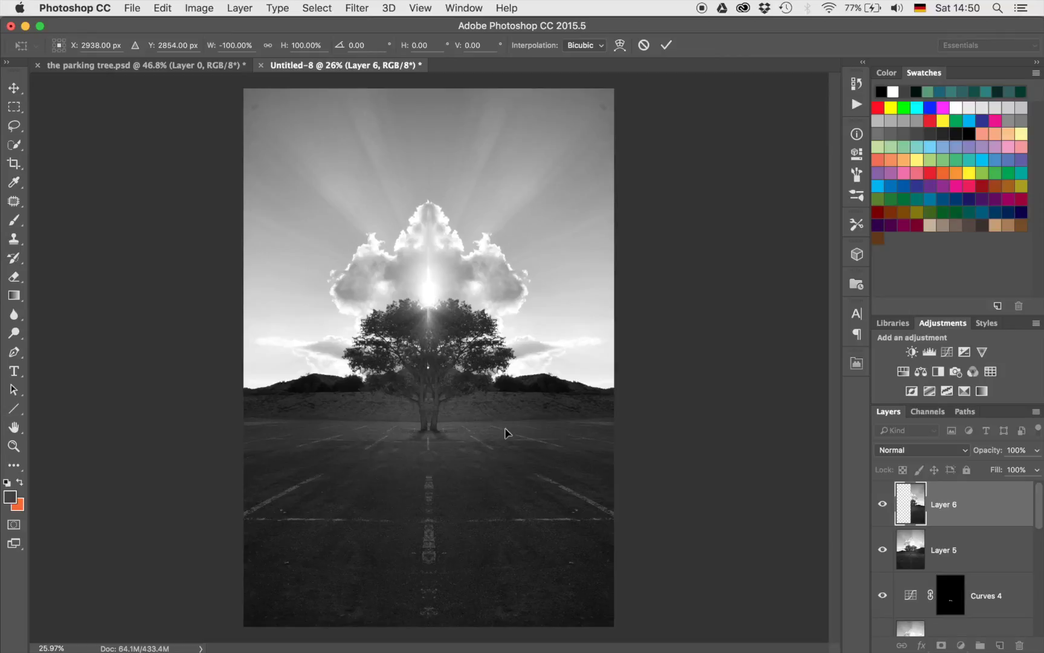
key(Left)
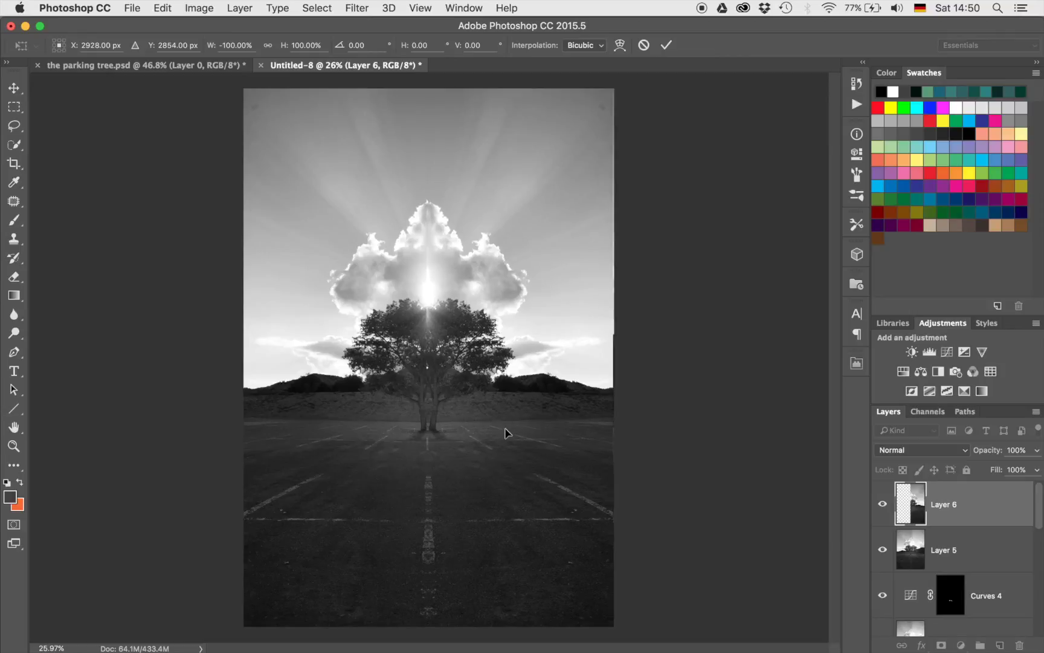
key(Return)
key(m)
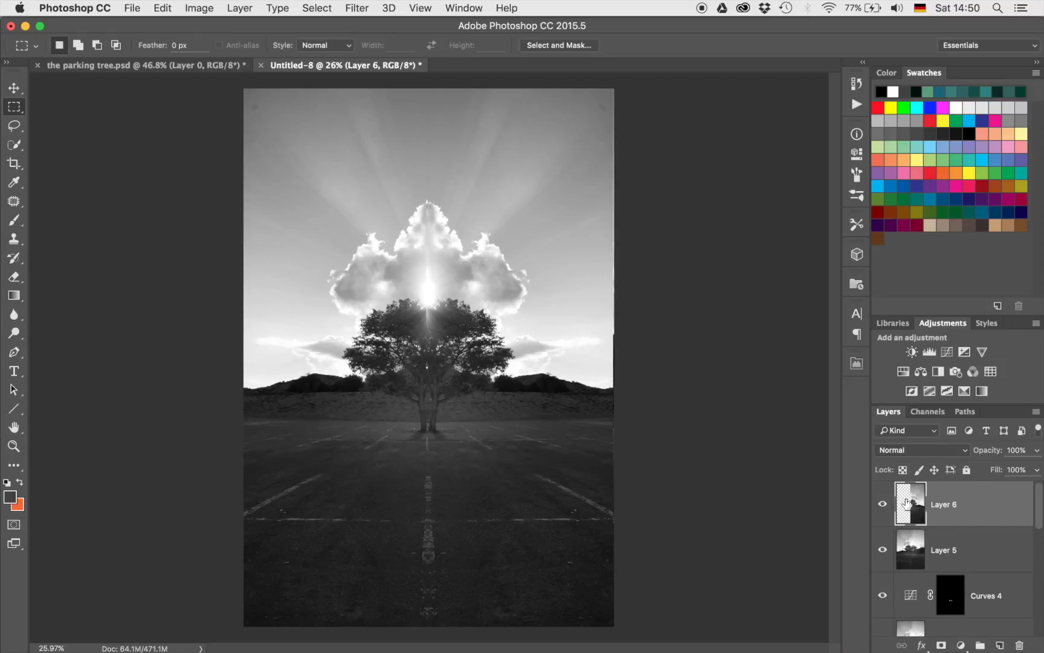
Add a layer mask to Layer 6 and paint black over the mirrored cloud's peak with an 800 px brush at 40% opacity
click(941, 645)
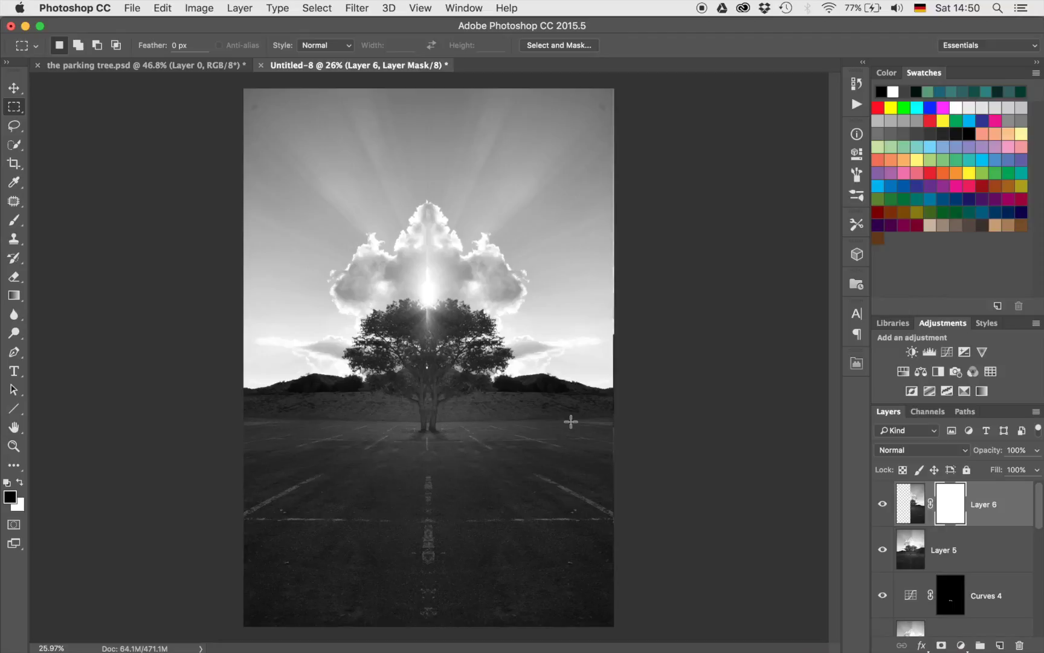
key(b)
key(bracketright)
key(bracketright)
key(bracketright)
key(bracketright)
key(bracketright)
key(bracketright)
key(bracketright)
key(bracketright)
key(bracketright)
key(4)
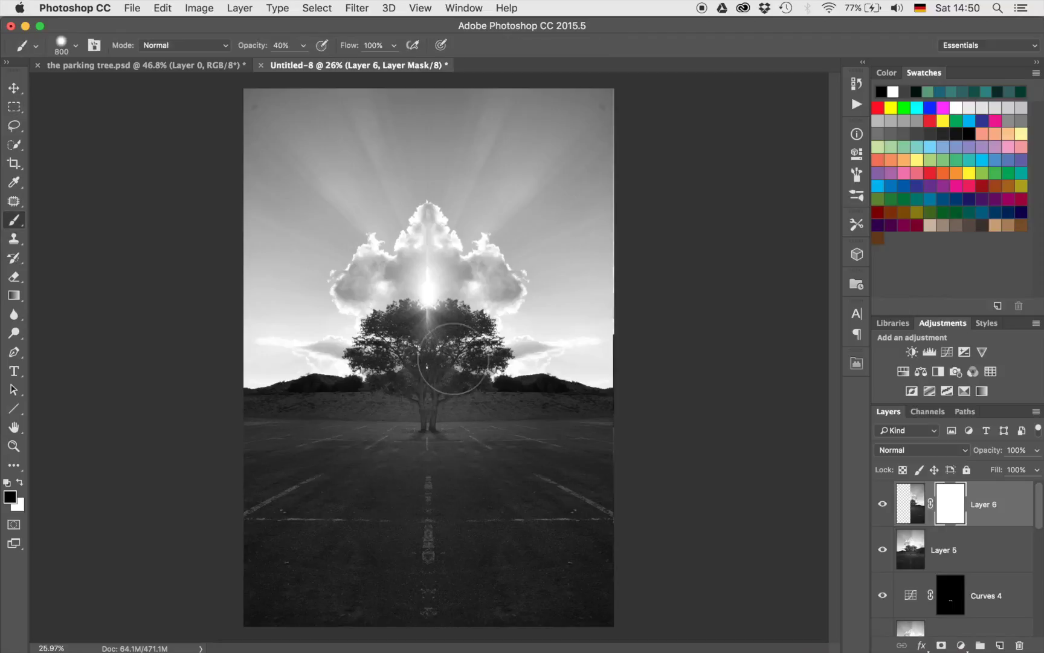
scroll(438, 328, up, 5)
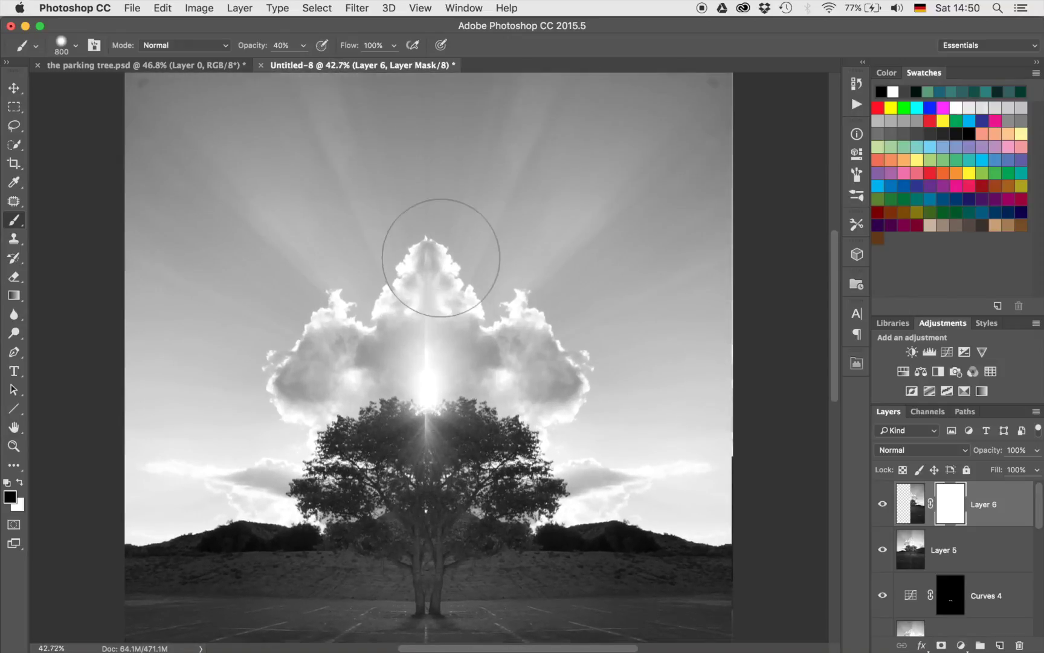
drag(443, 234, 441, 258)
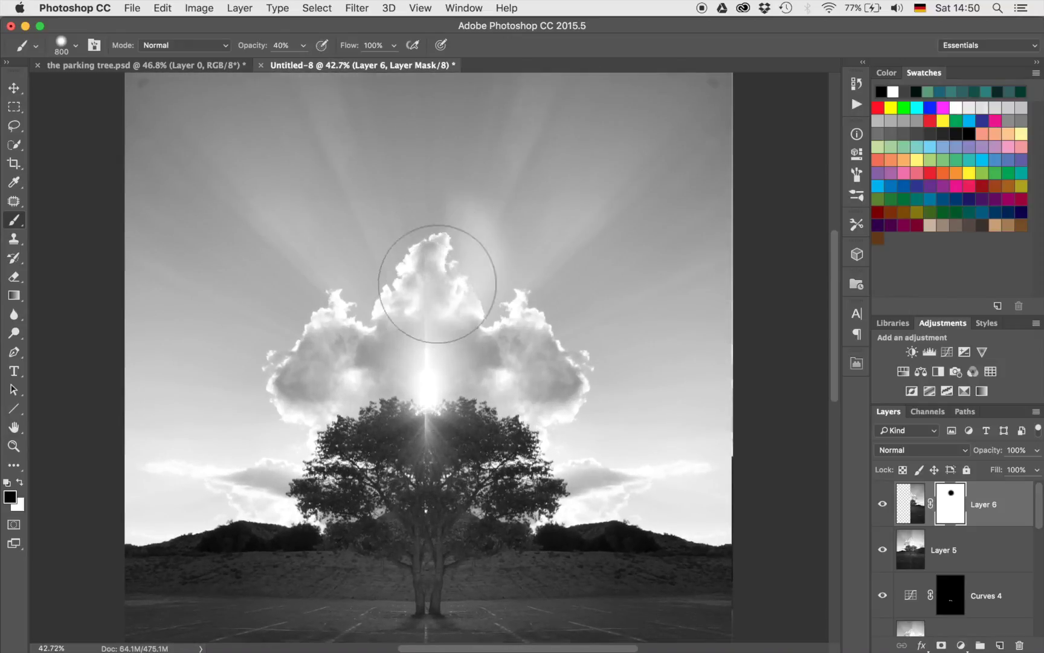
key(x)
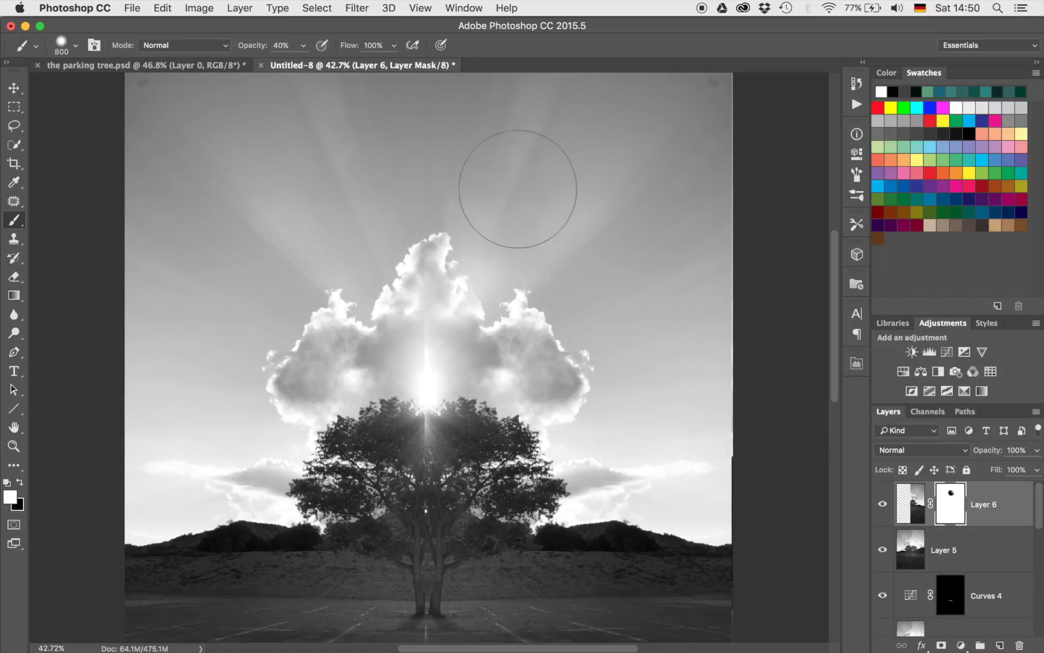
Paint black on the Layer 6 mask over the sun and the middle of the tree crown to reveal the original
key(x)
key(x)
key(x)
drag(442, 374, 430, 366)
key(x)
key(x)
drag(425, 458, 429, 457)
drag(429, 405, 423, 387)
Paint black on the Layer 6 mask with the 800 px brush over the right trunk, its base and the asphalt towards the right edge
key(bracketleft)
key(bracketleft)
key(bracketleft)
key(bracketleft)
key(bracketleft)
key(bracketleft)
key(bracketleft)
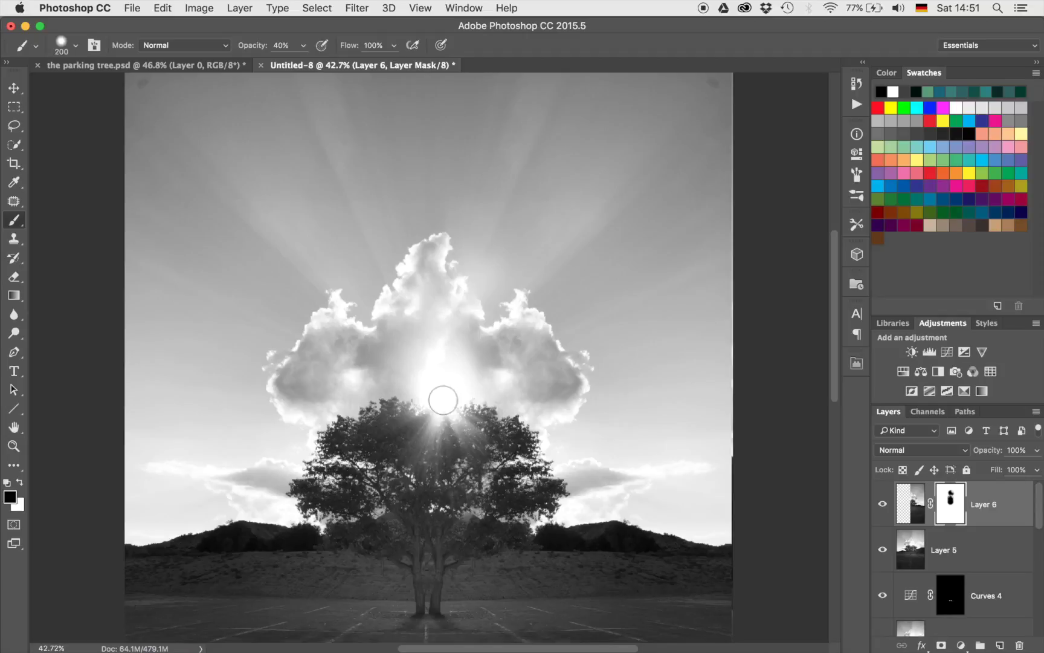
scroll(436, 469, down, 2)
key(bracketright)
key(bracketright)
key(bracketright)
key(bracketright)
key(bracketright)
key(bracketright)
mouse_move(458, 530)
mouse_down()
mouse_move(460, 566)
mouse_move(450, 532)
mouse_move(461, 514)
mouse_up()
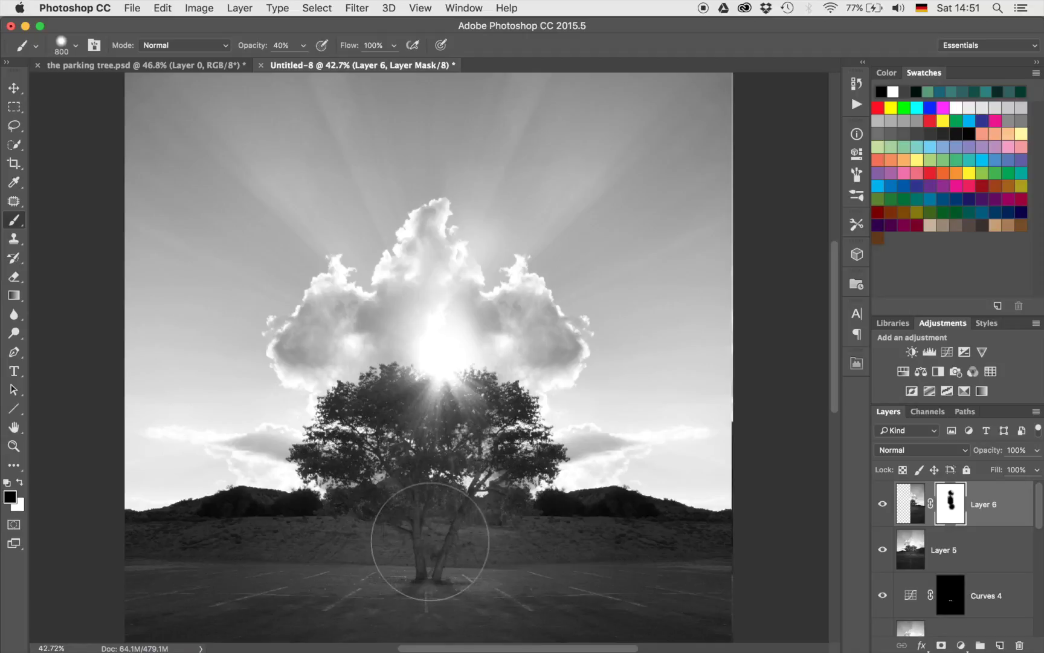
drag(454, 578, 456, 587)
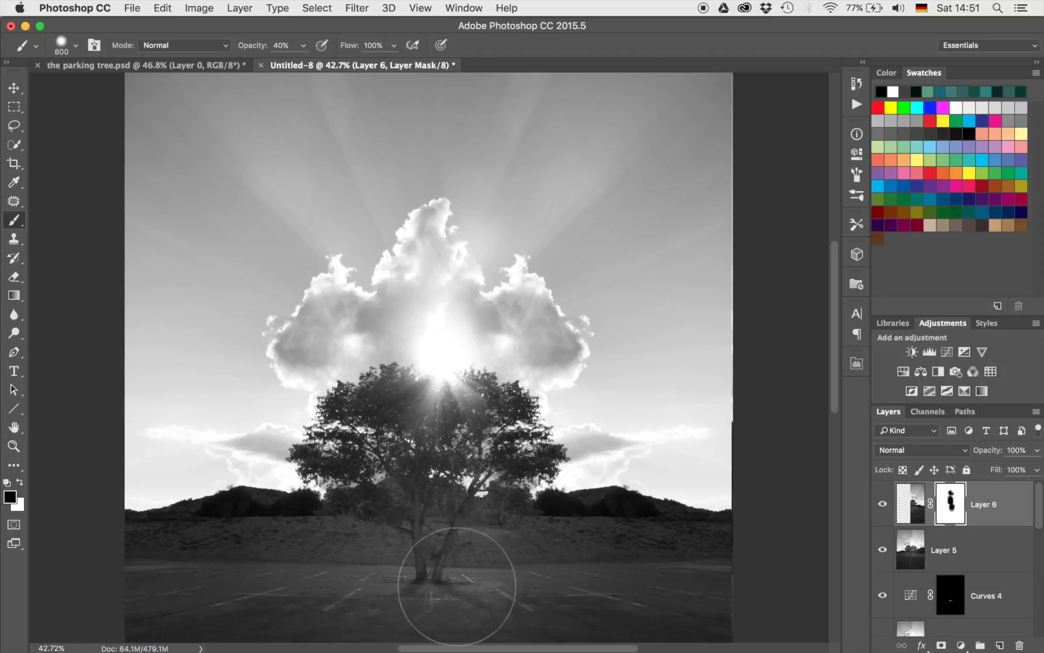
scroll(455, 574, down, 3)
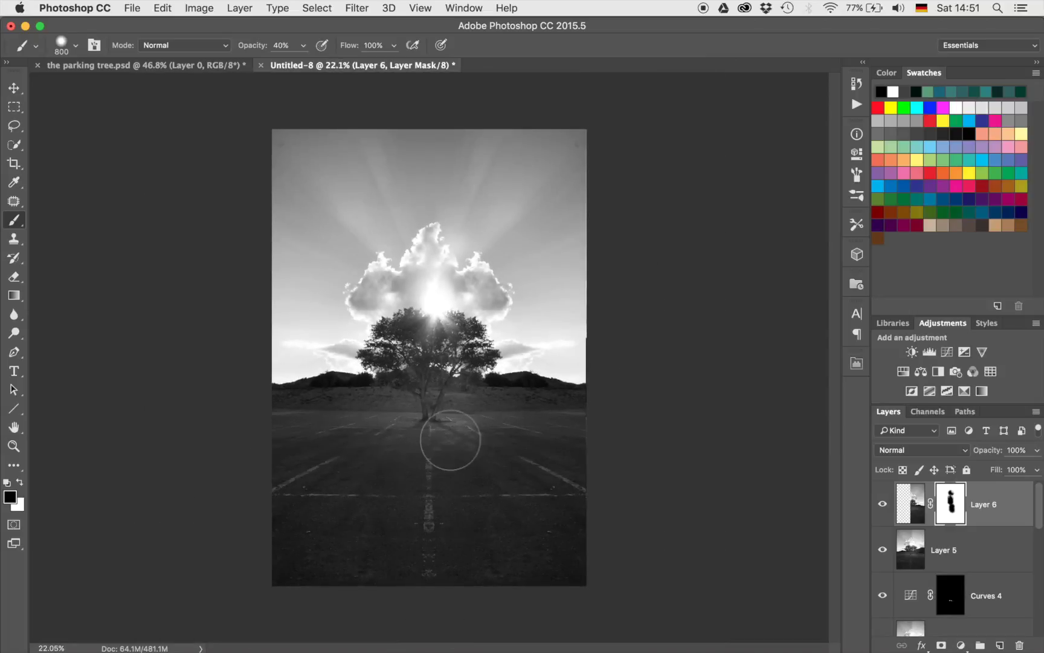
mouse_move(450, 440)
mouse_down()
mouse_move(480, 449)
mouse_move(451, 462)
mouse_move(482, 496)
mouse_move(572, 513)
mouse_move(534, 476)
mouse_up()
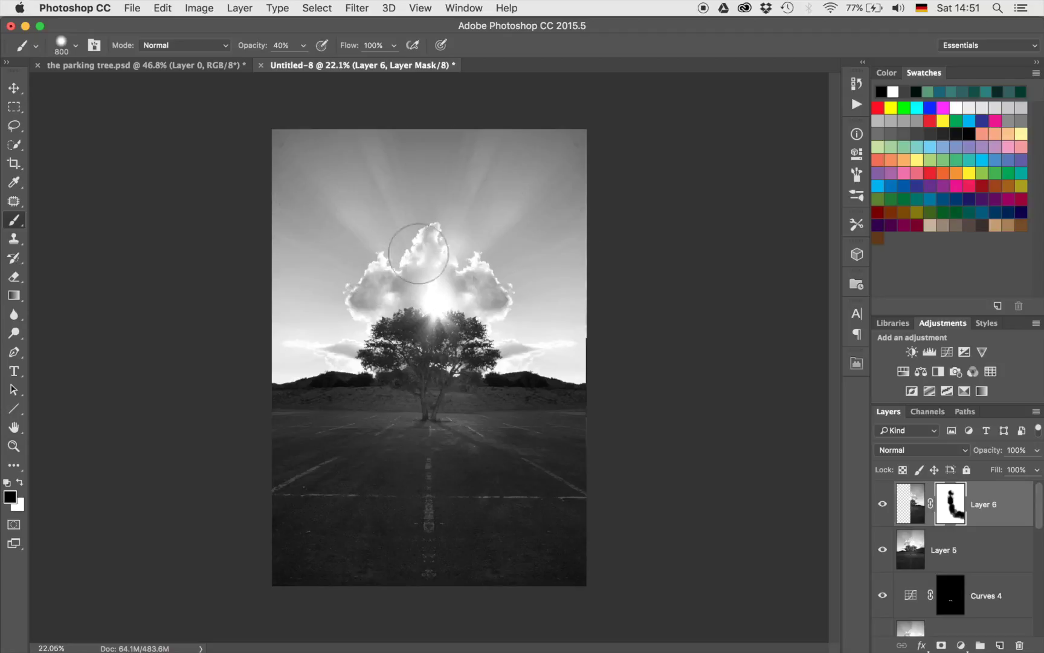
Partially reveal the original clouds in the right sky on the Layer 6 mask with a 1400 px black brush at 20% opacity
key(bracketright)
key(bracketright)
key(bracketright)
key(bracketright)
key(bracketright)
key(bracketright)
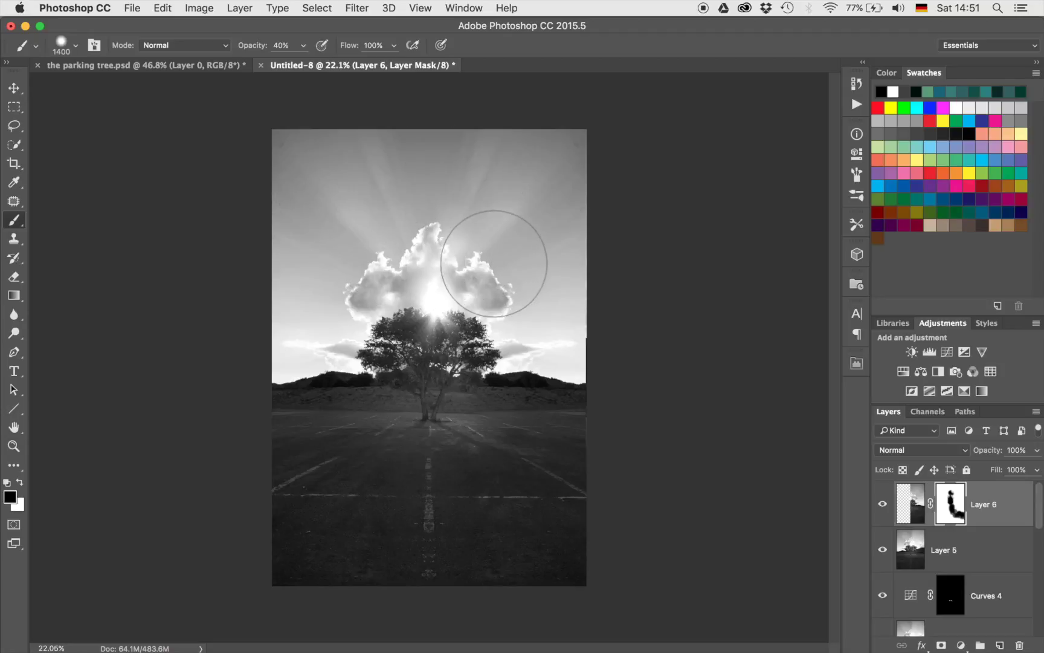
key(2)
mouse_move(515, 236)
mouse_down()
mouse_move(514, 266)
mouse_move(532, 252)
mouse_up()
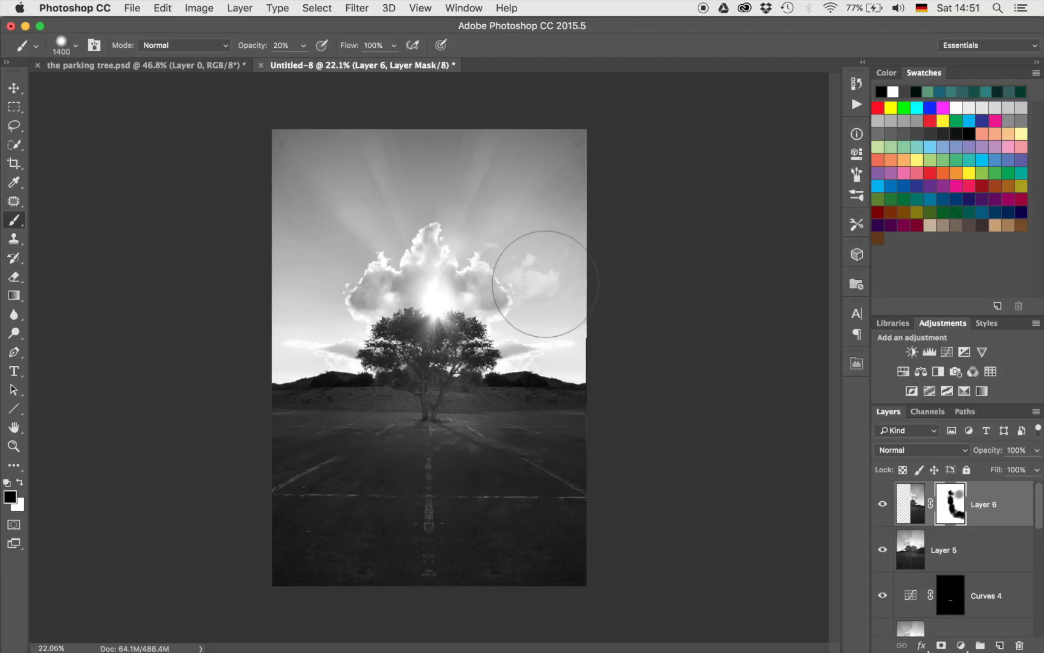
drag(531, 287, 548, 280)
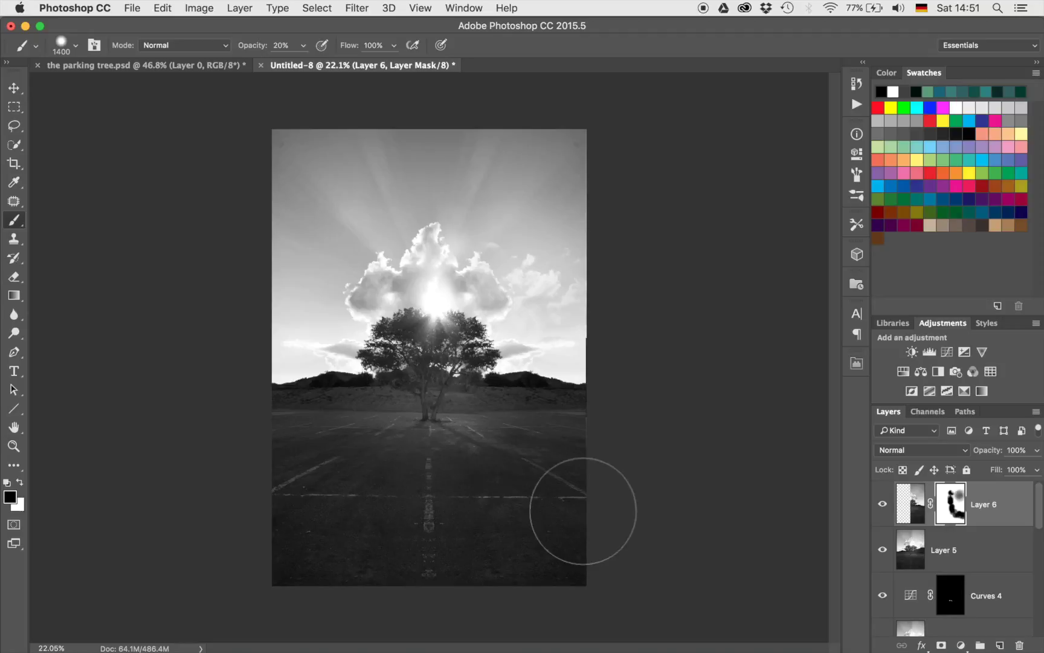
Stamp the visible layers into a new layer and apply the Camera Raw Filter to it with strongly raised Clarity
key(alt+shift+super+e)
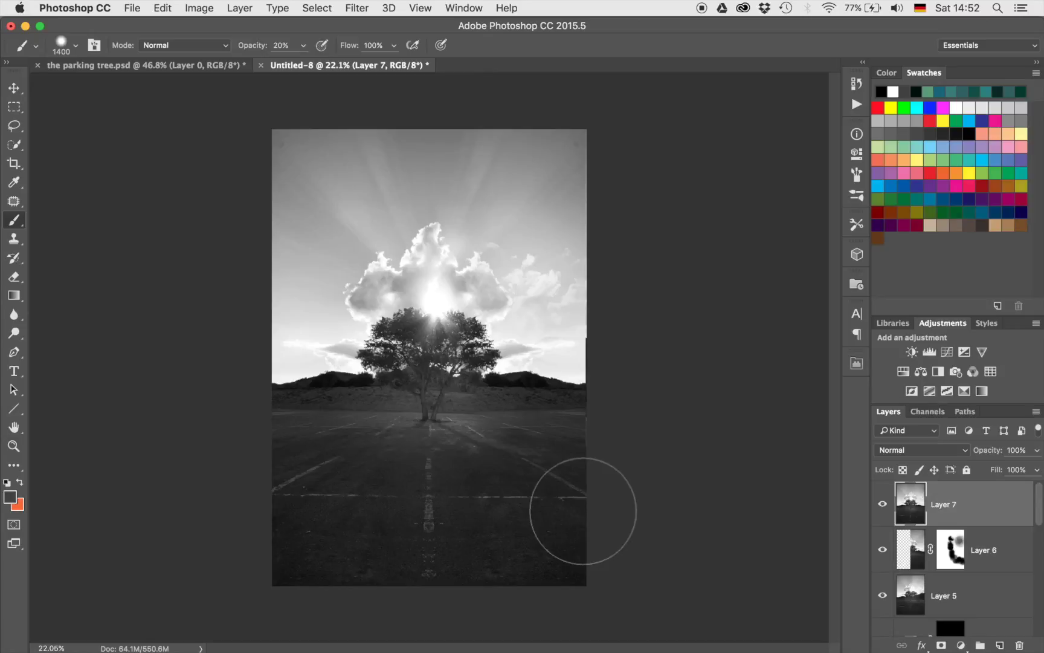
click(357, 8)
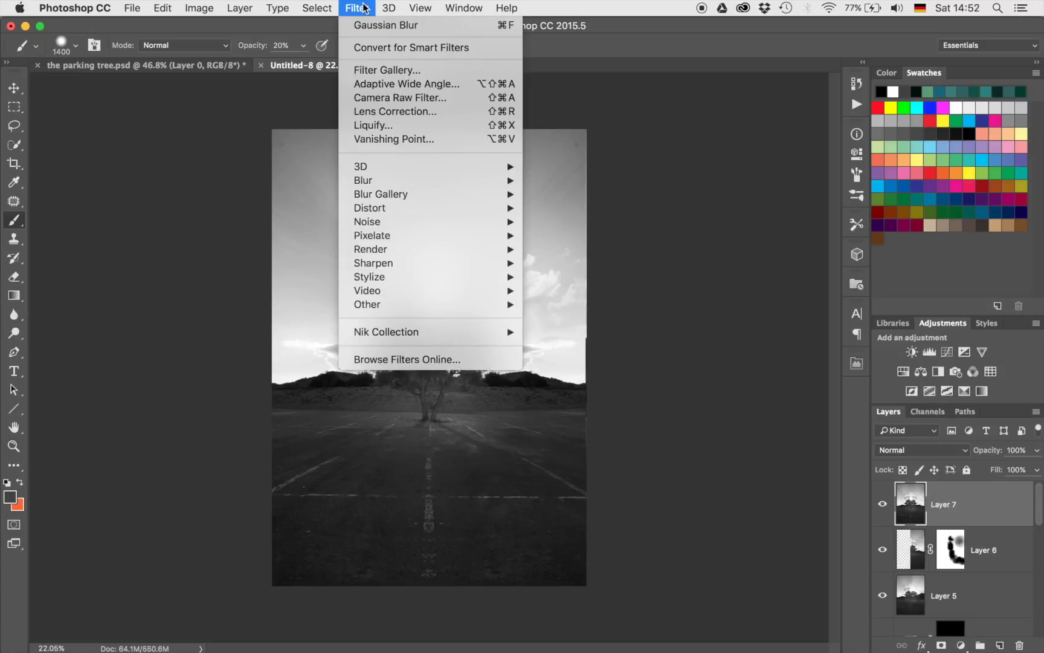
click(401, 93)
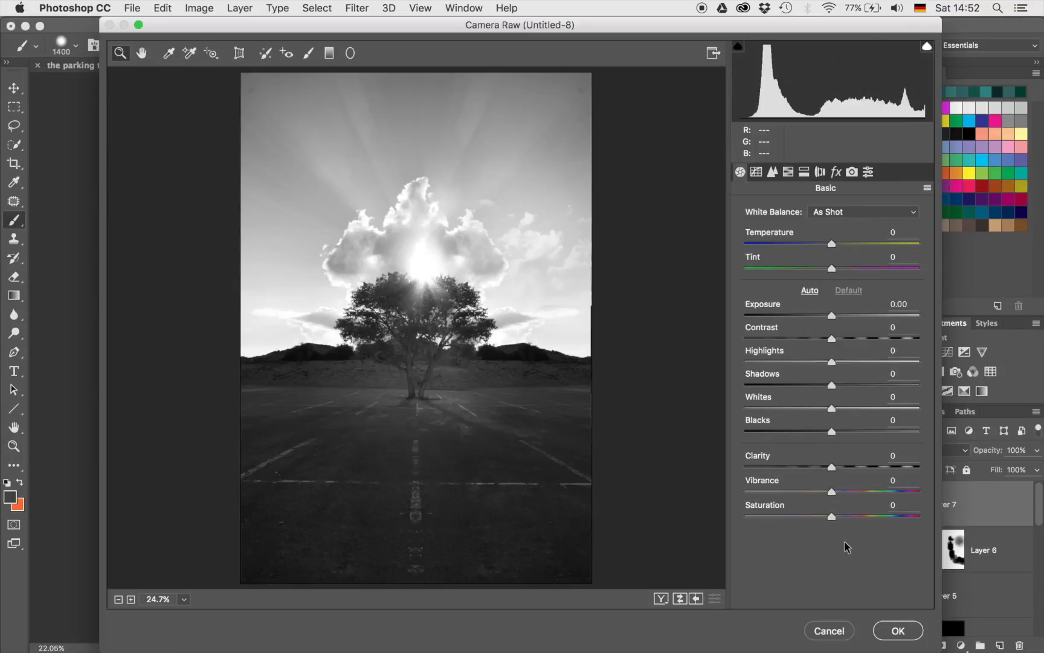
drag(838, 470, 915, 476)
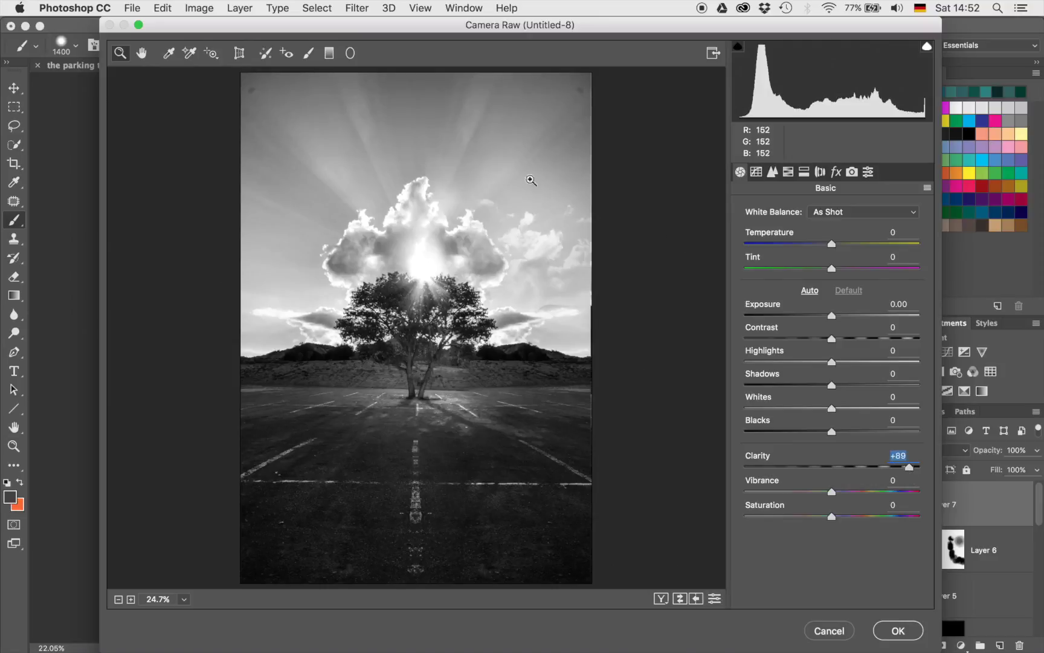
mouse_move(898, 466)
mouse_down()
mouse_move(848, 467)
mouse_move(894, 472)
mouse_up()
click(899, 630)
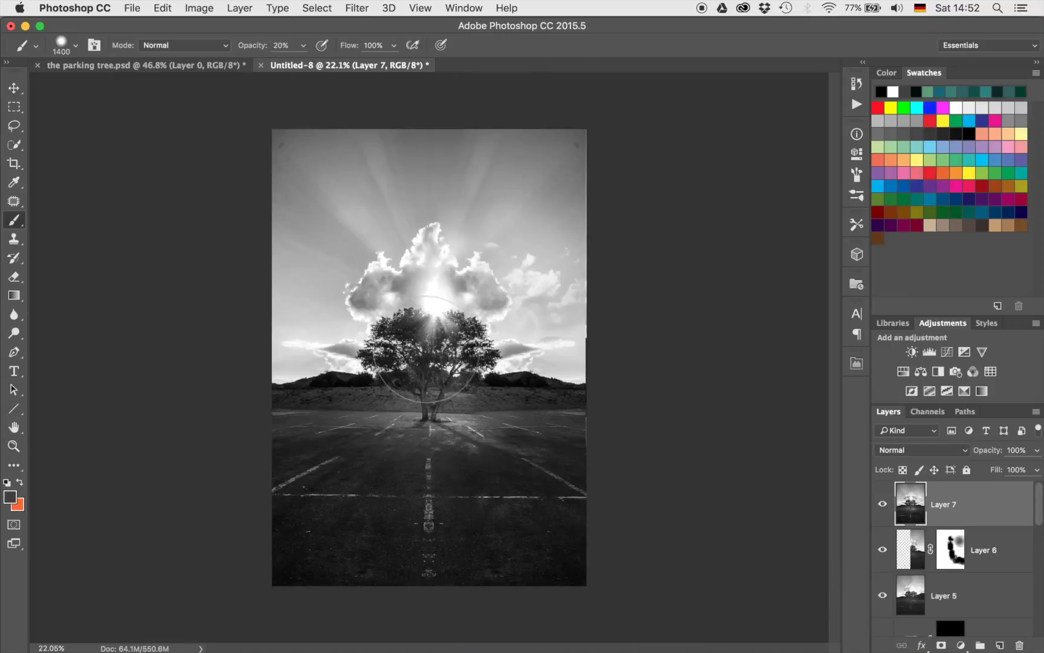
Add a mask to Layer 7 and paint black over the tree and the lower foreground asphalt with a 1600 px brush at 30% opacity
click(941, 645)
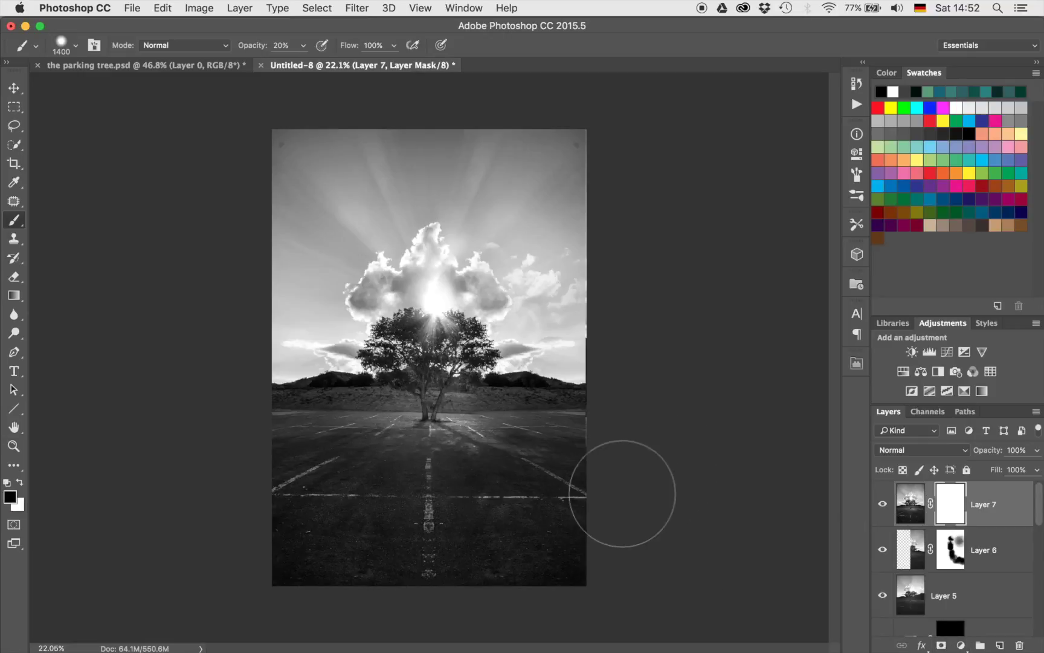
key(bracketright)
key(bracketright)
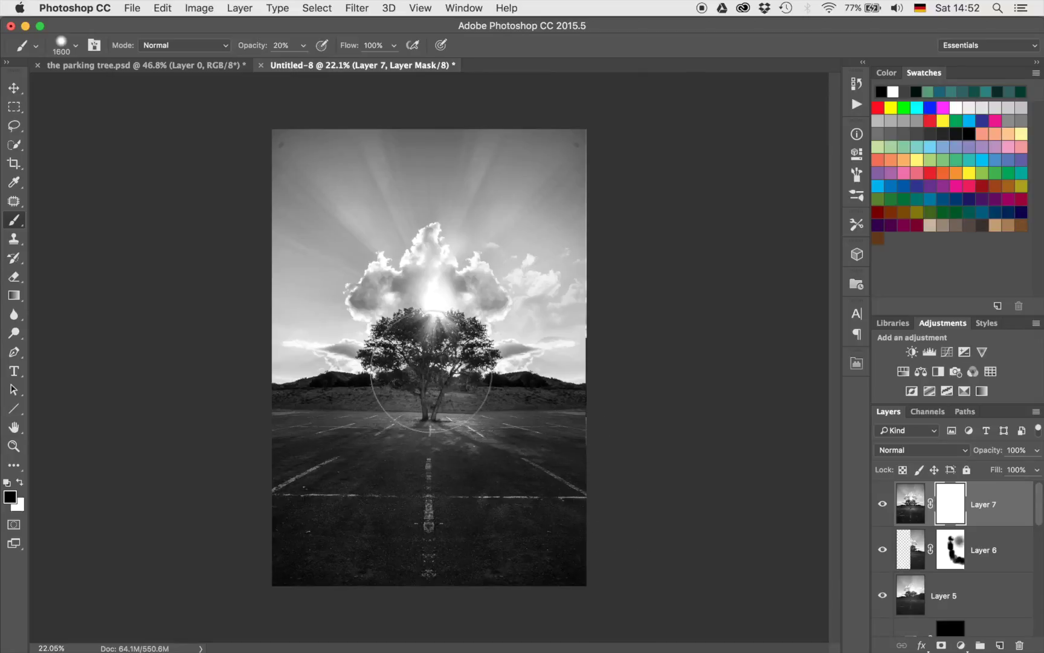
scroll(431, 372, up, 2)
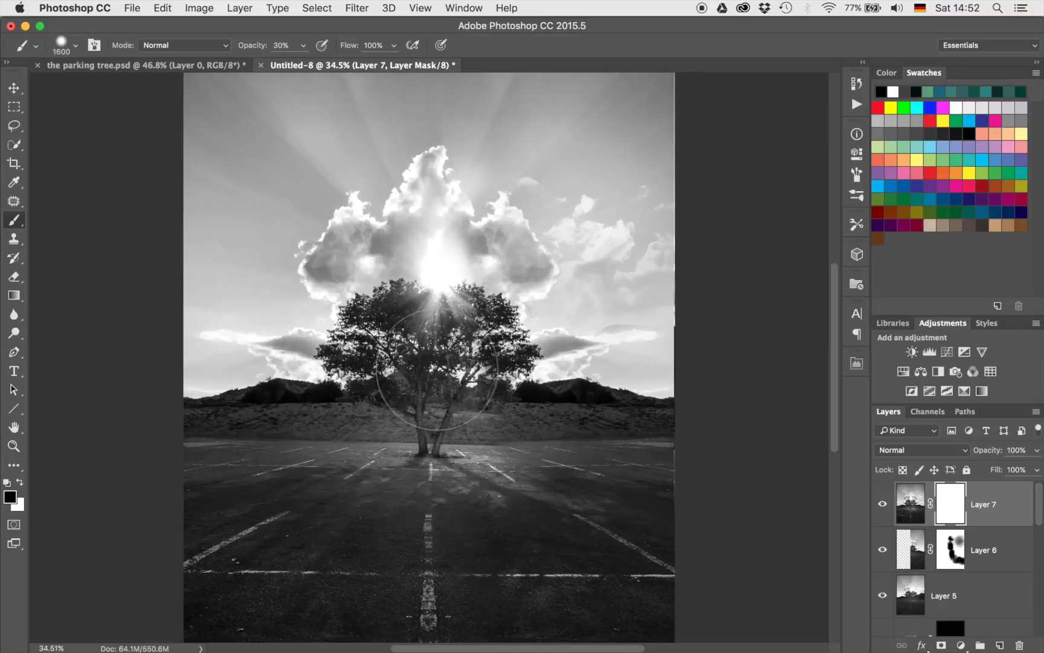
click(420, 358)
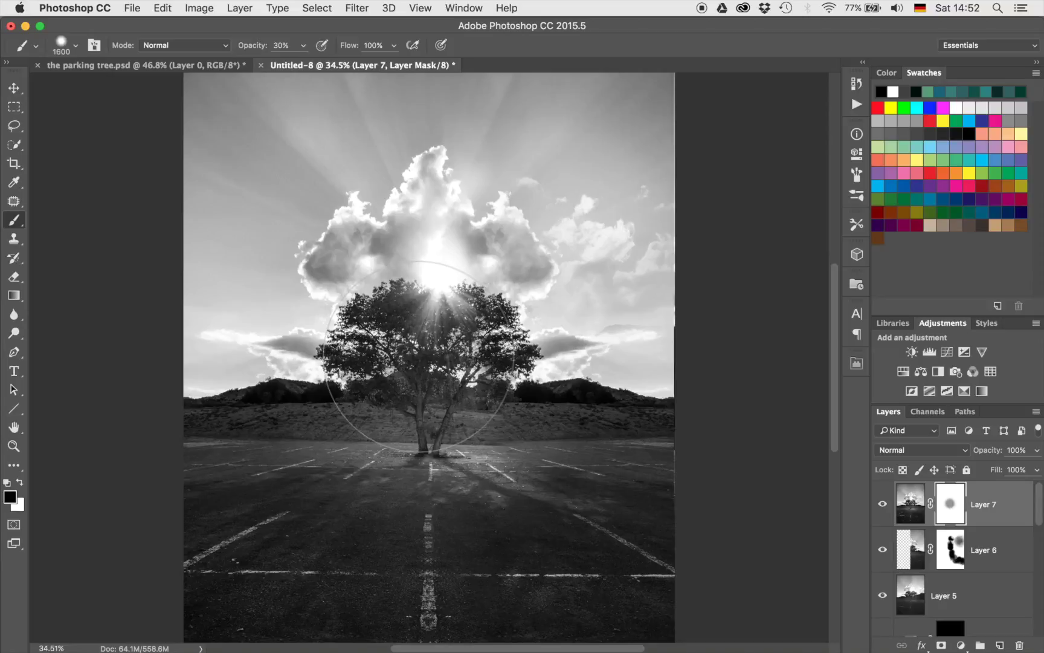
click(420, 357)
click(415, 361)
click(411, 365)
click(407, 370)
click(407, 369)
mouse_move(403, 356)
mouse_down()
mouse_move(420, 384)
mouse_move(392, 410)
mouse_up()
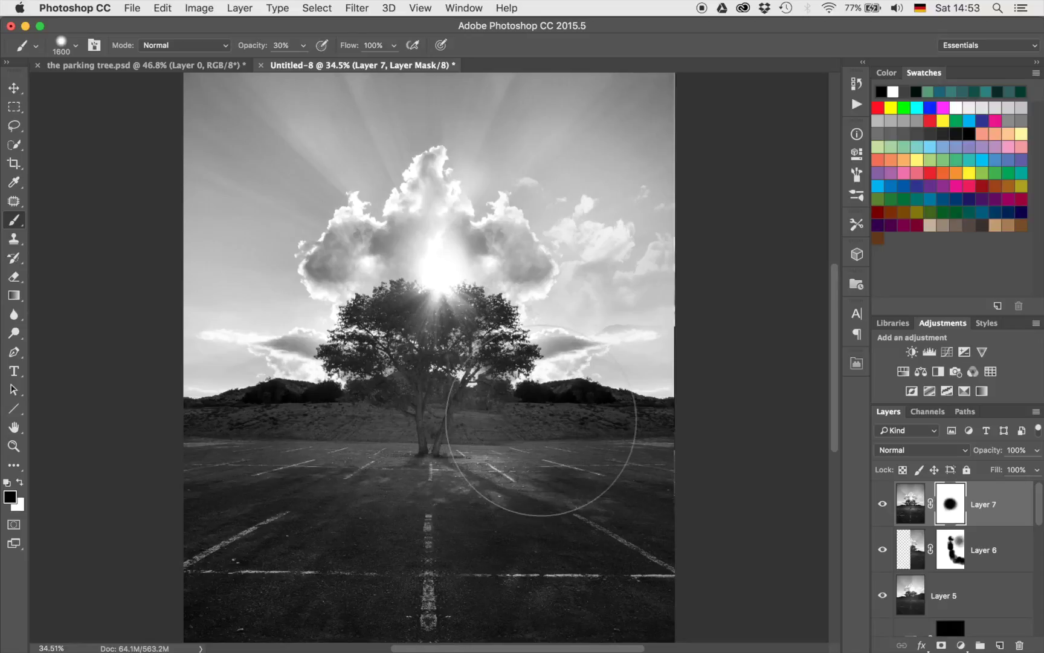
scroll(554, 419, down, 5)
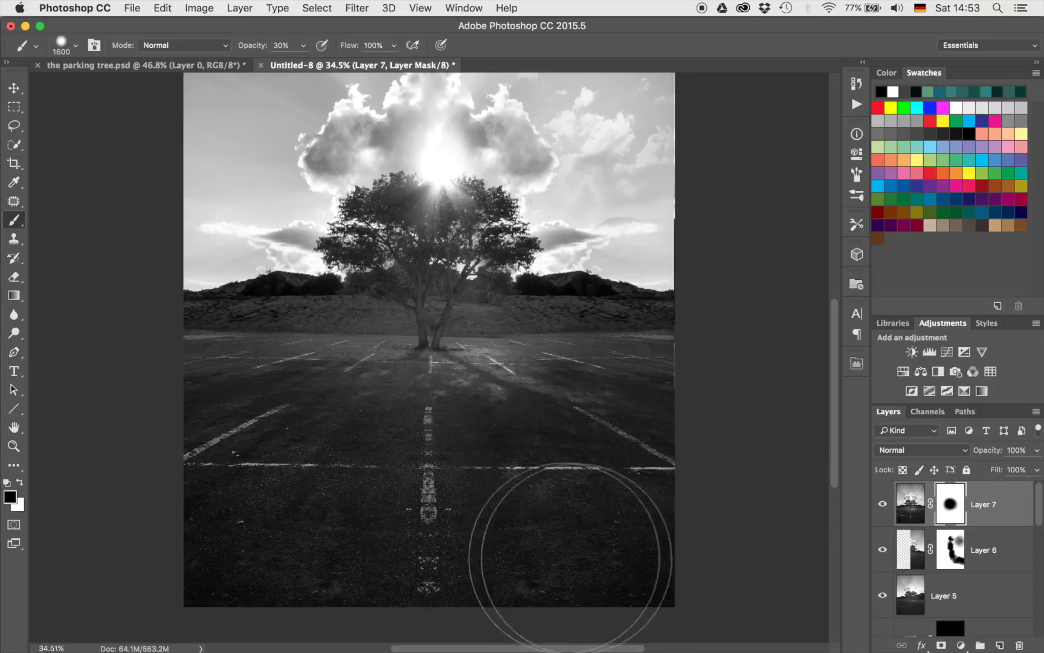
mouse_move(557, 562)
mouse_down()
mouse_move(619, 566)
mouse_move(347, 568)
mouse_move(261, 554)
mouse_move(226, 570)
mouse_up()
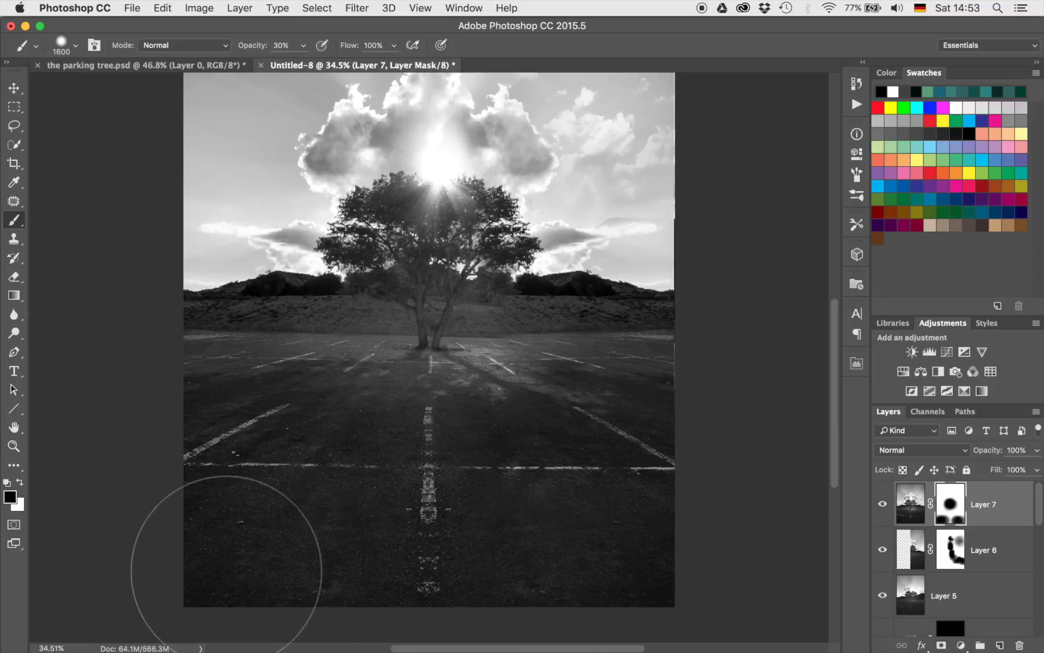
Compare the image with and without Layer 7 to examine the effect of the masked Clarity boost
scroll(541, 544, up, 5)
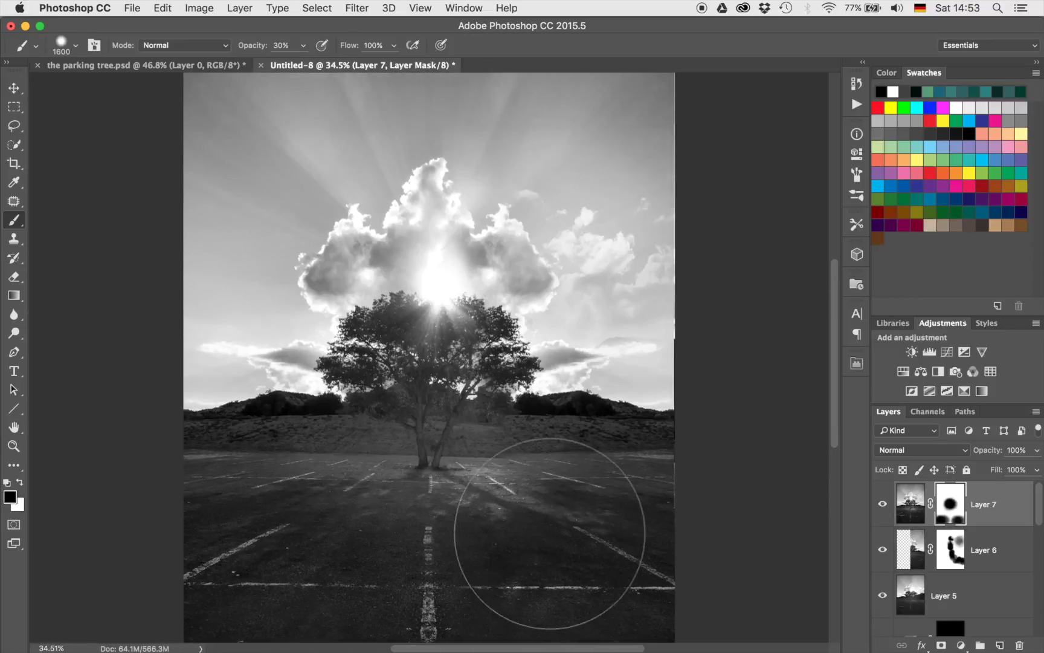
click(882, 507)
click(881, 508)
click(881, 507)
click(881, 508)
click(881, 508)
click(882, 508)
click(881, 507)
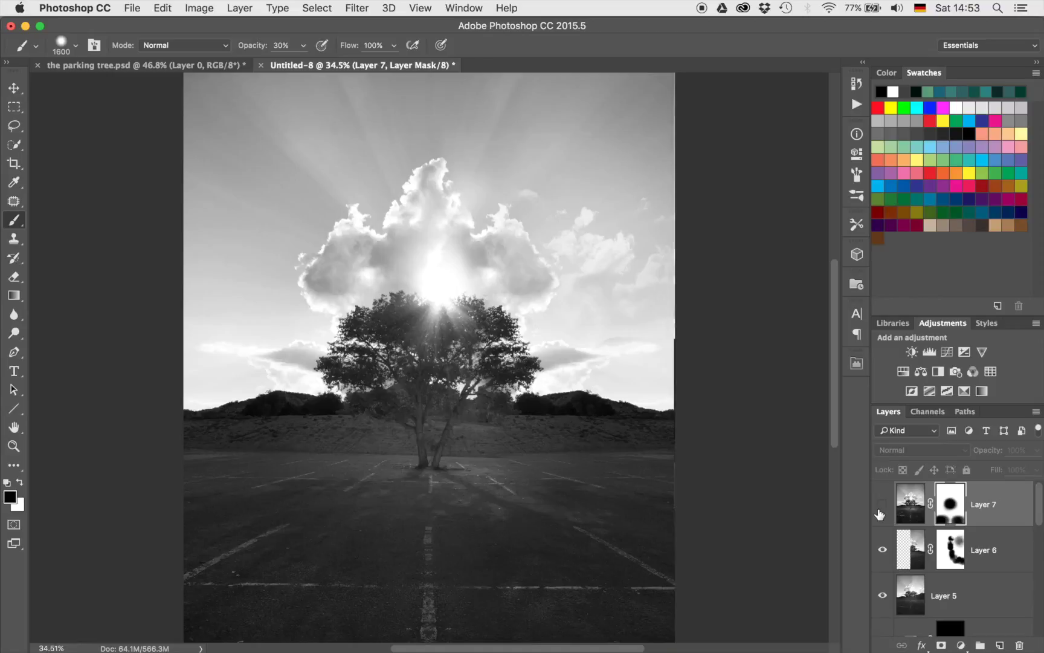
click(881, 508)
Paint black on the Layer 7 mask over the hillside strips on both sides of the tree with a 1000 px brush at 30% opacity
key(bracketleft)
key(bracketleft)
key(bracketleft)
key(bracketleft)
key(bracketleft)
drag(571, 426, 631, 419)
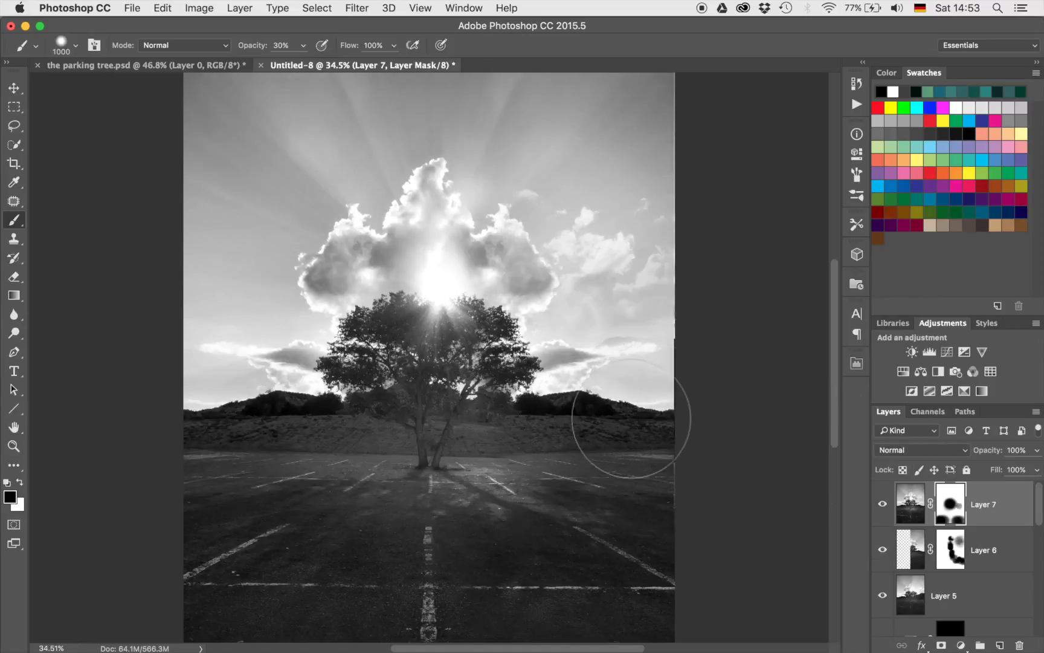
click(287, 434)
drag(280, 434, 238, 424)
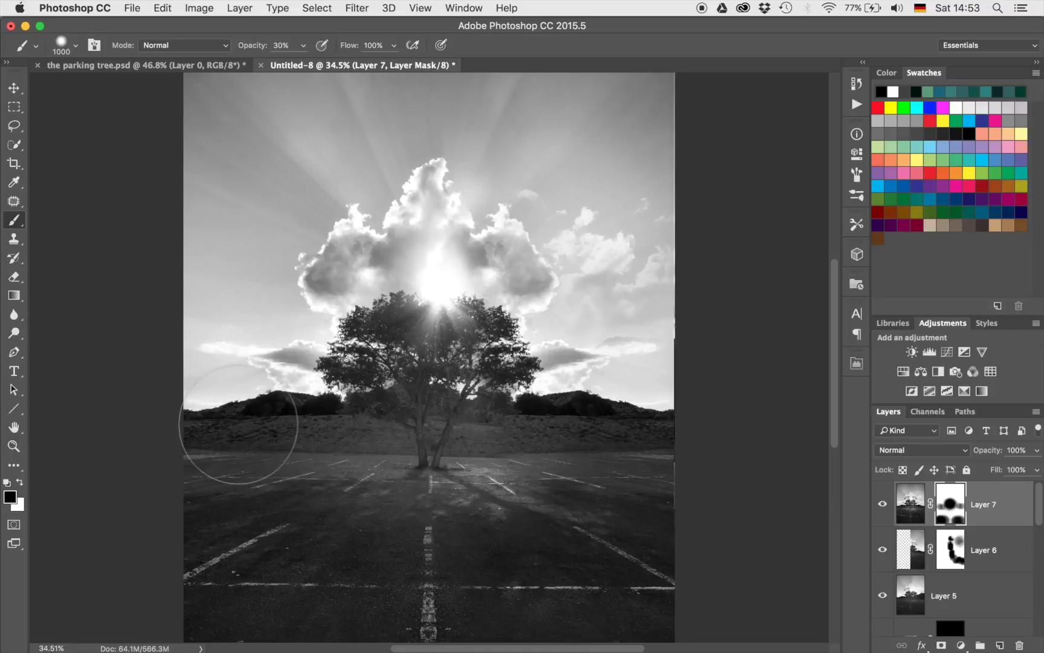
Stamp the visible layers into a new layer and set its blend mode to Overlay
scroll(542, 463, down, 2)
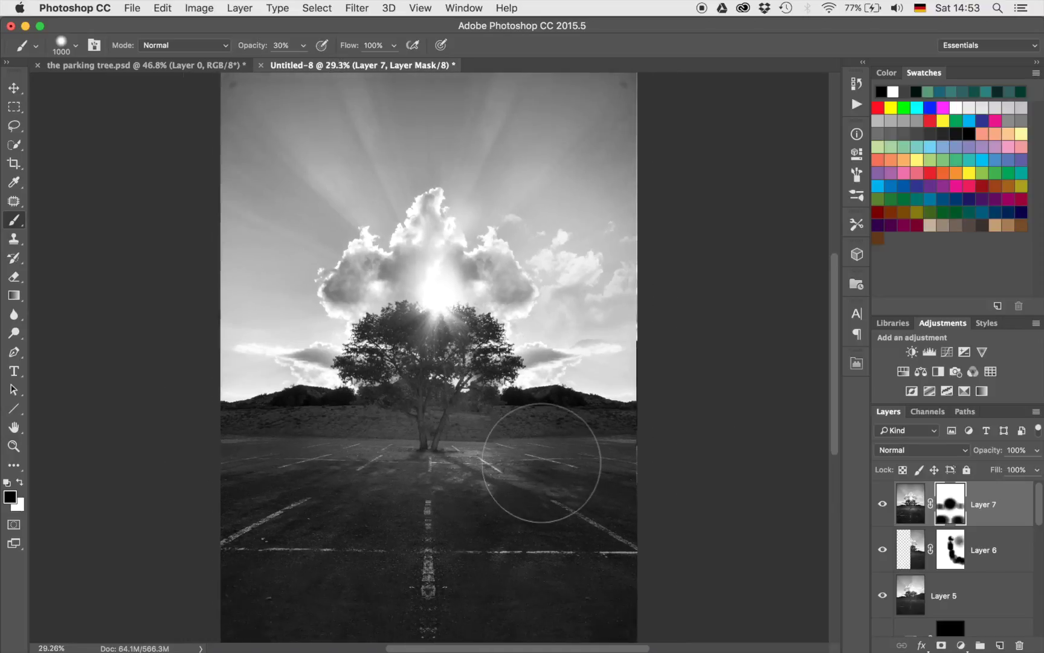
scroll(542, 462, down, 2)
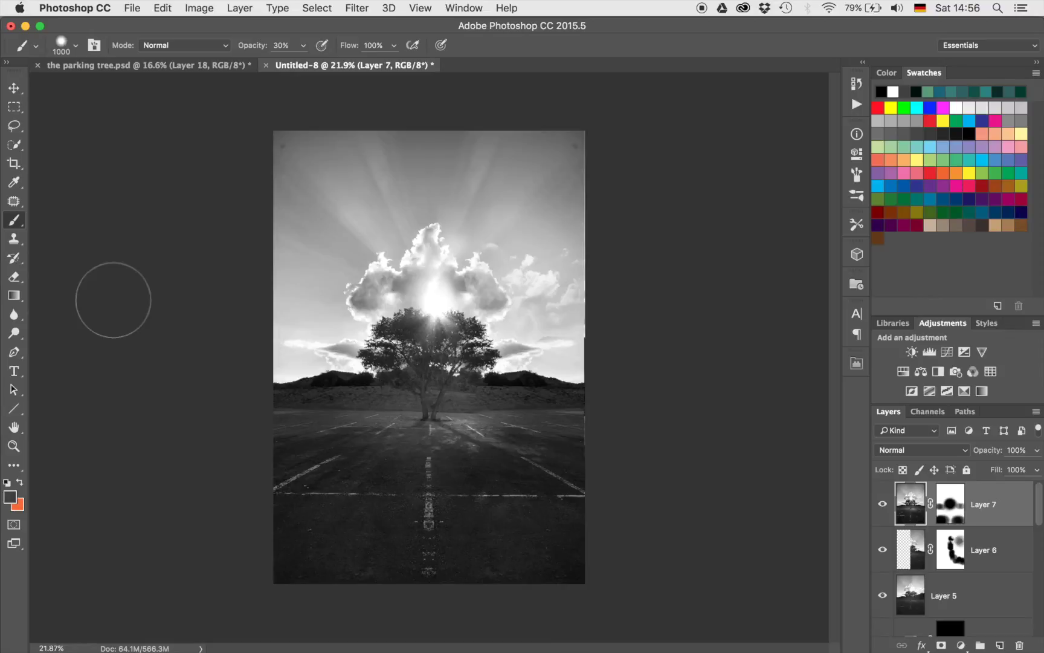
key(super+alt+shift+e)
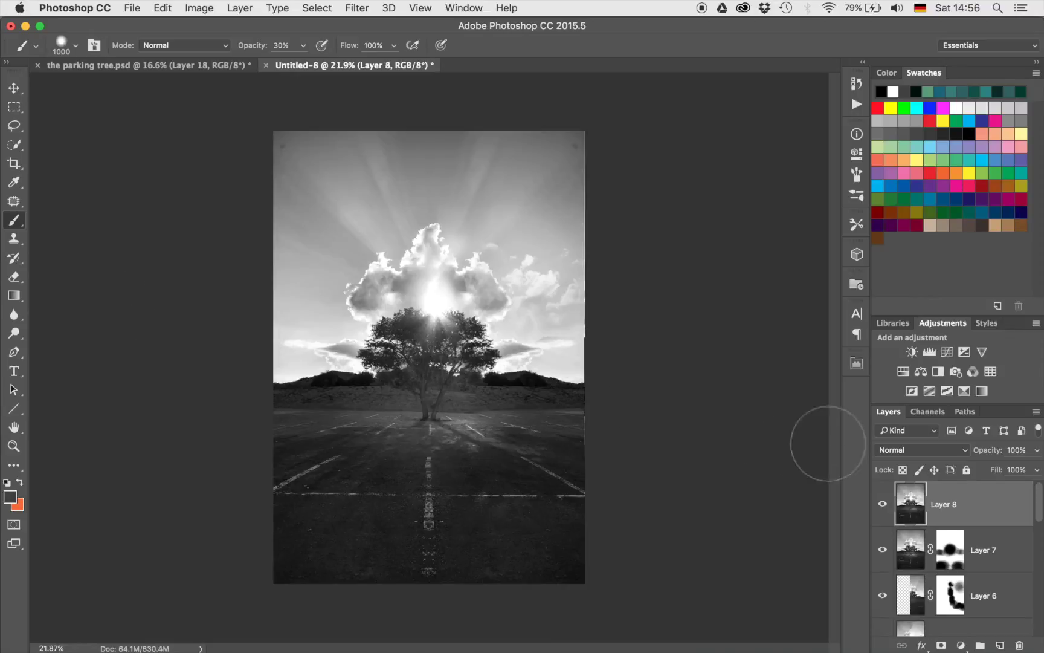
click(886, 450)
click(895, 606)
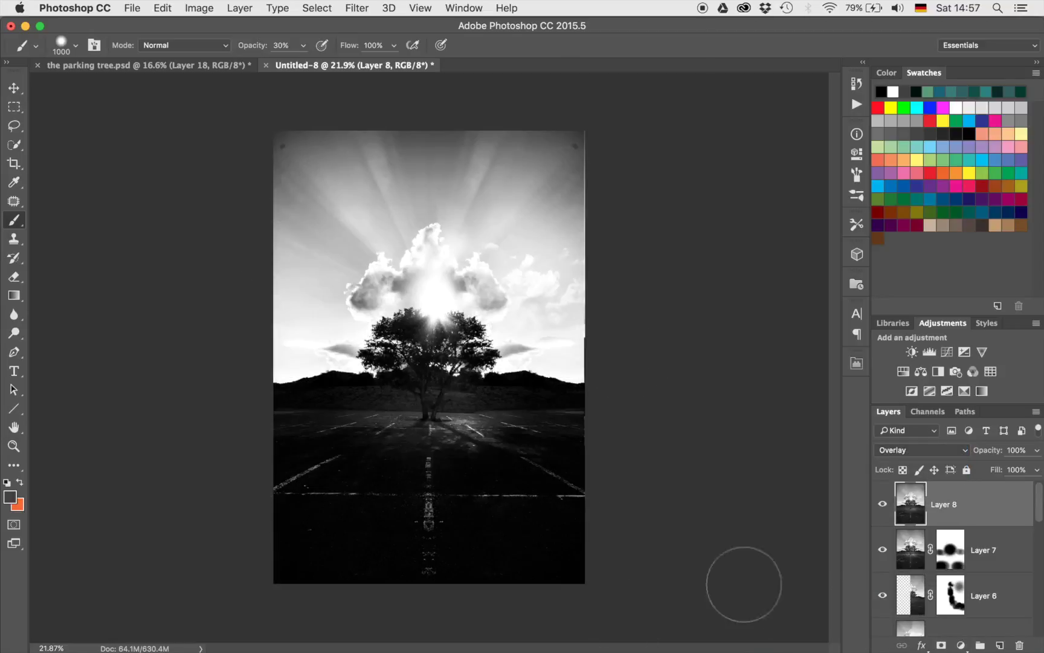
Give Layer 8 a black mask and paint white over both lower foreground corners with a 1500 px brush at 20% opacity
click(942, 646)
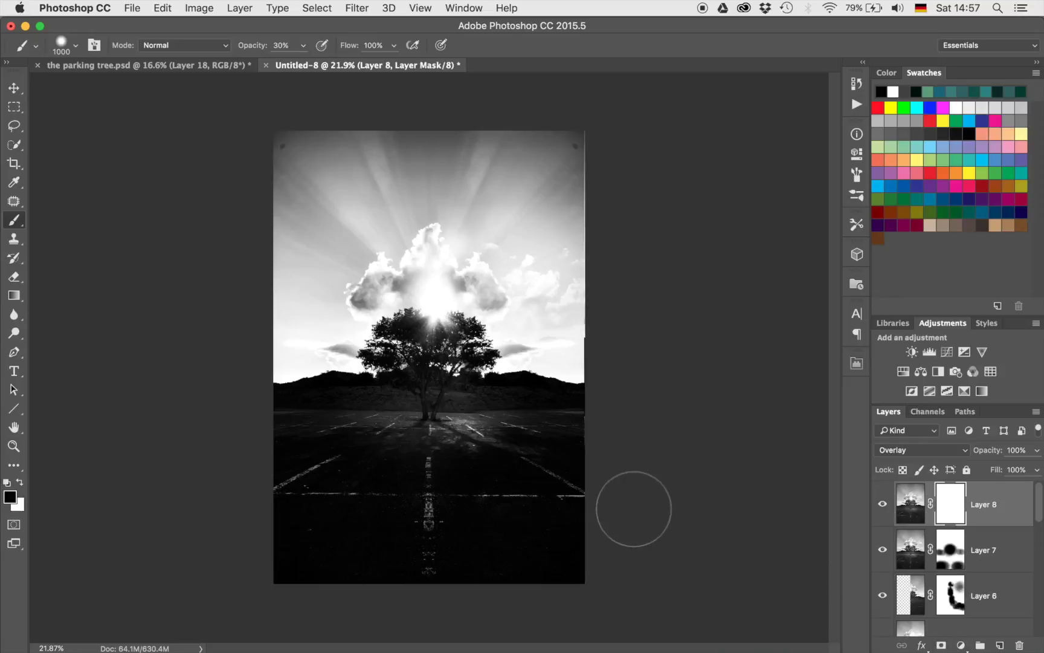
key(super+i)
key(bracketright)
key(bracketright)
key(bracketright)
key(bracketright)
key(bracketright)
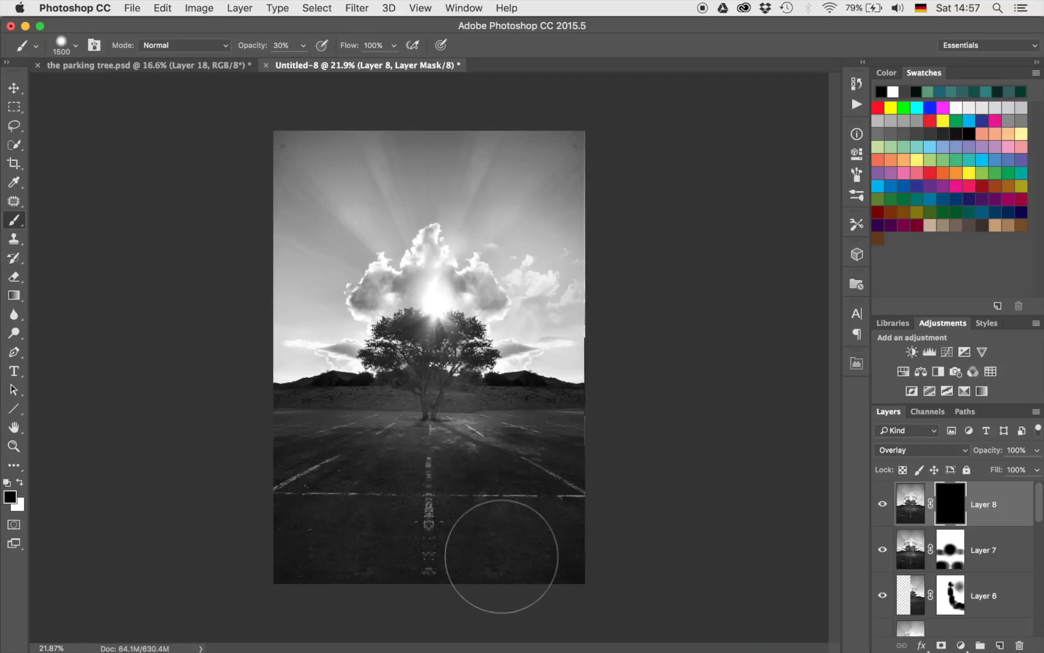
key(x)
mouse_move(502, 544)
mouse_down()
mouse_move(569, 562)
mouse_move(547, 552)
mouse_up()
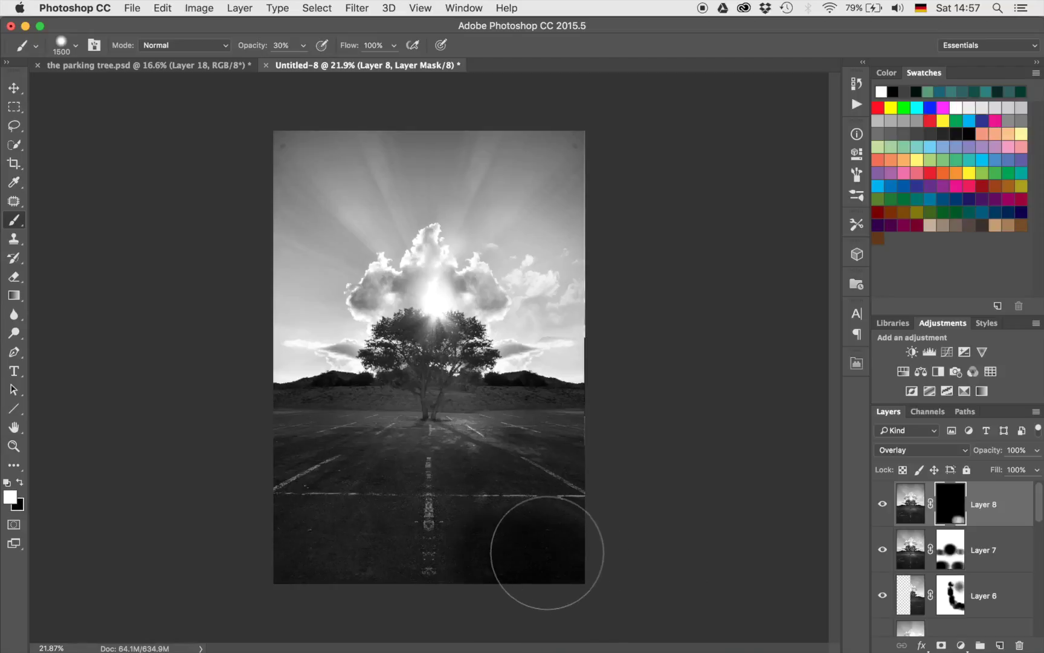
key(super+z)
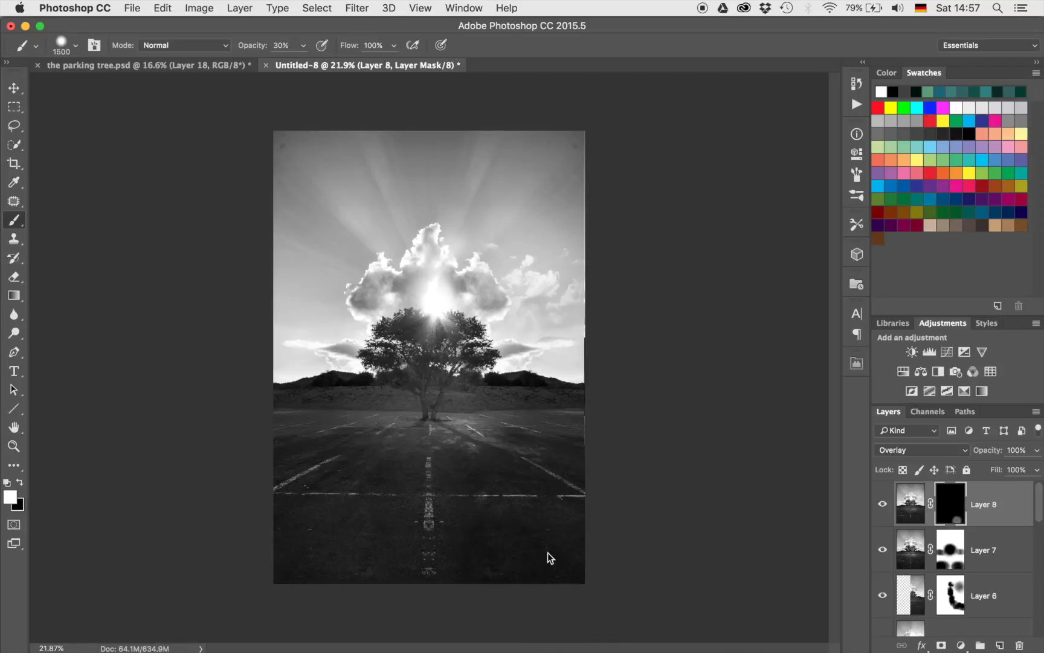
mouse_move(546, 552)
mouse_down()
mouse_move(524, 611)
mouse_move(494, 611)
mouse_move(552, 618)
mouse_up()
mouse_move(312, 549)
mouse_down()
mouse_move(377, 594)
mouse_move(319, 571)
mouse_move(295, 545)
mouse_up()
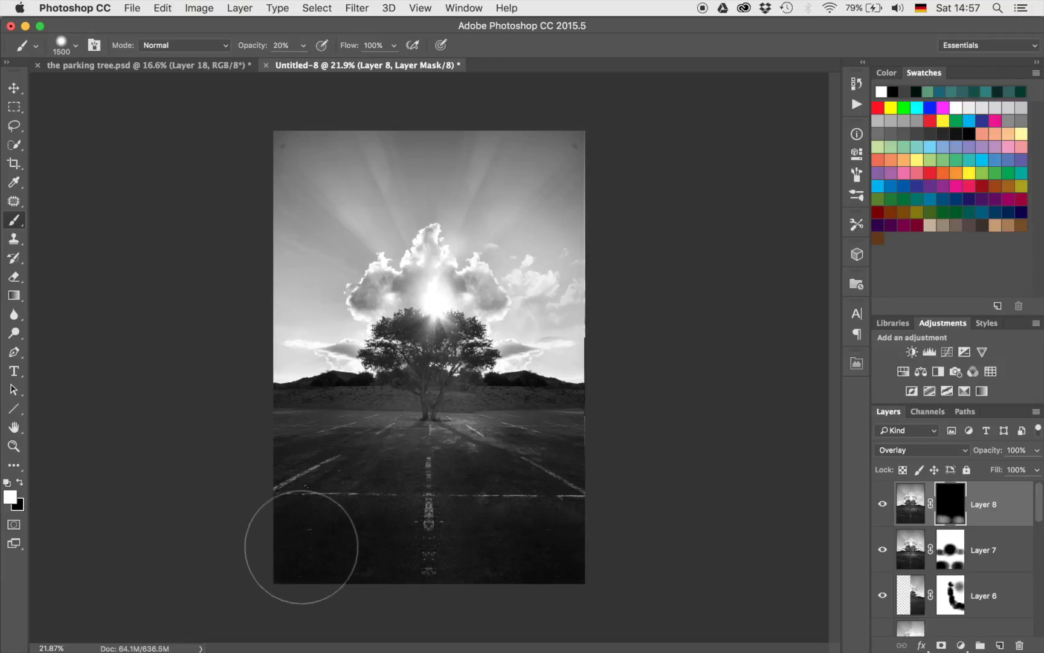
Paint white on the Layer 8 mask over the asphalt, hillsides and upper sky corners with a 1400 px brush at 20% opacity
key(bracketleft)
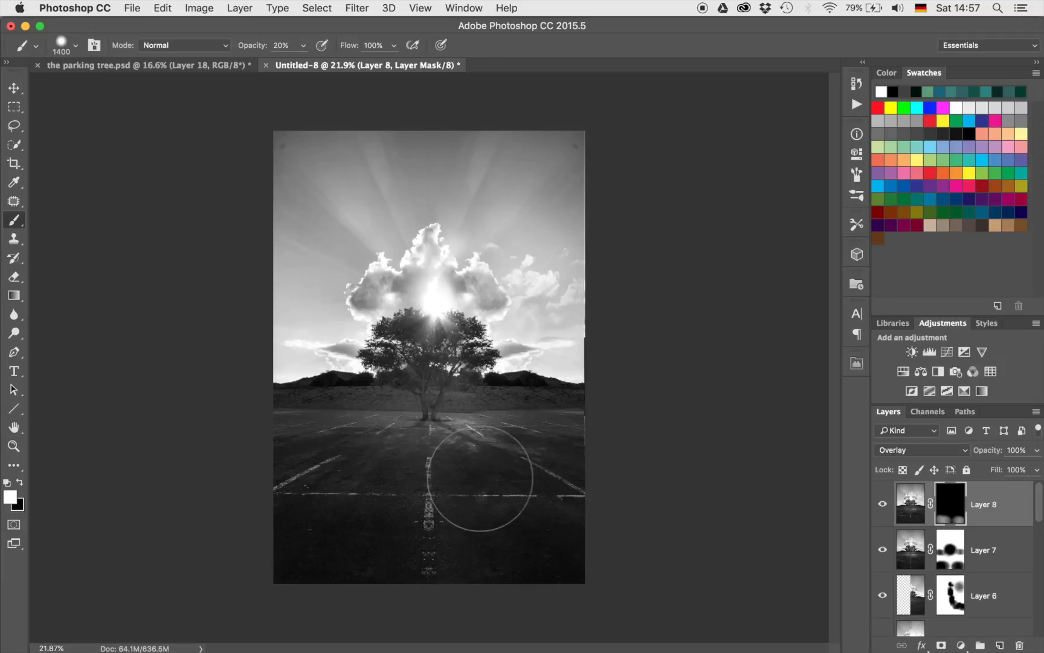
mouse_move(480, 479)
mouse_down()
mouse_move(457, 453)
mouse_move(375, 472)
mouse_move(261, 436)
mouse_move(286, 420)
mouse_move(326, 419)
mouse_up()
mouse_move(541, 449)
mouse_down()
mouse_move(541, 419)
mouse_move(567, 410)
mouse_up()
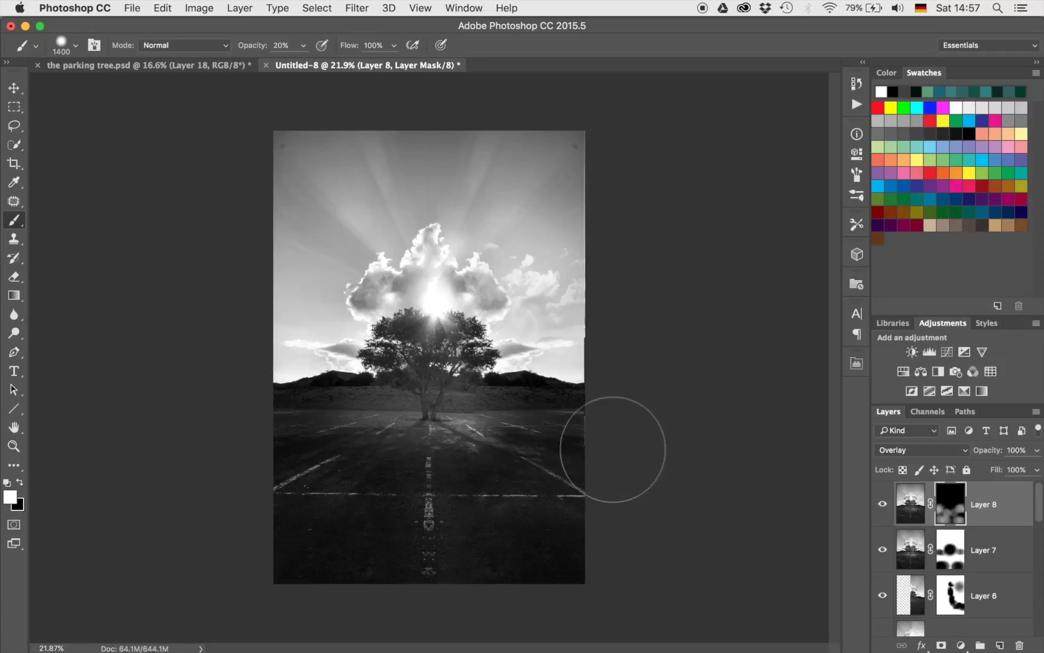
mouse_move(578, 574)
mouse_down()
mouse_move(564, 527)
mouse_move(492, 511)
mouse_move(468, 567)
mouse_move(373, 578)
mouse_move(397, 527)
mouse_move(423, 525)
mouse_move(307, 559)
mouse_move(280, 538)
mouse_move(375, 454)
mouse_move(268, 345)
mouse_up()
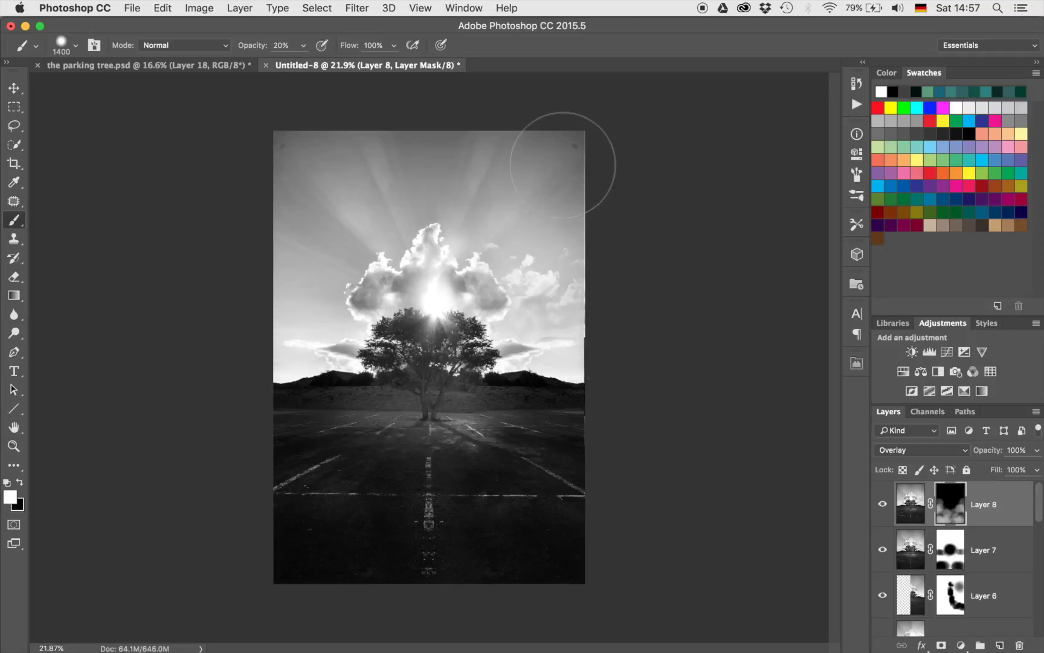
mouse_move(504, 148)
mouse_down()
mouse_move(423, 130)
mouse_move(339, 175)
mouse_move(296, 163)
mouse_move(293, 193)
mouse_up()
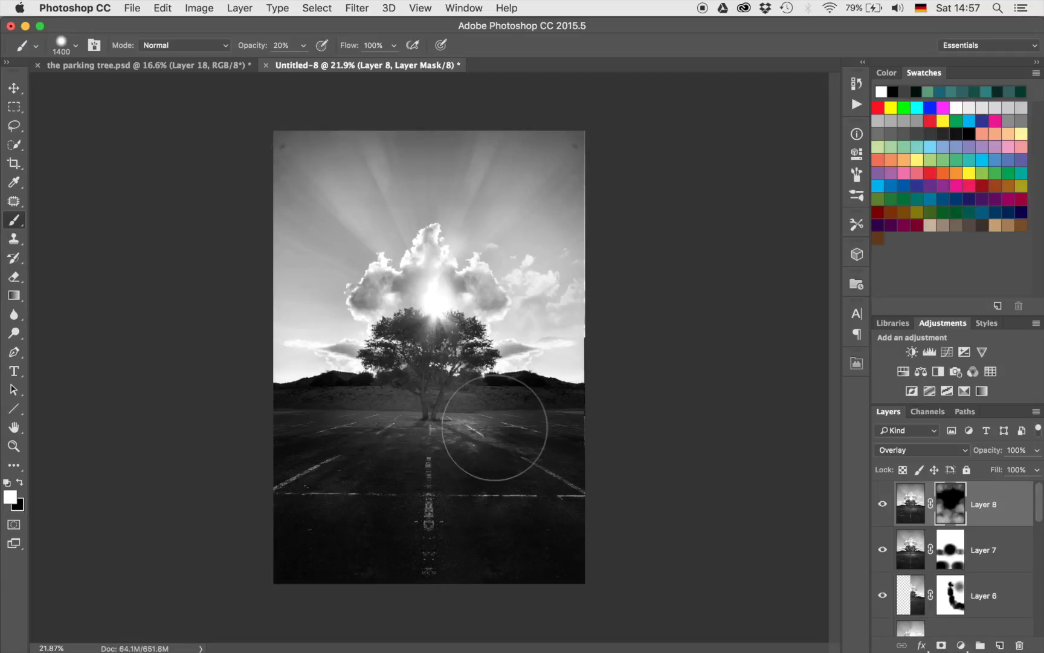
Add a Curves adjustment layer that raises input 116 to output 150, and invert its mask to black
click(947, 351)
drag(701, 292, 706, 276)
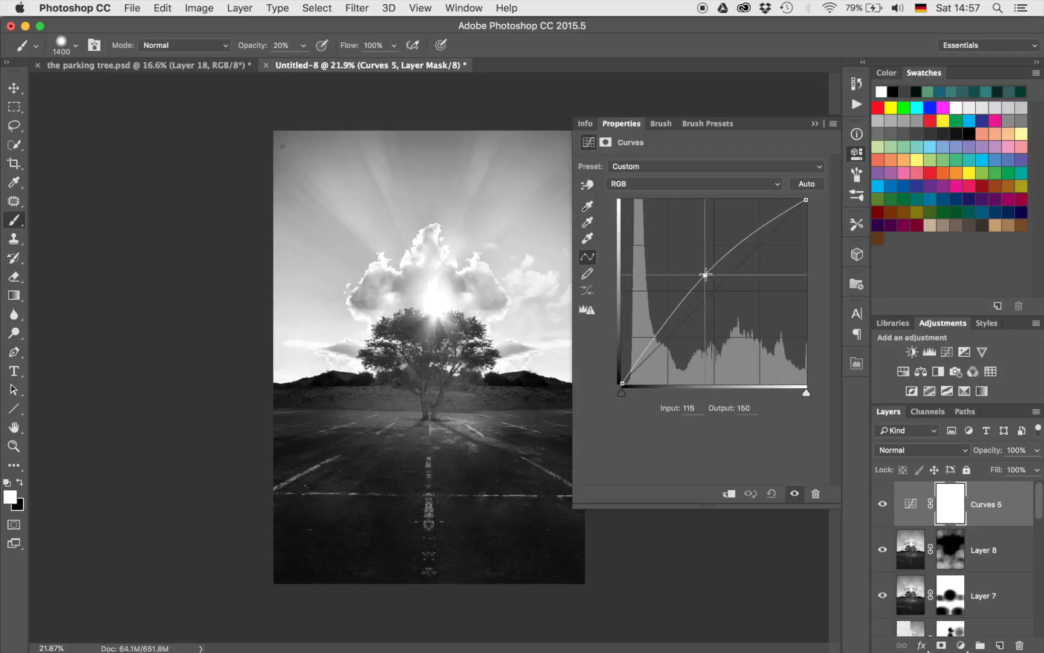
click(813, 124)
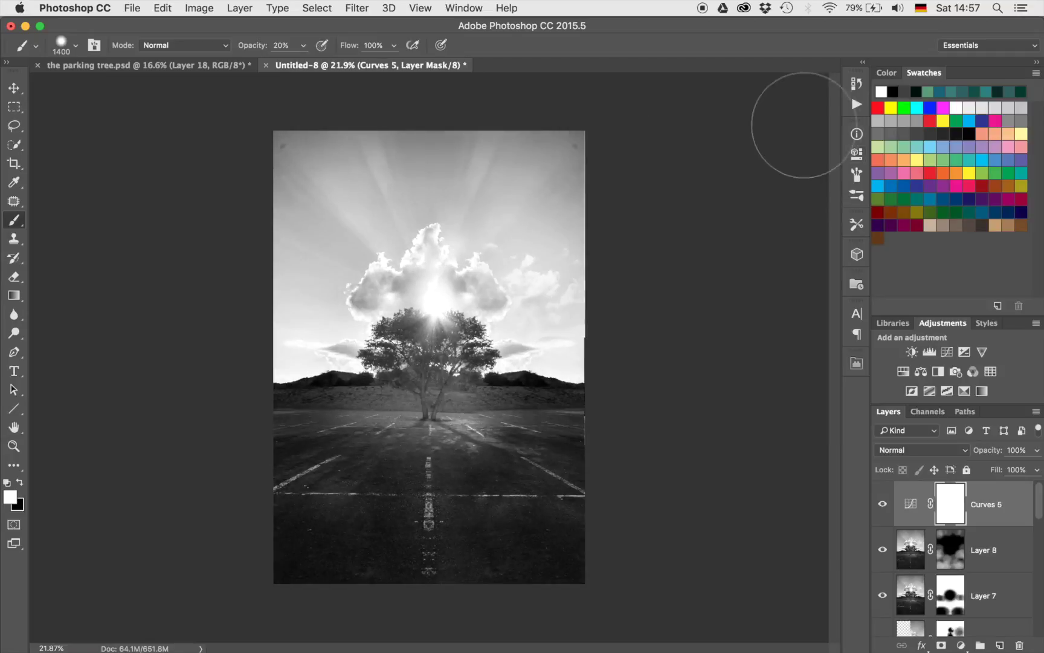
key(super+i)
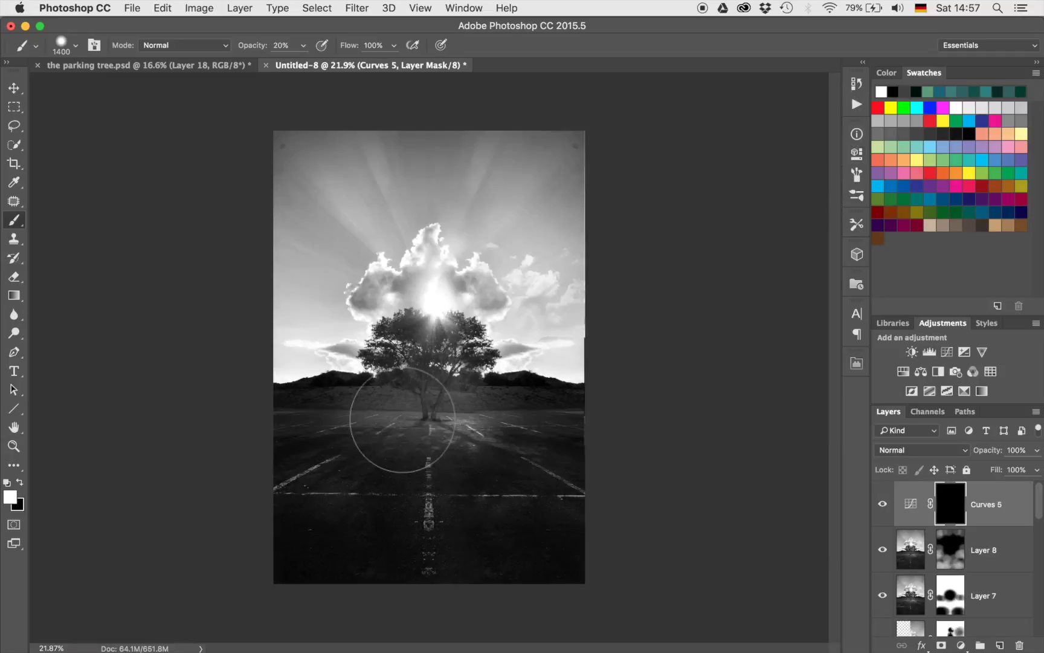
Paint white on the Curves 5 mask along both tree trunks with a 90 px brush at 30% opacity
scroll(402, 419, up, 5)
scroll(402, 419, down, 2)
key(bracketleft)
key(bracketleft)
key(bracketleft)
key(bracketleft)
key(bracketleft)
key(bracketleft)
key(bracketleft)
key(bracketleft)
key(bracketleft)
key(bracketleft)
key(bracketleft)
key(bracketleft)
key(bracketleft)
key(bracketleft)
key(bracketleft)
key(bracketleft)
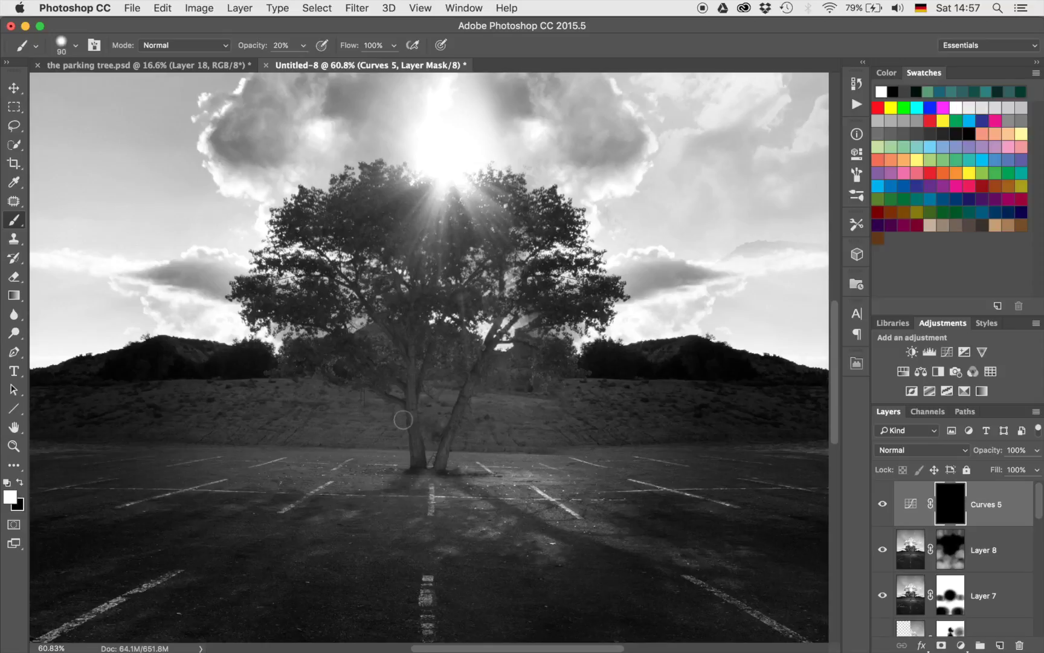
key(3)
drag(420, 453, 406, 332)
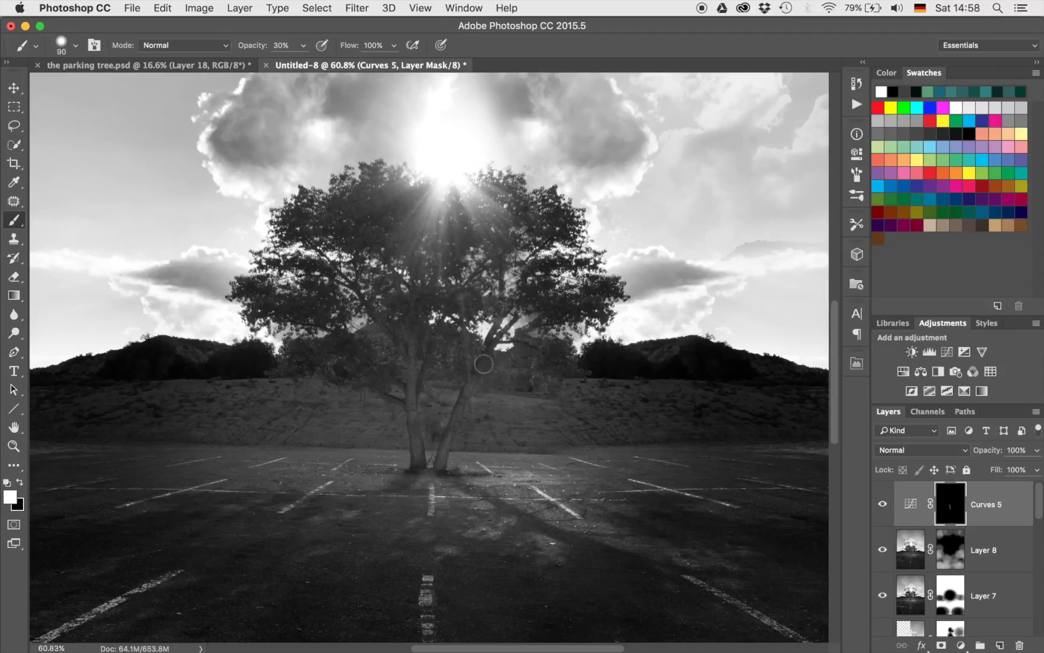
key(x)
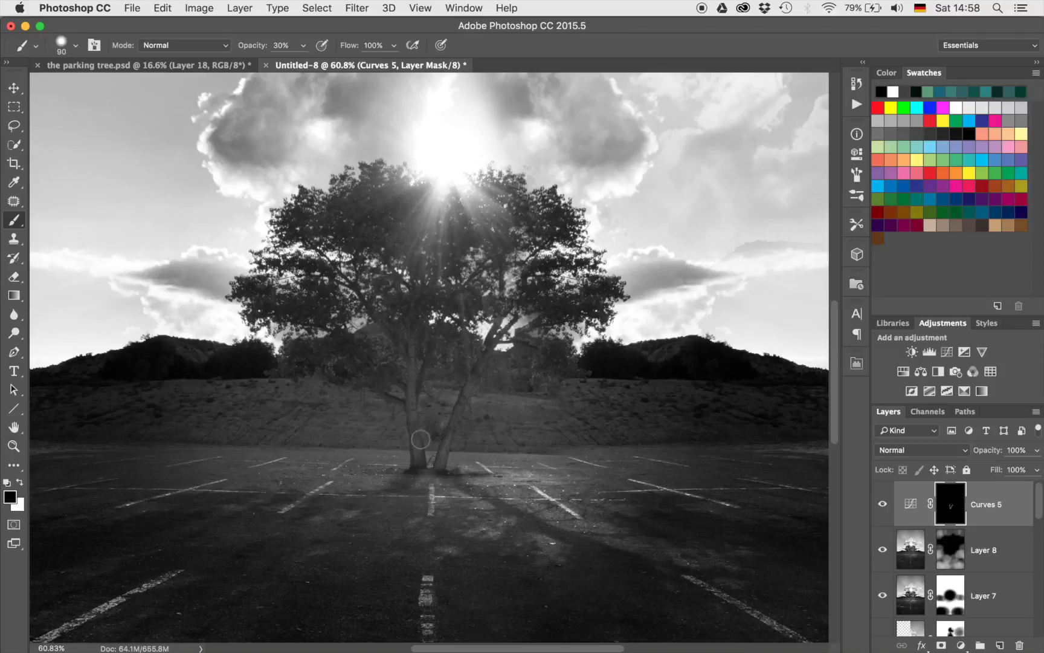
Paint white on the Curves 5 mask over the lower tree crown and the ground around the trunks with a 500 px brush at 30% opacity
key(x)
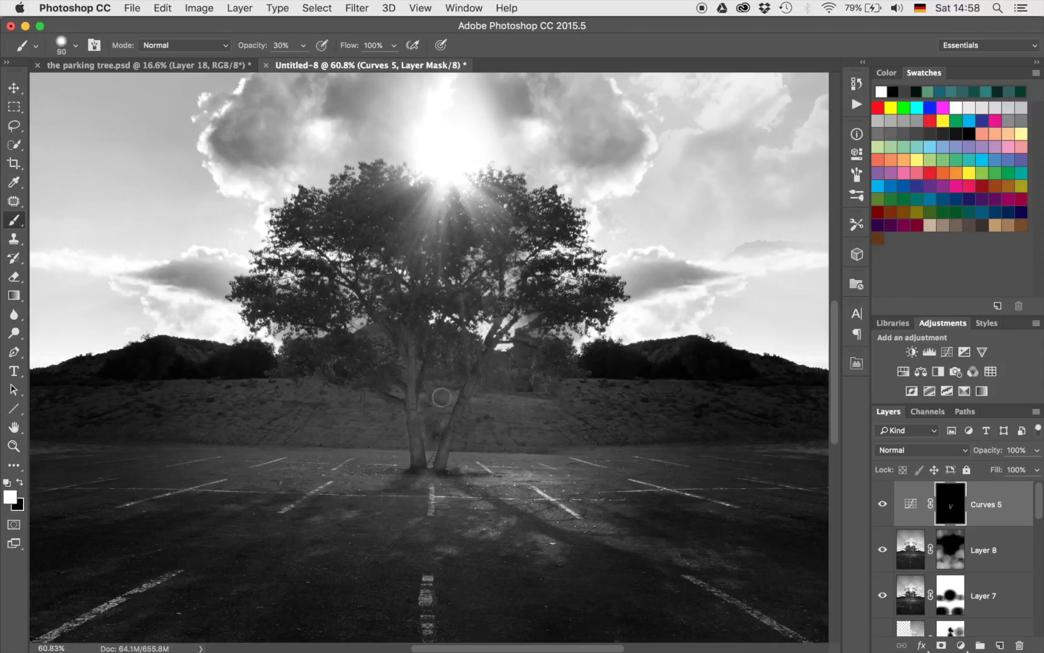
key(bracketright)
key(bracketright)
key(bracketright)
key(bracketright)
key(bracketright)
key(bracketright)
key(bracketright)
key(bracketright)
key(bracketright)
mouse_move(449, 335)
mouse_down()
mouse_move(356, 341)
mouse_move(347, 259)
mouse_move(388, 245)
mouse_move(420, 296)
mouse_move(520, 278)
mouse_move(545, 295)
mouse_move(517, 350)
mouse_move(415, 438)
mouse_move(403, 462)
mouse_move(389, 453)
mouse_move(447, 492)
mouse_move(460, 479)
mouse_move(310, 438)
mouse_move(571, 440)
mouse_move(709, 465)
mouse_up()
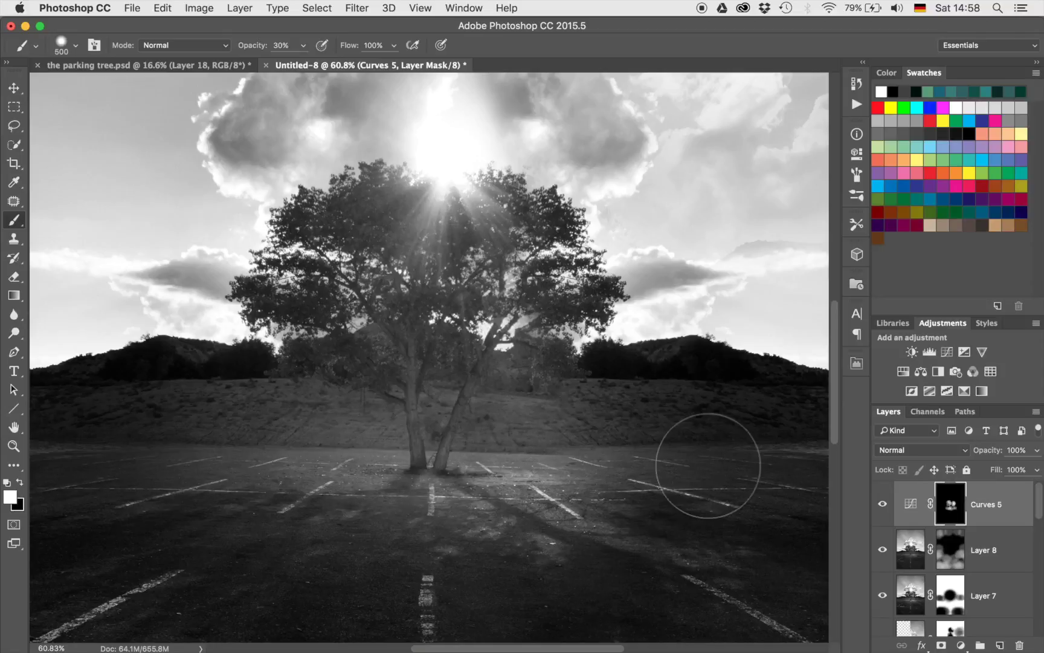
key(super+0)
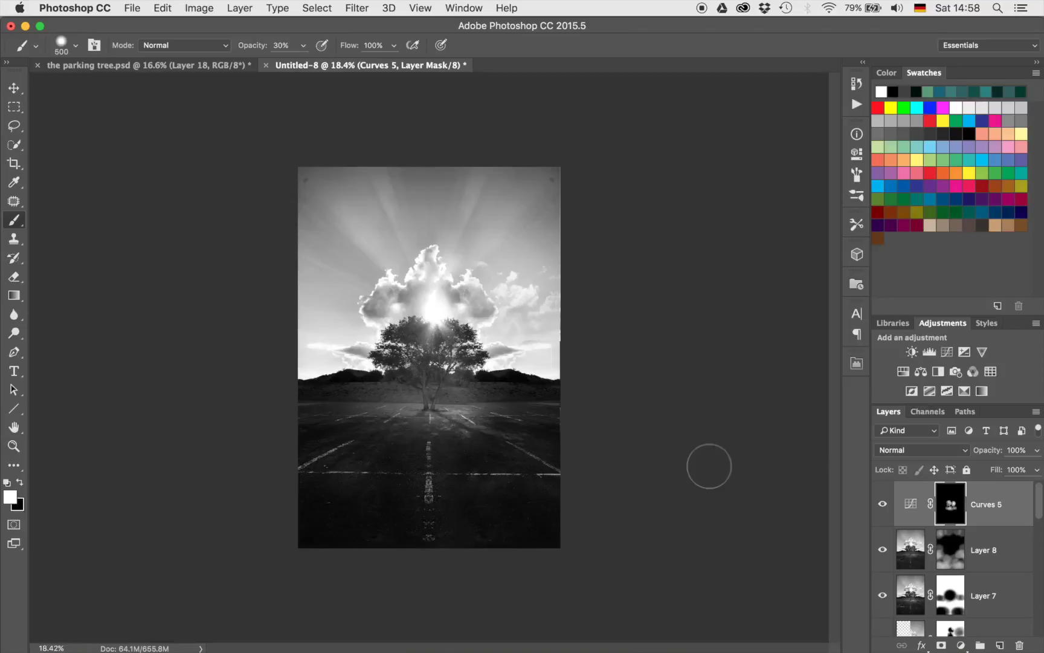
scroll(708, 466, down, 1)
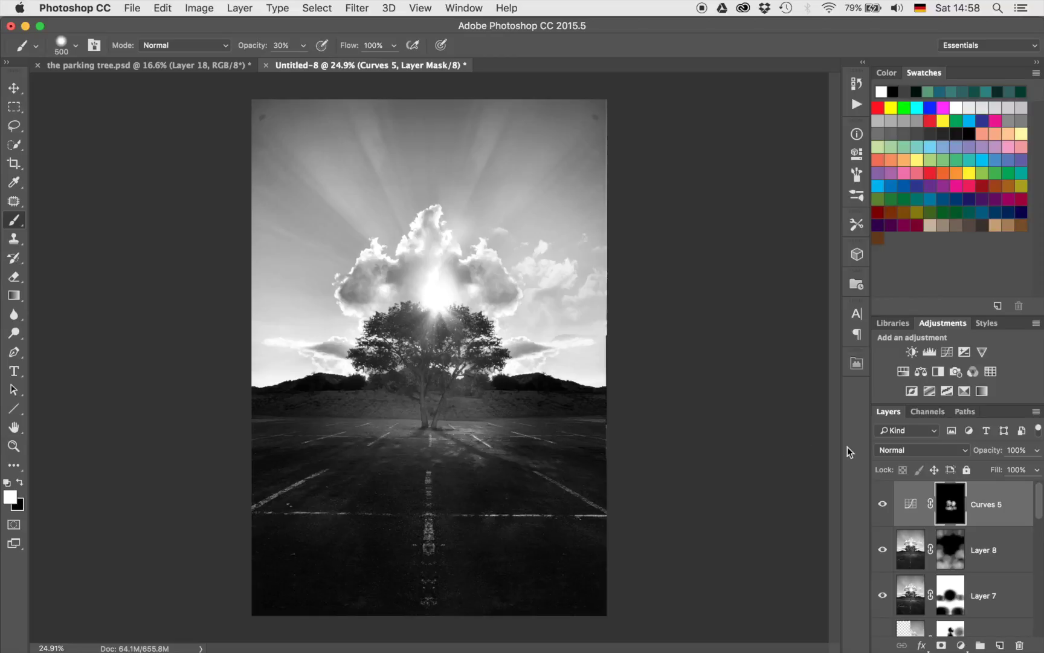
Add a Levels adjustment layer with the midtone value at 0.68 and the white input level at about 150
click(930, 352)
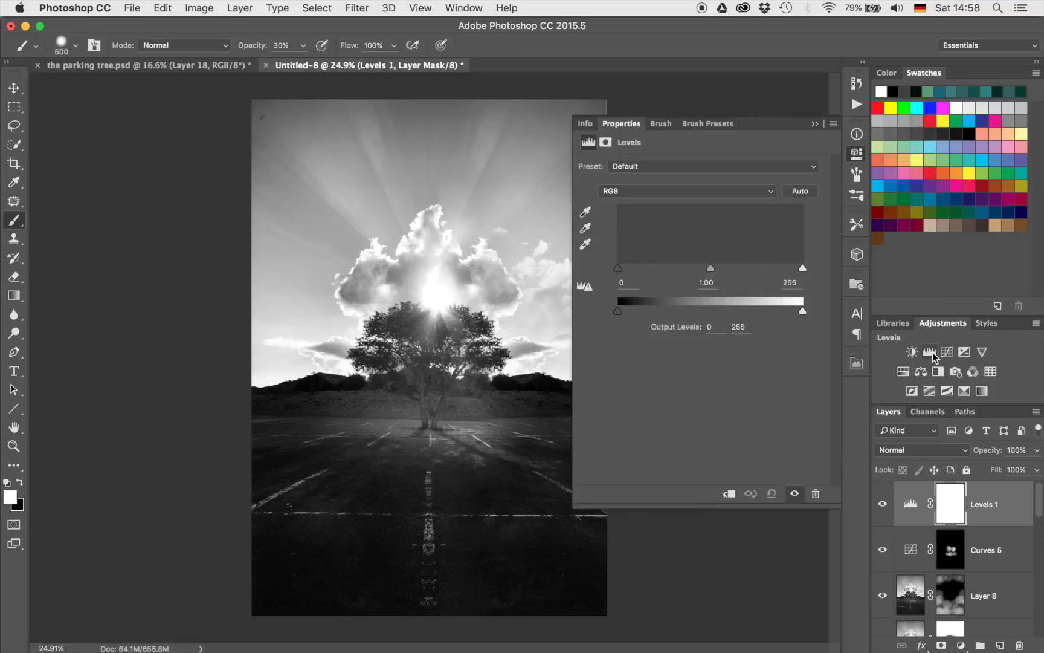
mouse_move(710, 268)
mouse_down()
mouse_move(691, 270)
mouse_move(728, 272)
mouse_up()
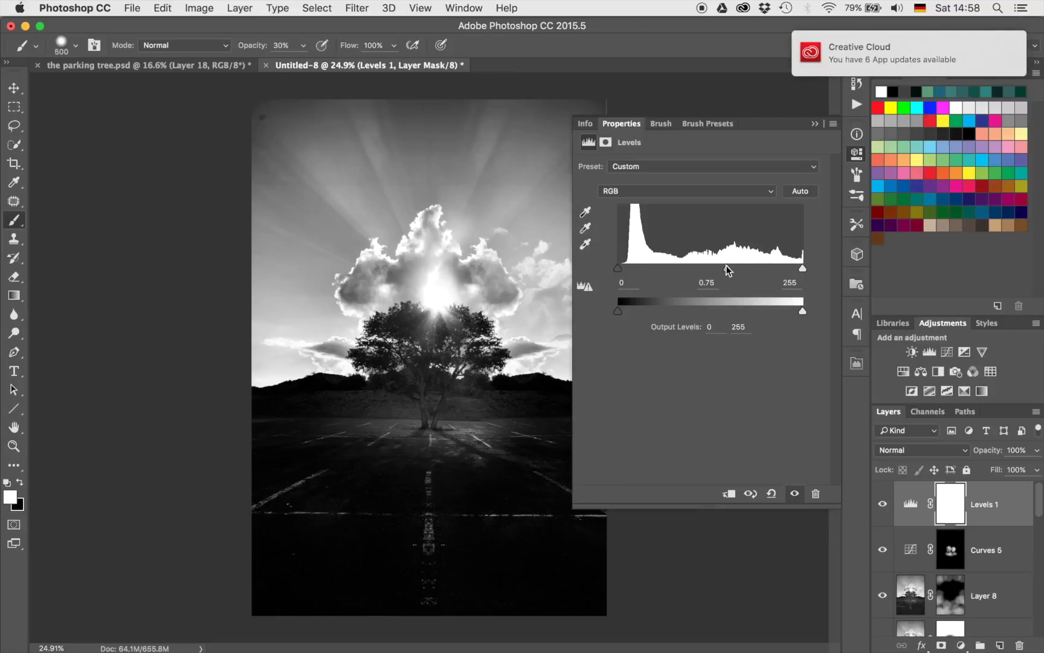
drag(805, 267, 727, 270)
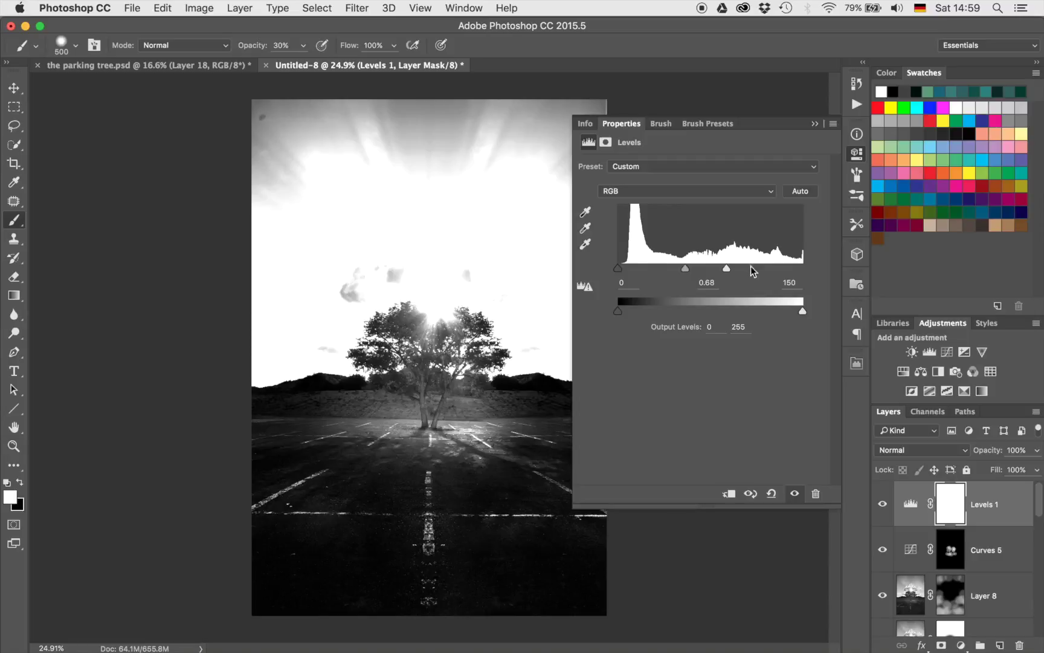
mouse_move(618, 268)
mouse_down()
mouse_move(634, 271)
mouse_move(599, 275)
mouse_up()
drag(726, 269, 723, 269)
click(814, 123)
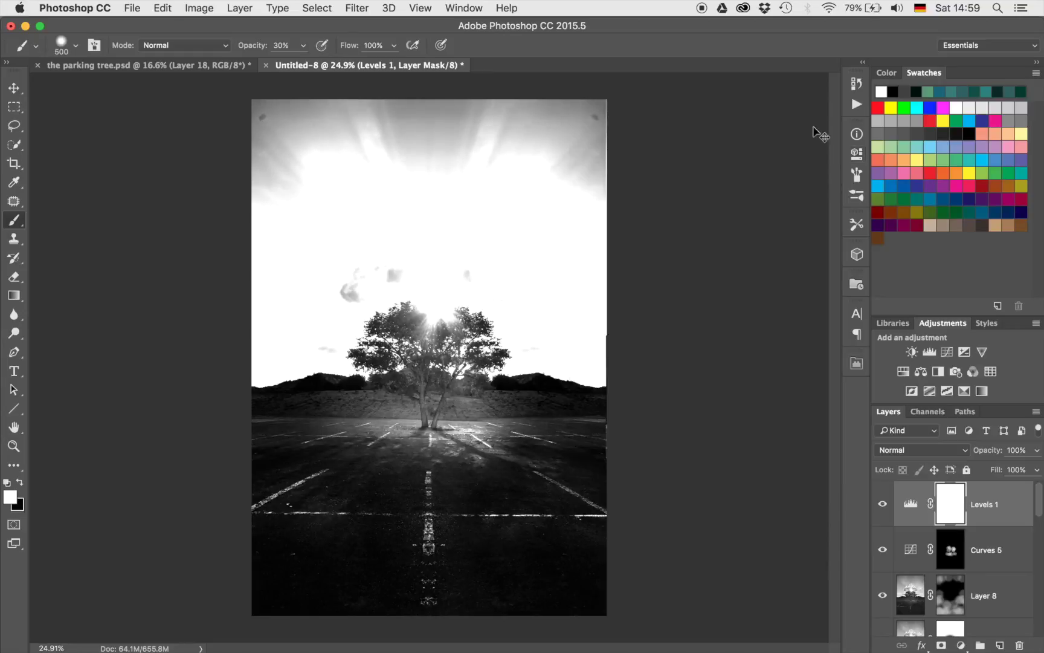
Invert the Levels 1 mask to black and paint white over the foreground parking lines with a 600 px brush at 30% opacity
key(super+i)
key(bracketright)
mouse_move(398, 544)
mouse_down()
mouse_move(430, 571)
mouse_move(434, 595)
mouse_move(429, 526)
mouse_move(269, 511)
mouse_move(471, 491)
mouse_move(589, 508)
mouse_up()
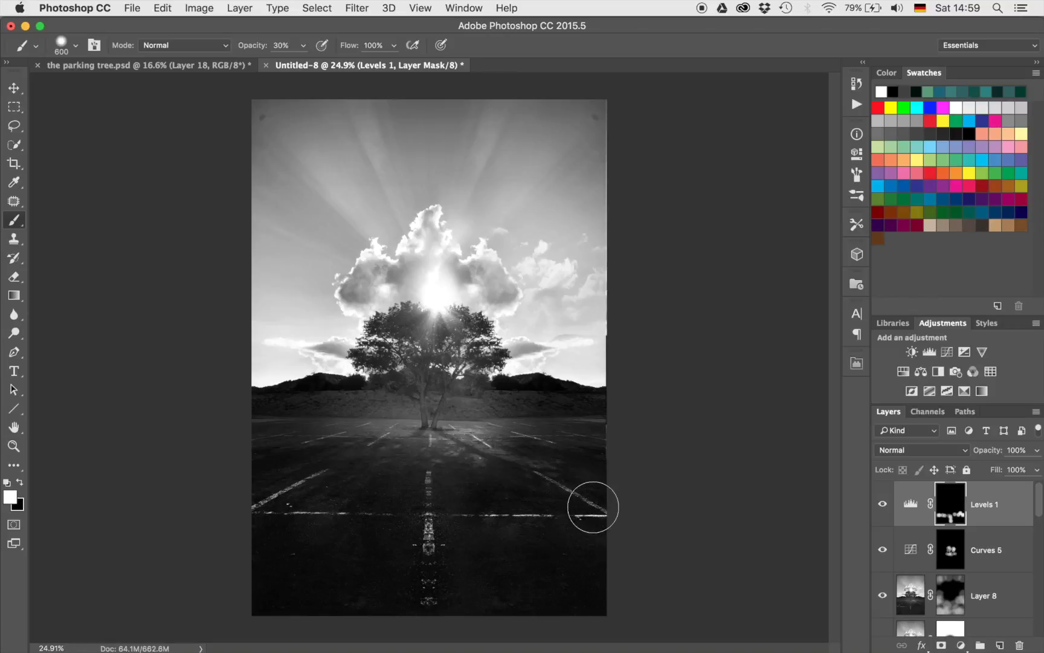
mouse_move(431, 595)
mouse_down()
mouse_move(428, 482)
mouse_move(428, 507)
mouse_up()
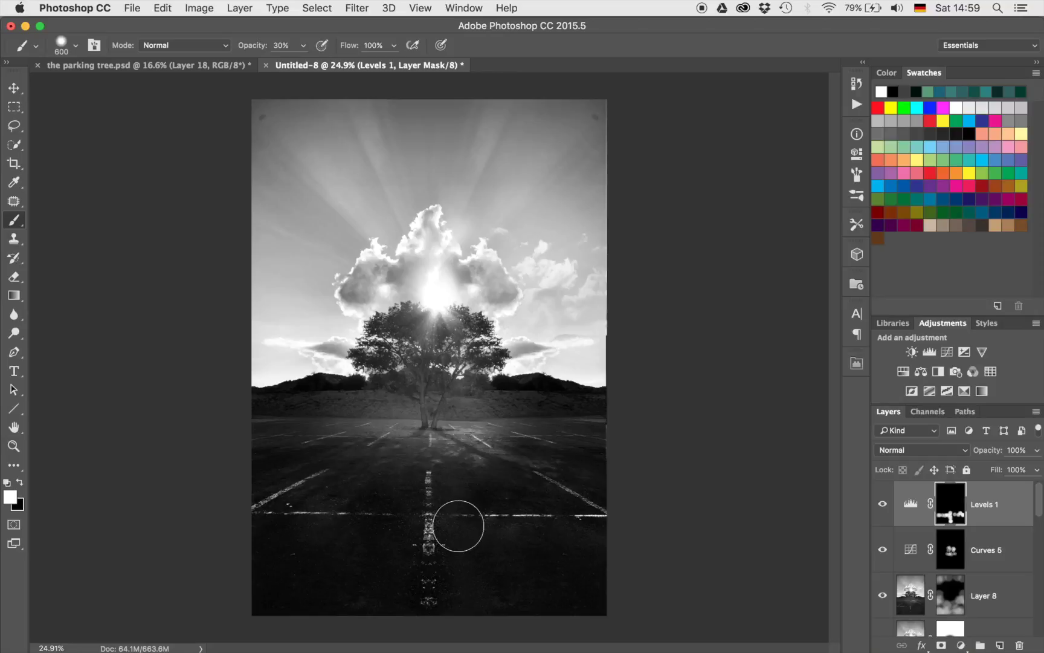
Reduce the brush size to 175 px for close-up work on the foreground's centre line
scroll(459, 526, up, 3)
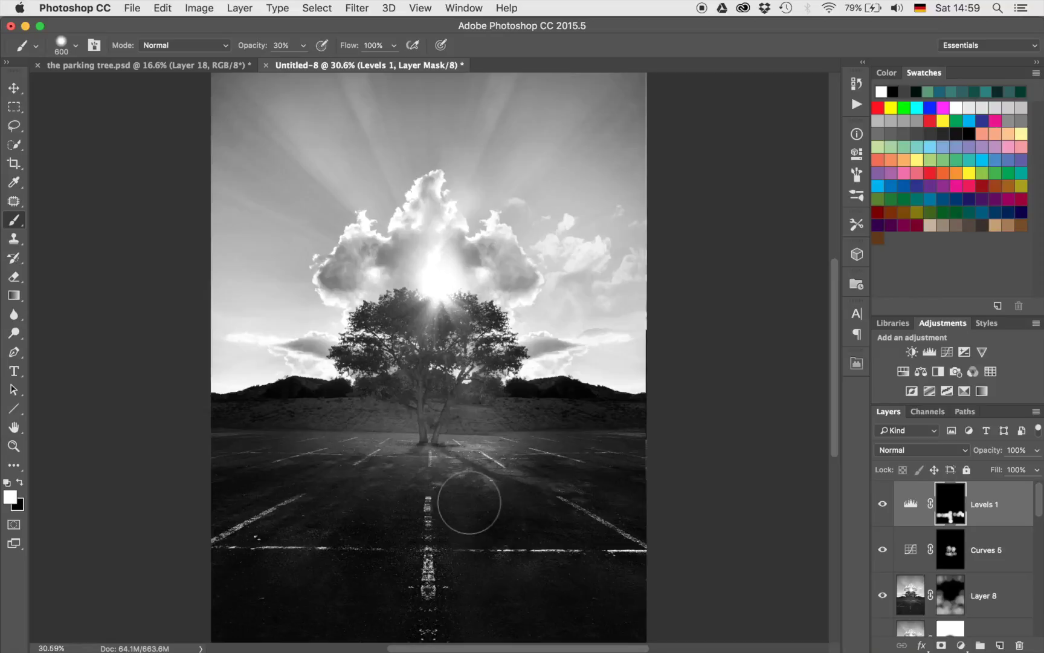
scroll(466, 544, up, 3)
scroll(466, 503, down, 10)
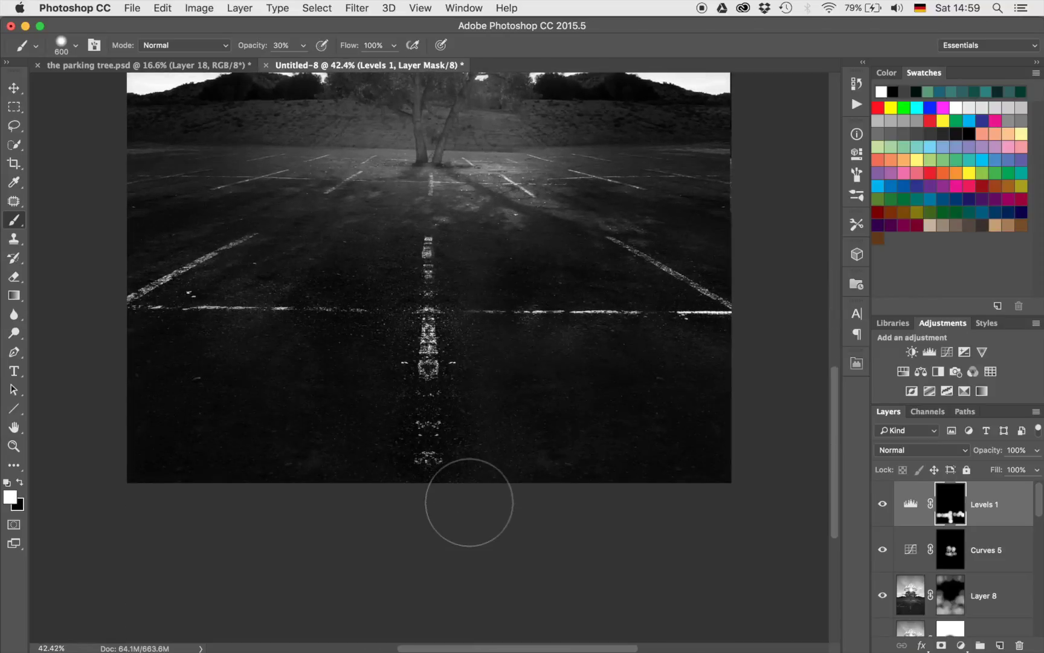
key(bracketleft)
key(bracketleft)
key(bracketleft)
key(bracketleft)
key(bracketleft)
key(bracketleft)
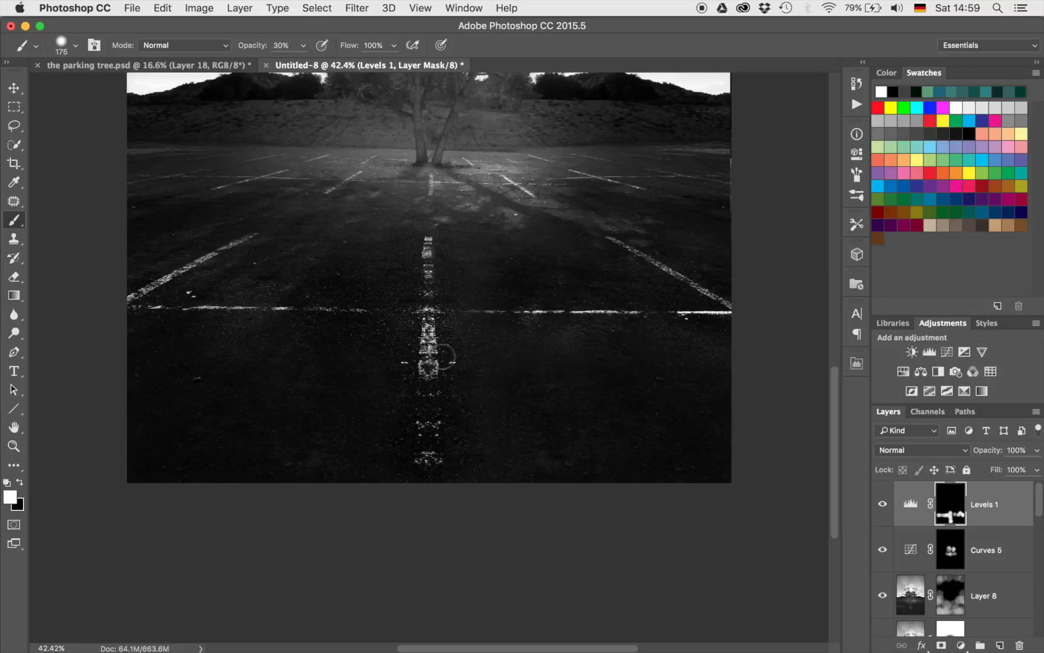
scroll(448, 324, up, 2)
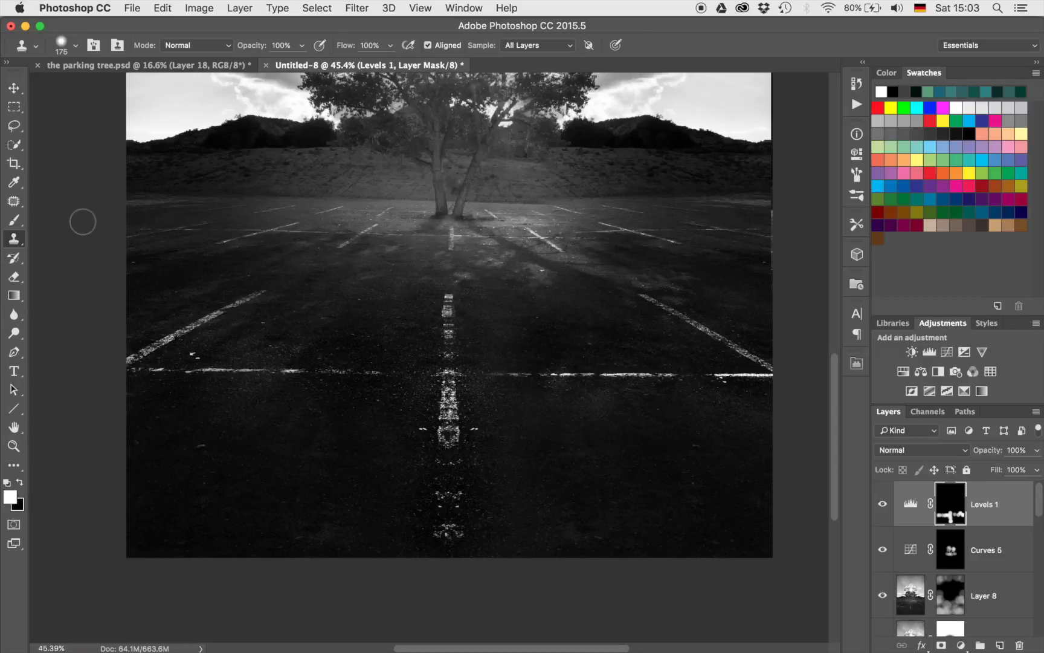
scroll(82, 221, up, 8)
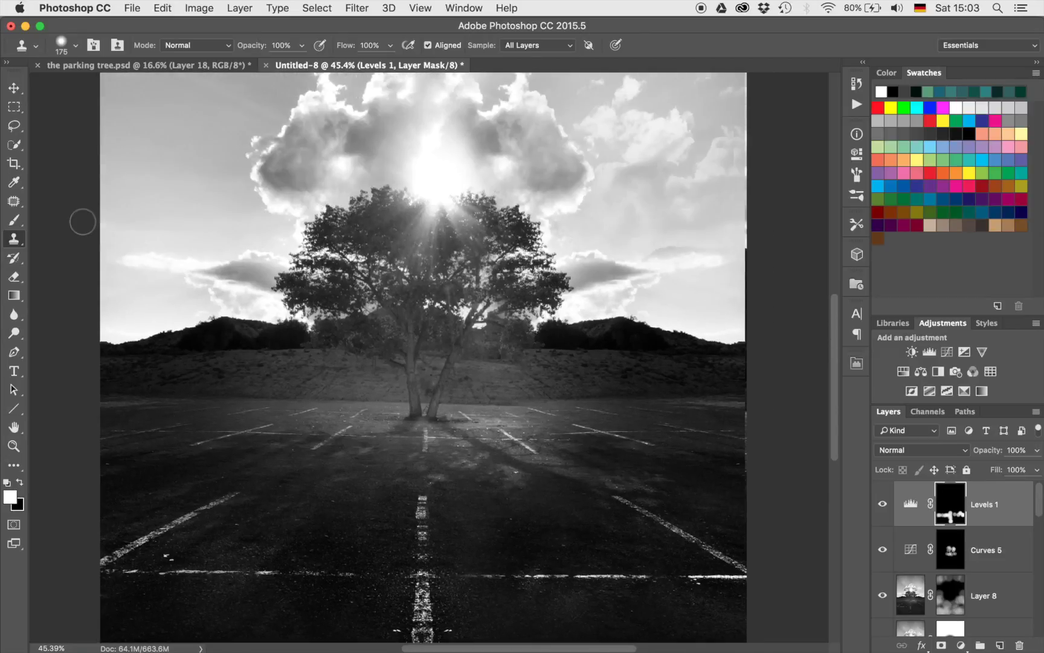
scroll(83, 222, up, 3)
scroll(82, 222, down, 3)
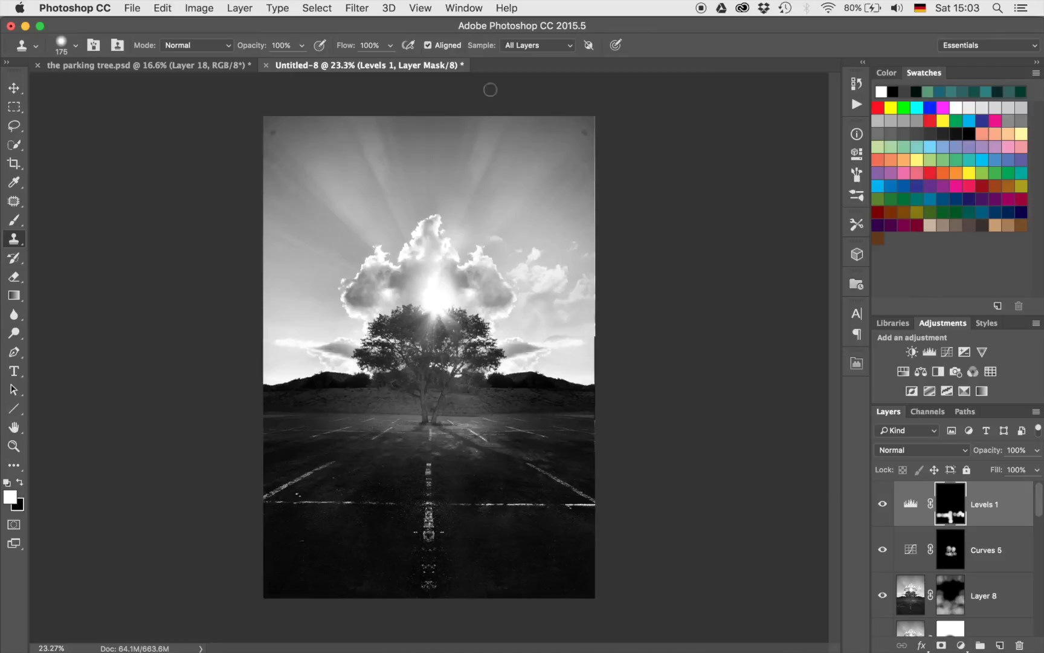
Add a Curves adjustment layer with a point at input 154 and output 86, and invert its mask to black
click(947, 352)
drag(715, 292, 733, 320)
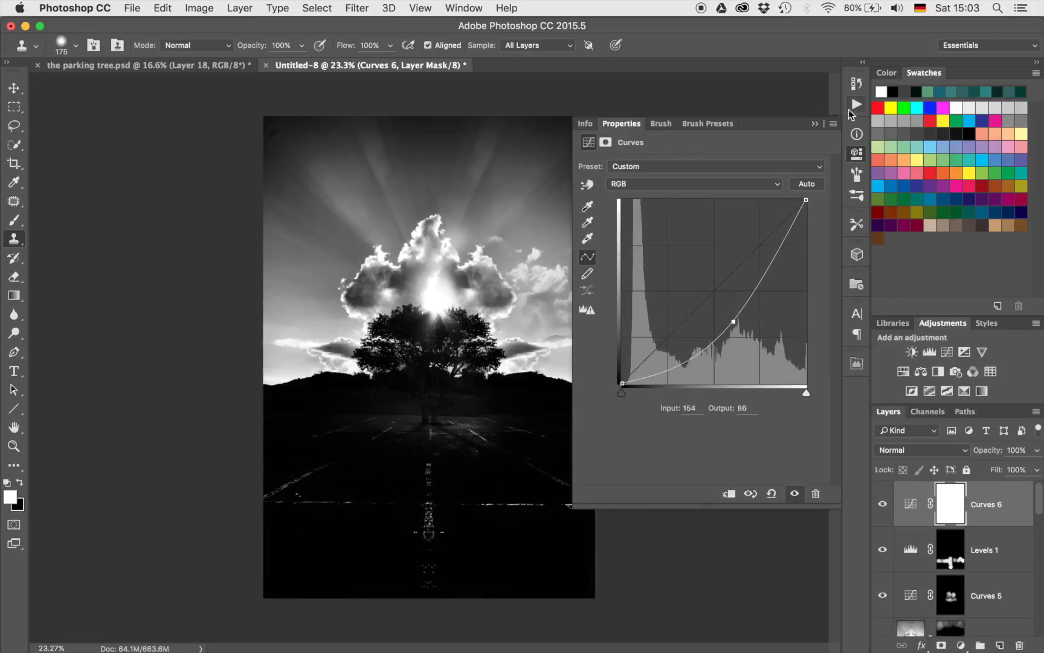
click(815, 123)
key(super+i)
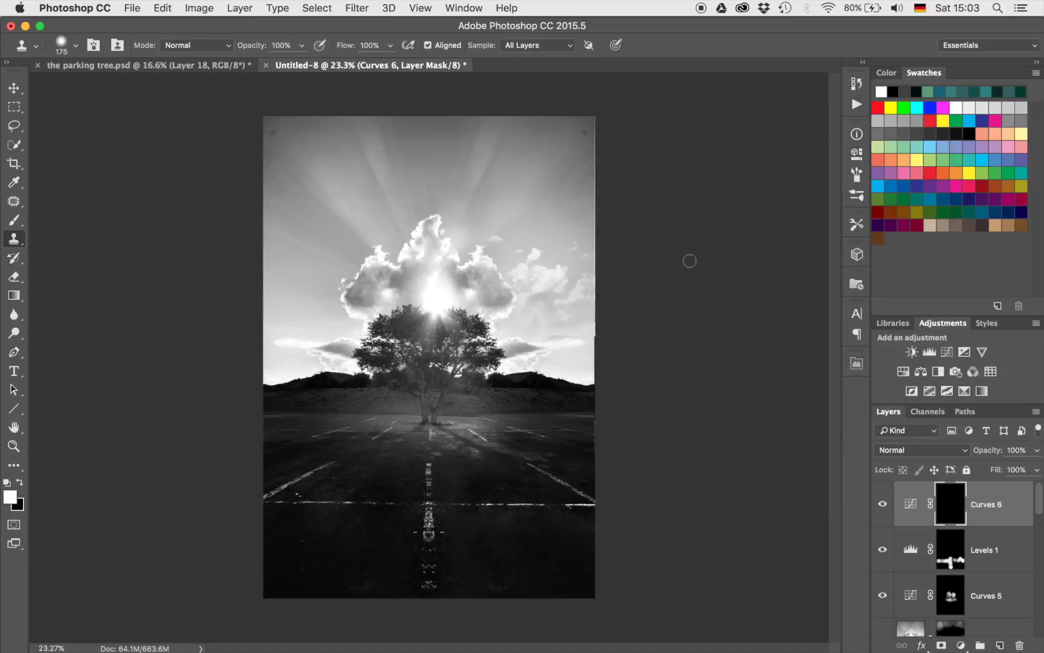
Paint white on the Curves 6 mask across the upper sky with a soft brush of about 1400 px at 20% opacity
key(b)
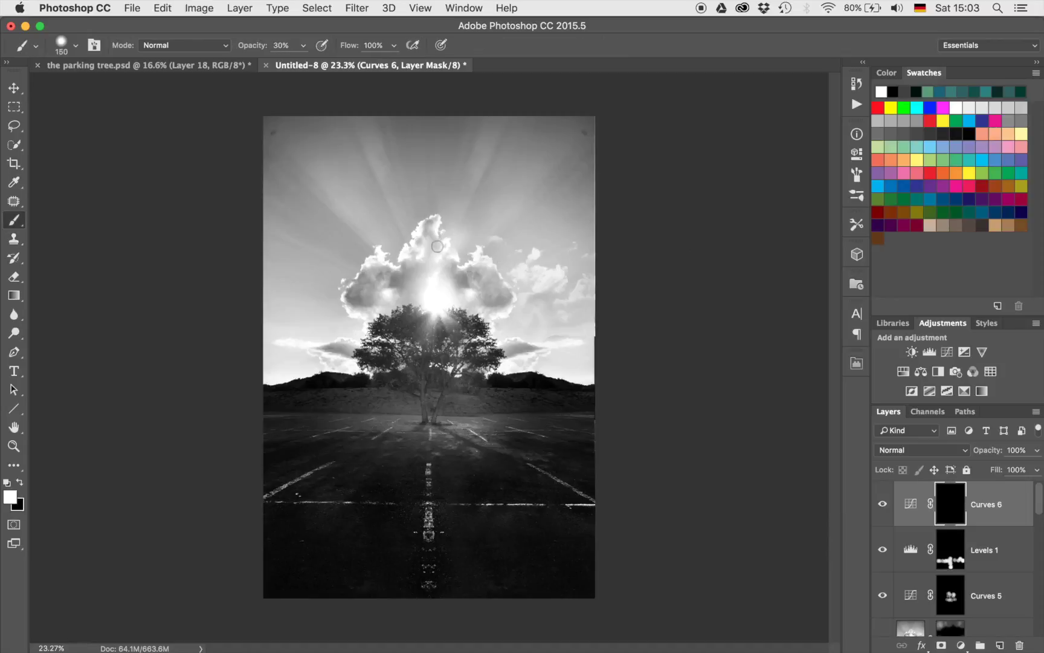
key(bracketright)
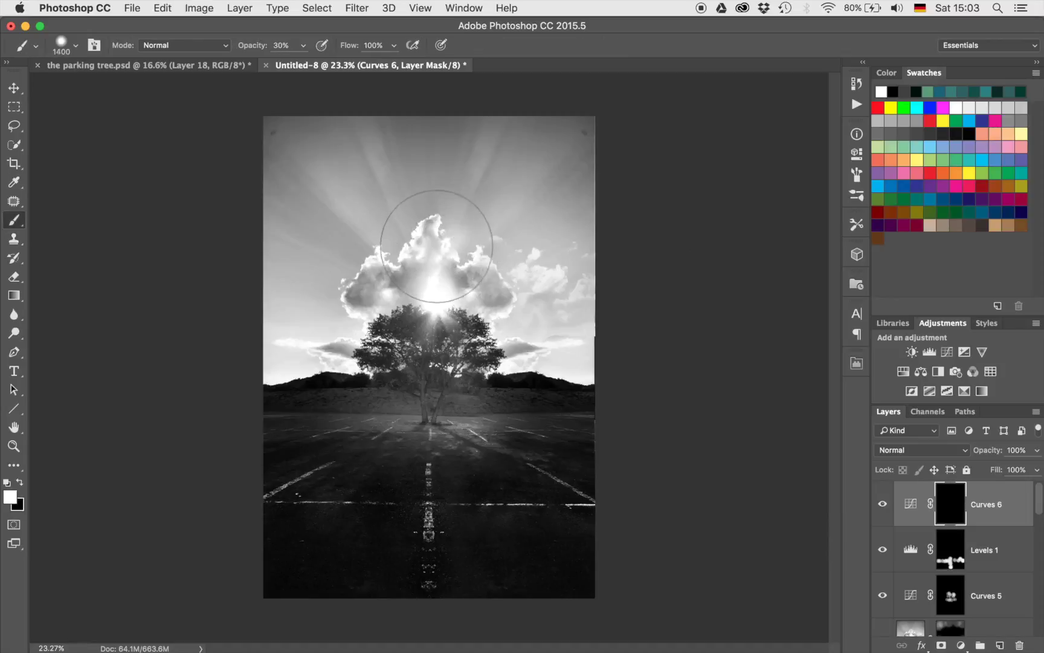
key(2)
mouse_move(278, 136)
mouse_down()
mouse_move(342, 124)
mouse_move(372, 86)
mouse_move(427, 124)
mouse_move(572, 144)
mouse_move(611, 178)
mouse_move(510, 112)
mouse_move(336, 122)
mouse_move(291, 150)
mouse_move(275, 192)
mouse_move(393, 134)
mouse_move(373, 185)
mouse_move(511, 134)
mouse_move(516, 171)
mouse_move(590, 191)
mouse_move(516, 134)
mouse_move(393, 111)
mouse_move(300, 148)
mouse_move(262, 198)
mouse_move(411, 150)
mouse_move(533, 128)
mouse_move(596, 169)
mouse_move(631, 215)
mouse_move(307, 191)
mouse_move(256, 204)
mouse_move(584, 188)
mouse_move(513, 226)
mouse_move(470, 284)
mouse_up()
Paint white on the Curves 6 mask over the central clouds and the sky at the right with the brush reduced to 600 px
key(bracketleft)
key(bracketleft)
key(bracketleft)
key(bracketleft)
key(bracketleft)
key(bracketleft)
key(bracketleft)
key(bracketleft)
key(bracketleft)
key(bracketleft)
key(bracketleft)
key(bracketleft)
key(bracketleft)
key(bracketleft)
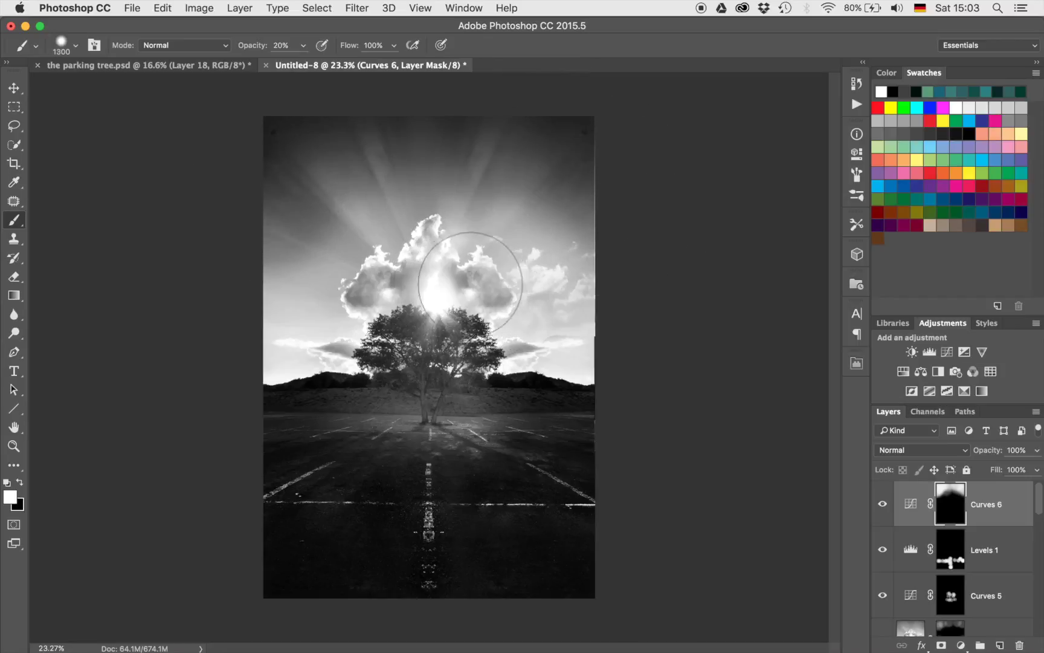
mouse_move(471, 284)
mouse_down()
mouse_move(421, 264)
mouse_move(371, 293)
mouse_move(379, 281)
mouse_move(551, 277)
mouse_move(429, 244)
mouse_up()
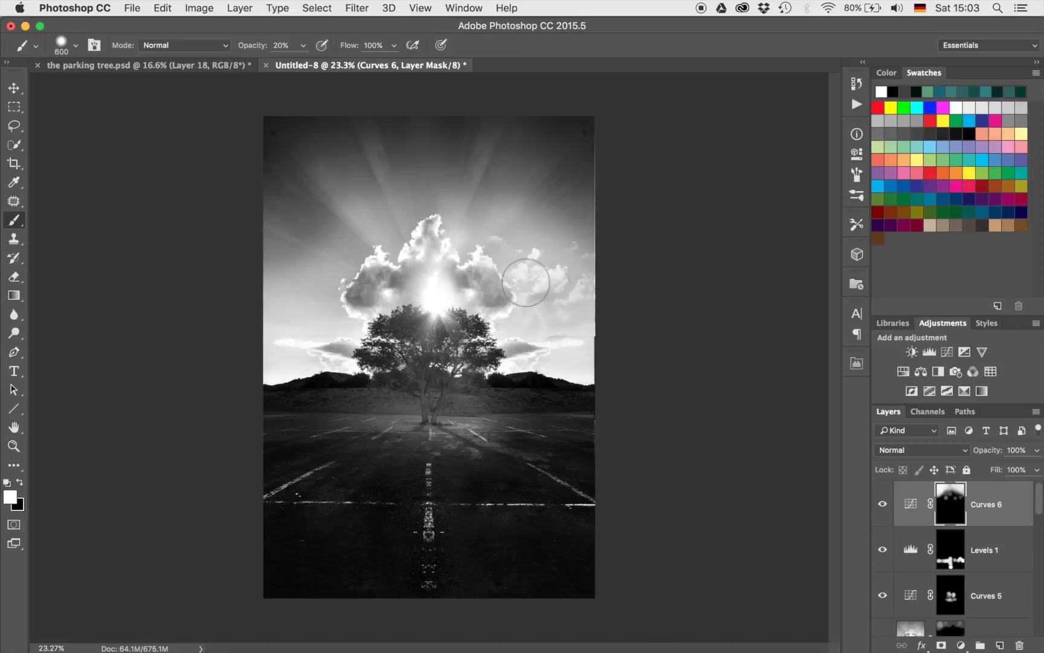
drag(577, 329, 538, 346)
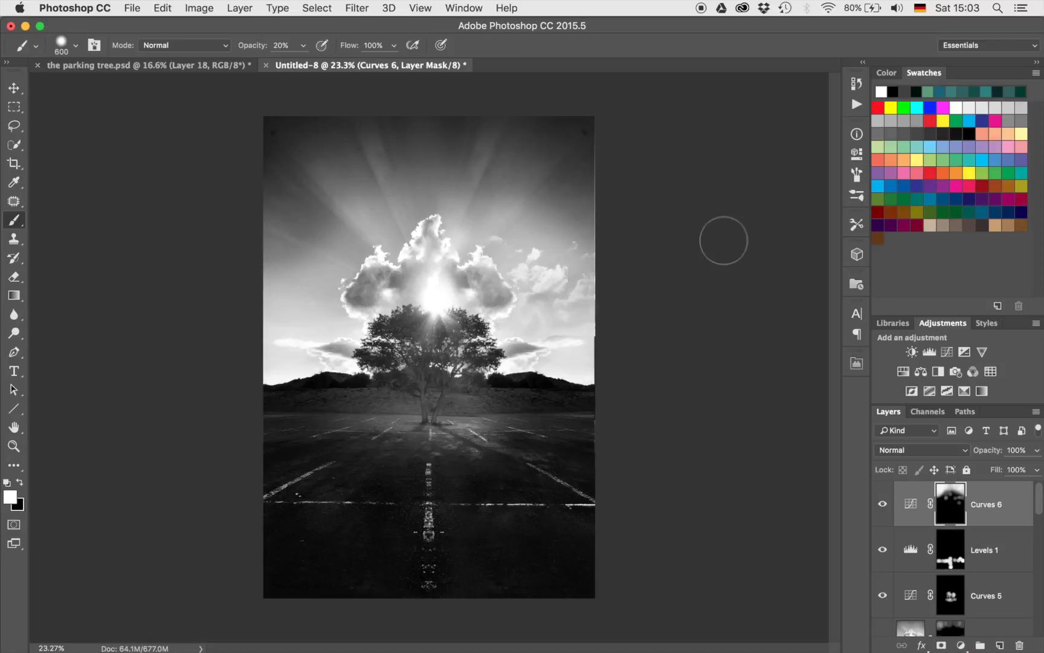
scroll(723, 240, down, 4)
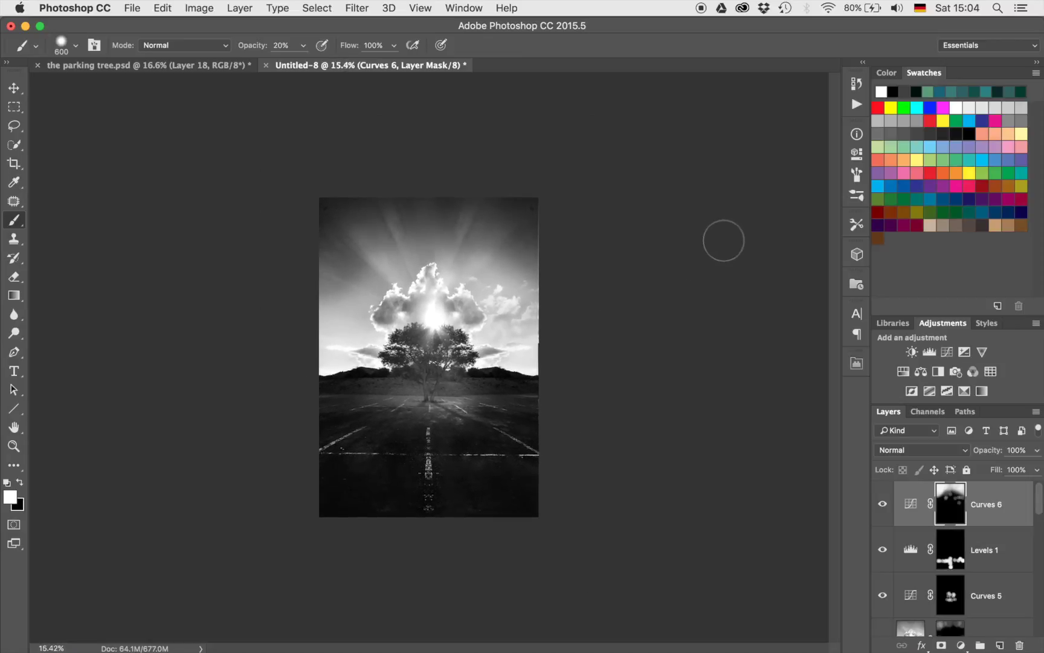
scroll(724, 241, up, 1)
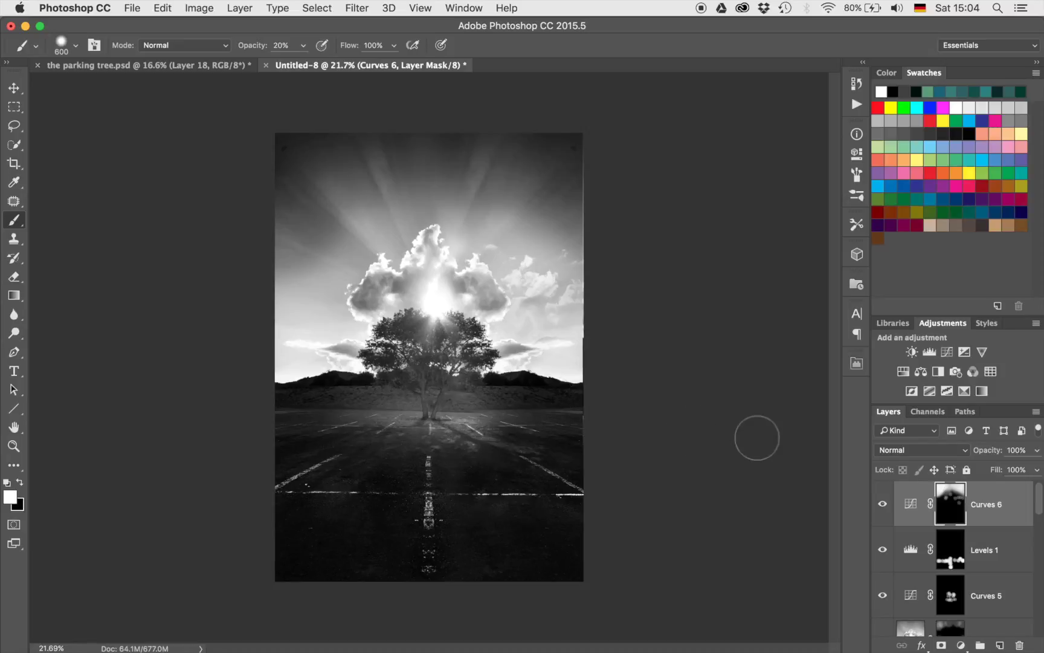
Add another Curves adjustment layer with the midtones pulled down to darken the image, and invert its mask to black
click(947, 352)
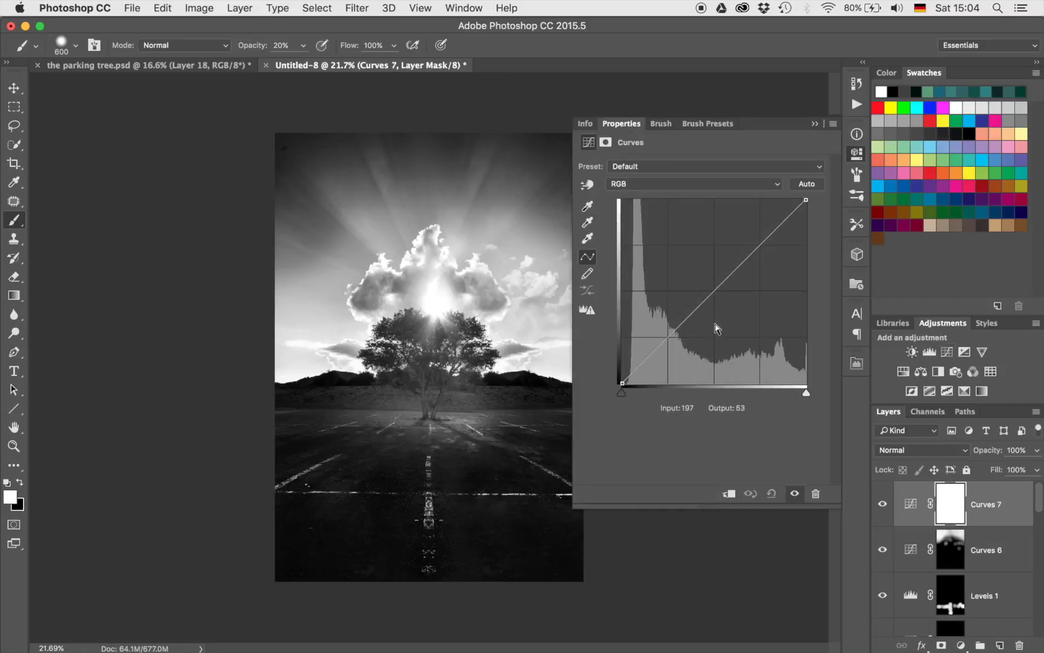
drag(719, 289, 725, 300)
click(815, 123)
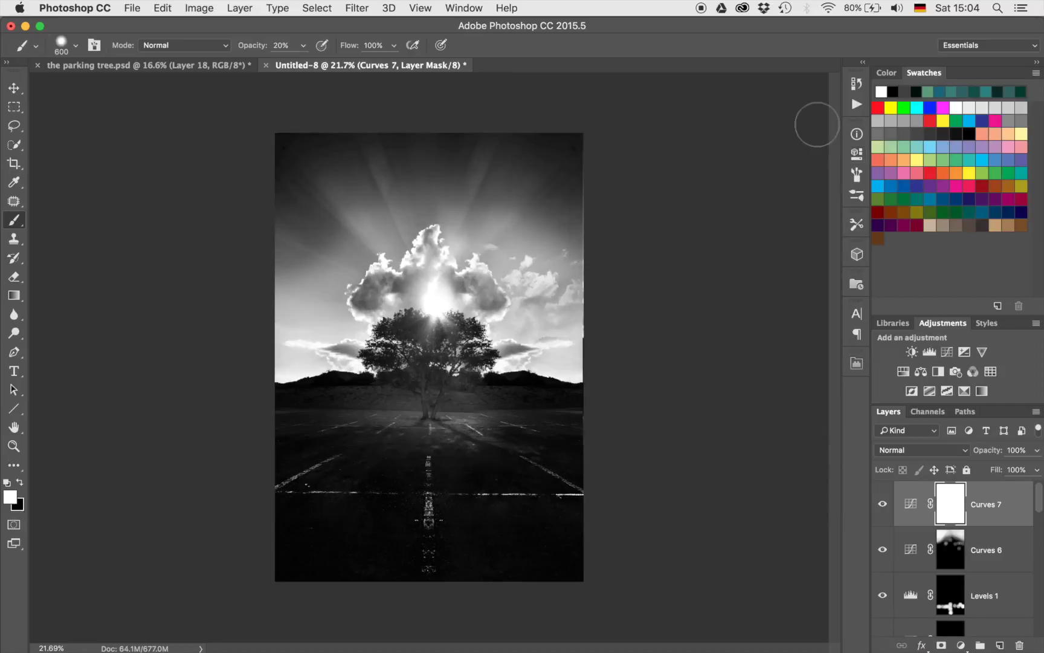
key(super+i)
Paint white on the Curves 7 mask over the parking lot's left and right edges with an 1100 px brush at 30% opacity
key(bracketright)
key(bracketright)
key(bracketright)
key(bracketright)
key(bracketright)
key(3)
click(572, 433)
click(532, 423)
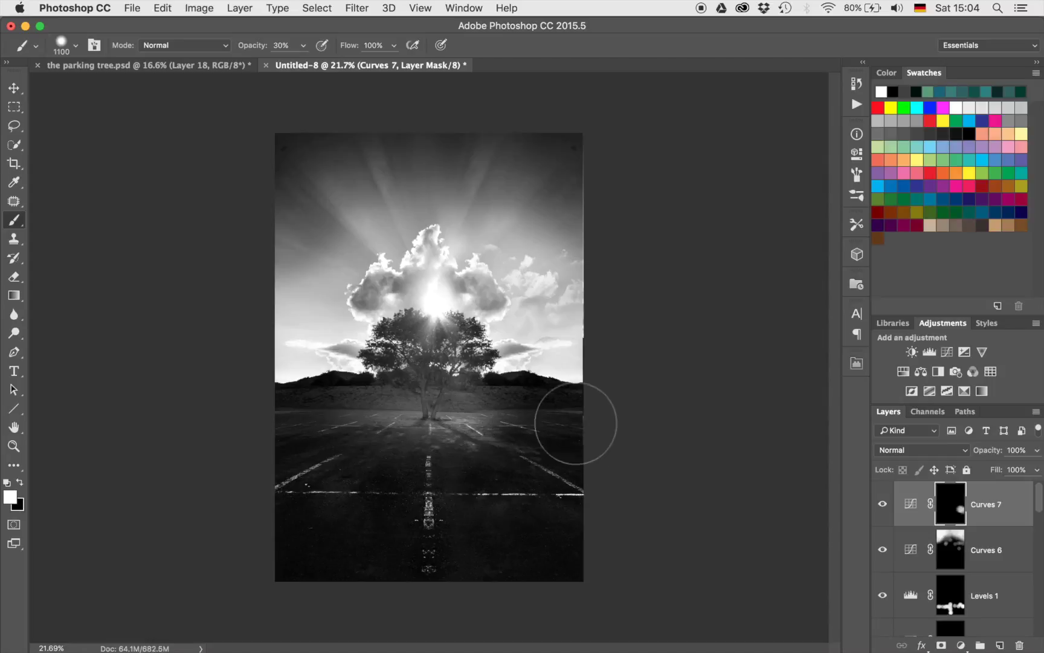
click(302, 426)
click(280, 428)
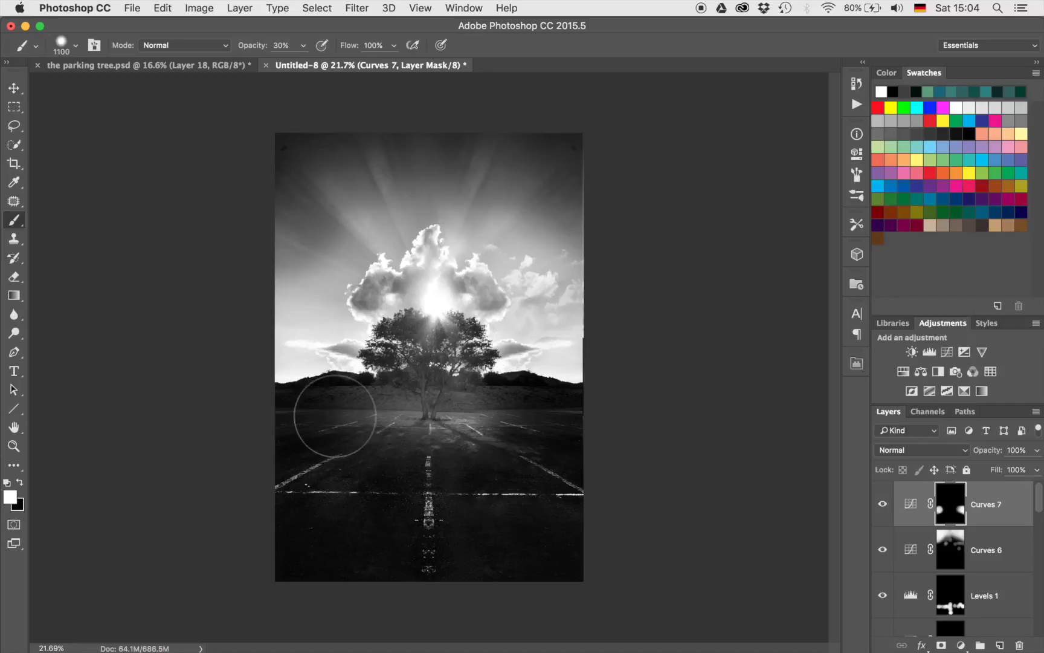
Extend the Curves 7 mask painting across the ground towards the tree, reducing the brush to 400 px
key(bracketleft)
key(bracketleft)
key(bracketleft)
key(bracketleft)
key(bracketleft)
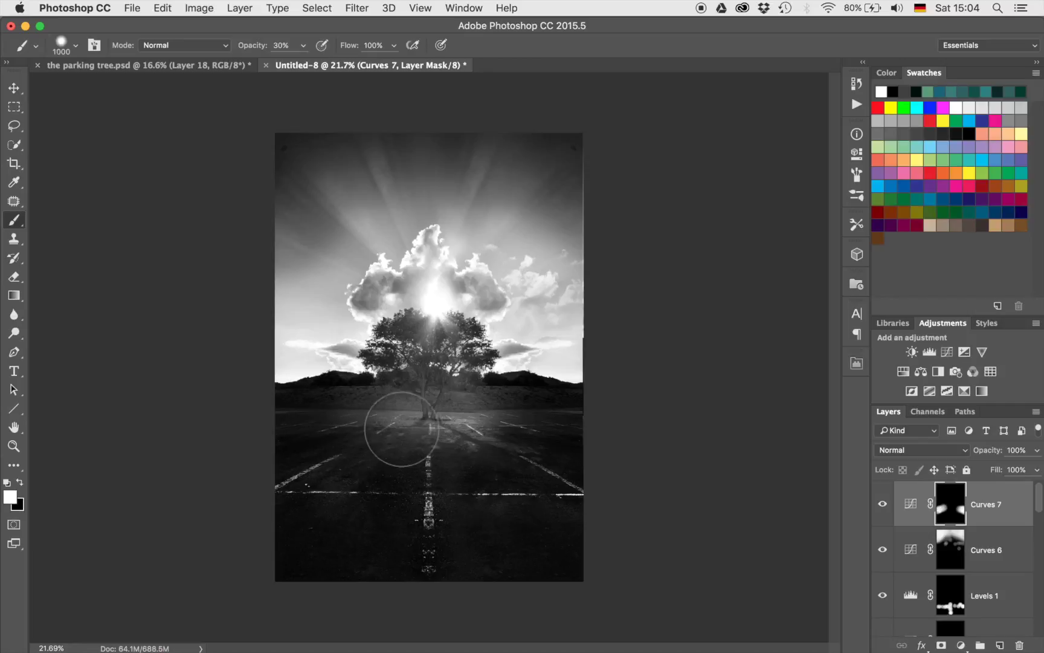
key(bracketleft)
key(bracketleft)
key(bracketleft)
key(bracketright)
key(bracketright)
key(bracketright)
key(bracketleft)
key(bracketleft)
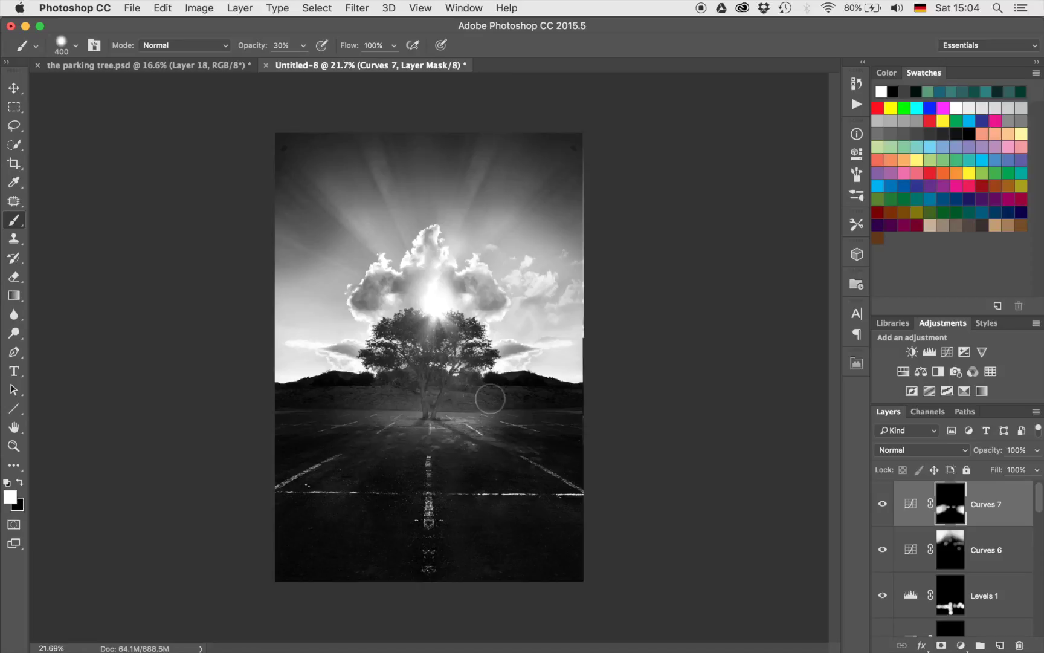
Refine the Curves 7 mask on the hillside around the tree trunks with a 100 px brush
scroll(510, 398, up, 5)
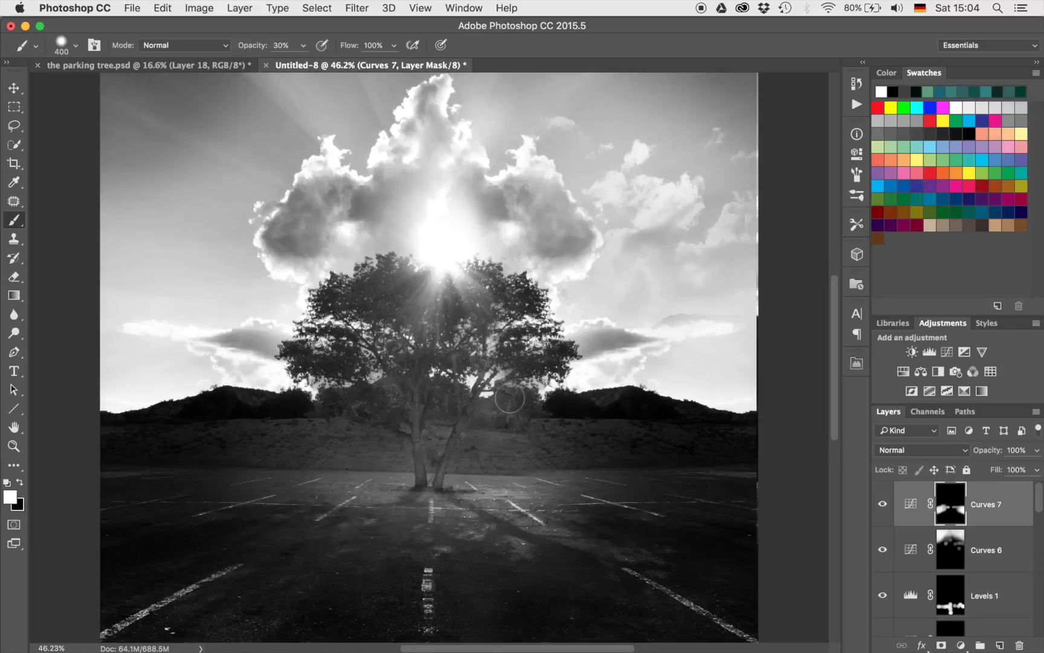
key(bracketleft)
key(bracketleft)
key(bracketleft)
key(bracketleft)
key(bracketleft)
key(bracketleft)
key(bracketleft)
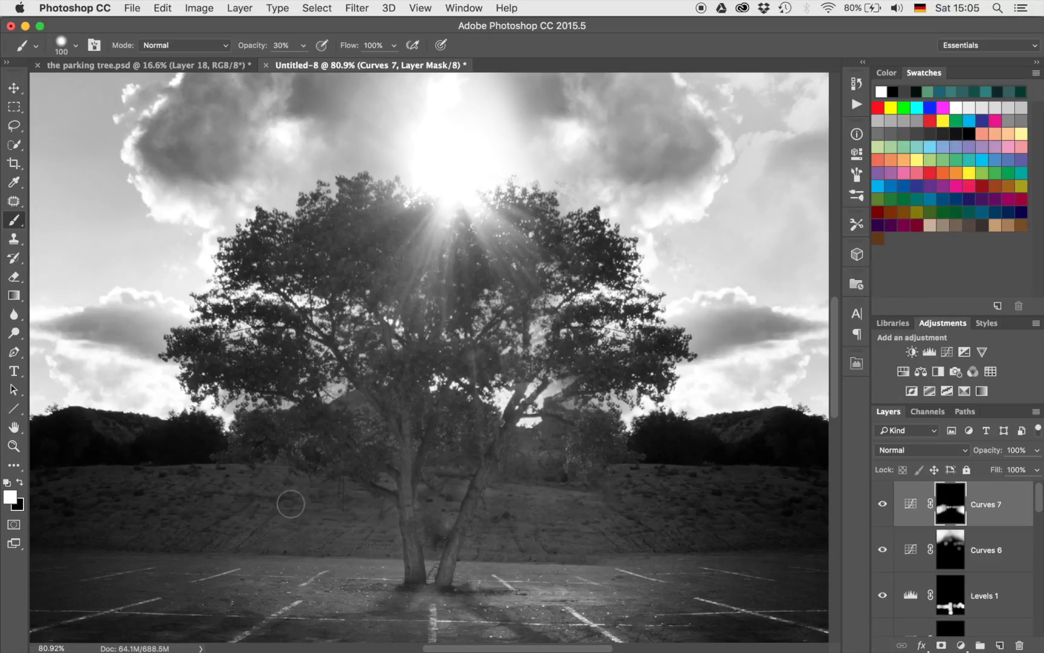
scroll(291, 503, down, 10)
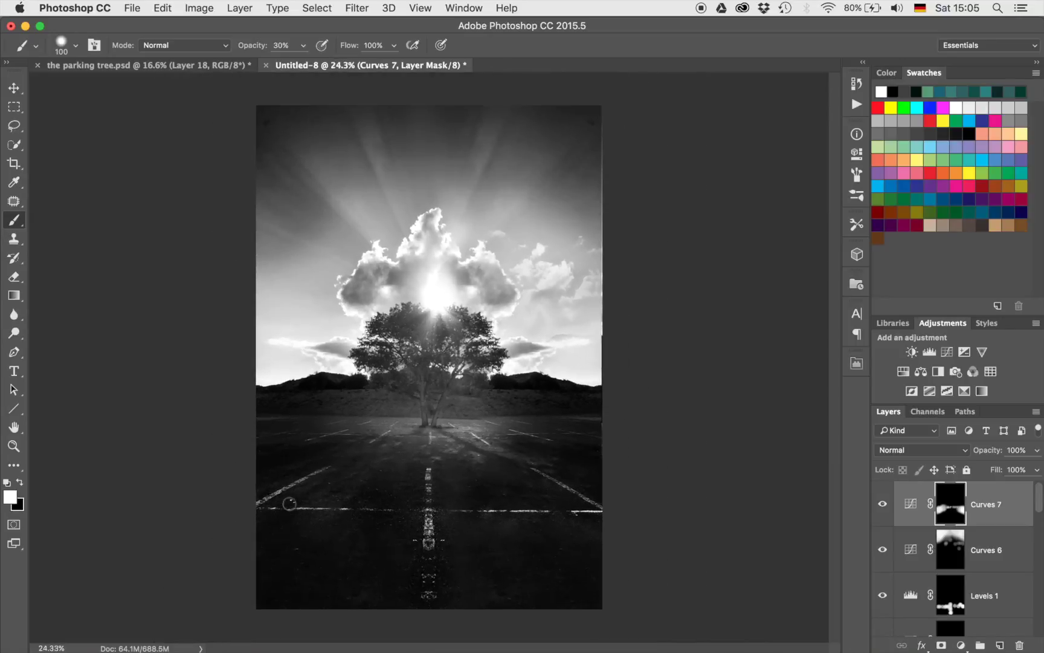
scroll(290, 503, up, 1)
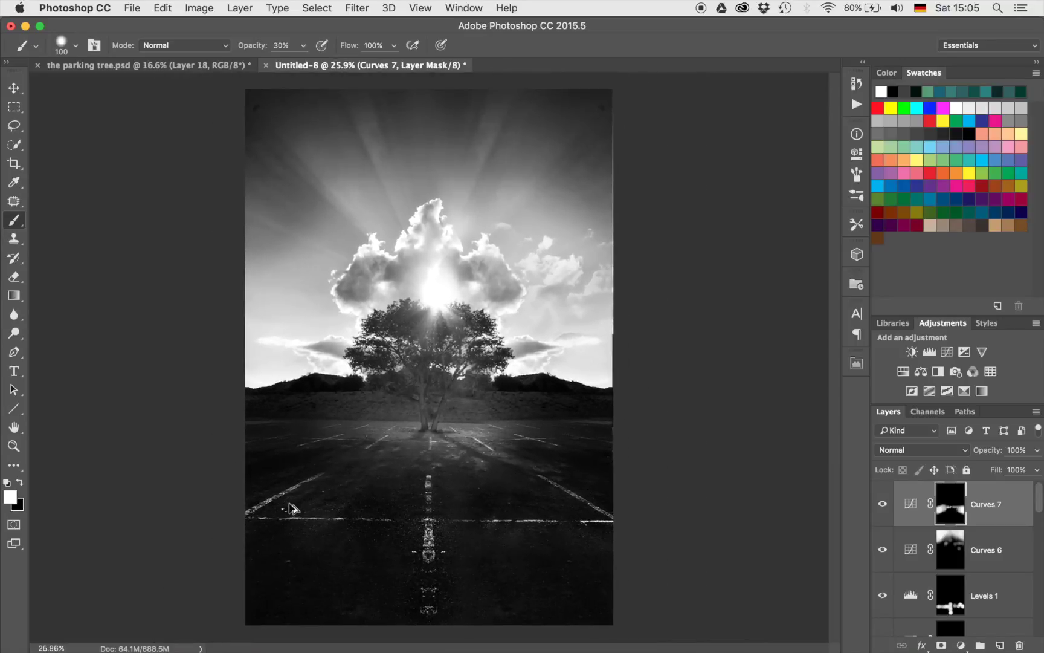
Stamp all visible layers into a new layer and remove the two bright specks beside the centre line with the Spot Healing Brush
key(super+alt+shift+e)
scroll(357, 542, up, 12)
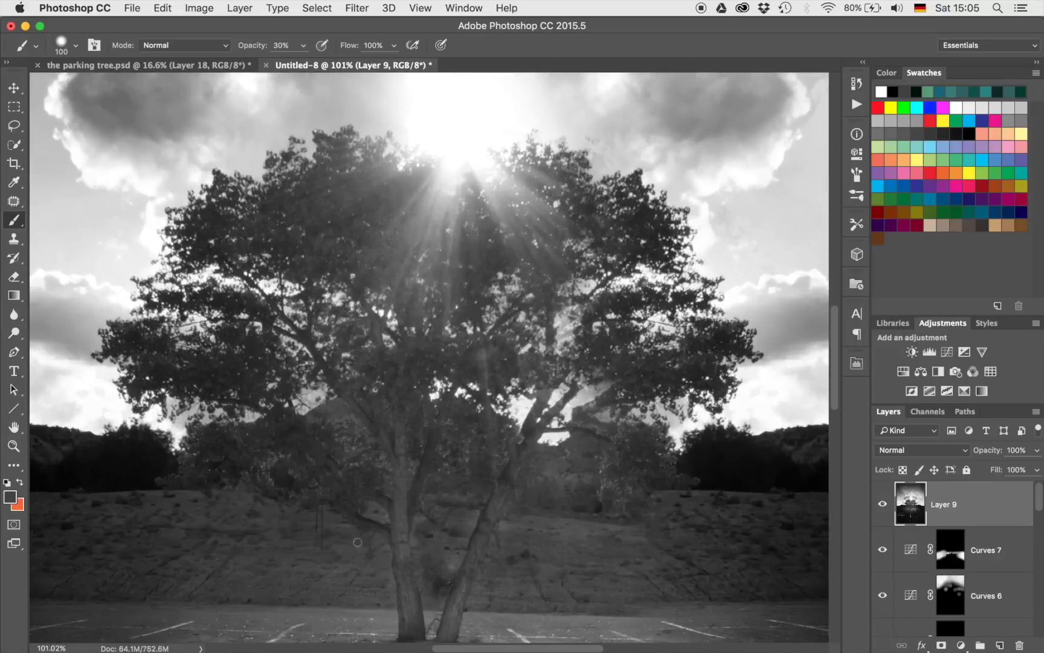
scroll(357, 542, down, 15)
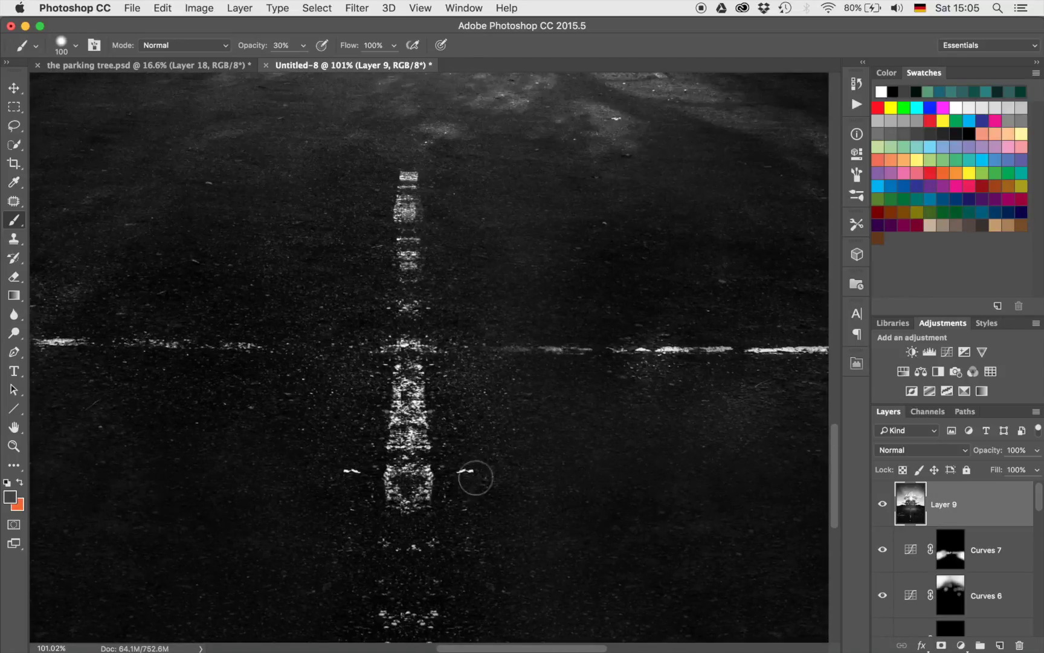
scroll(468, 466, down, 3)
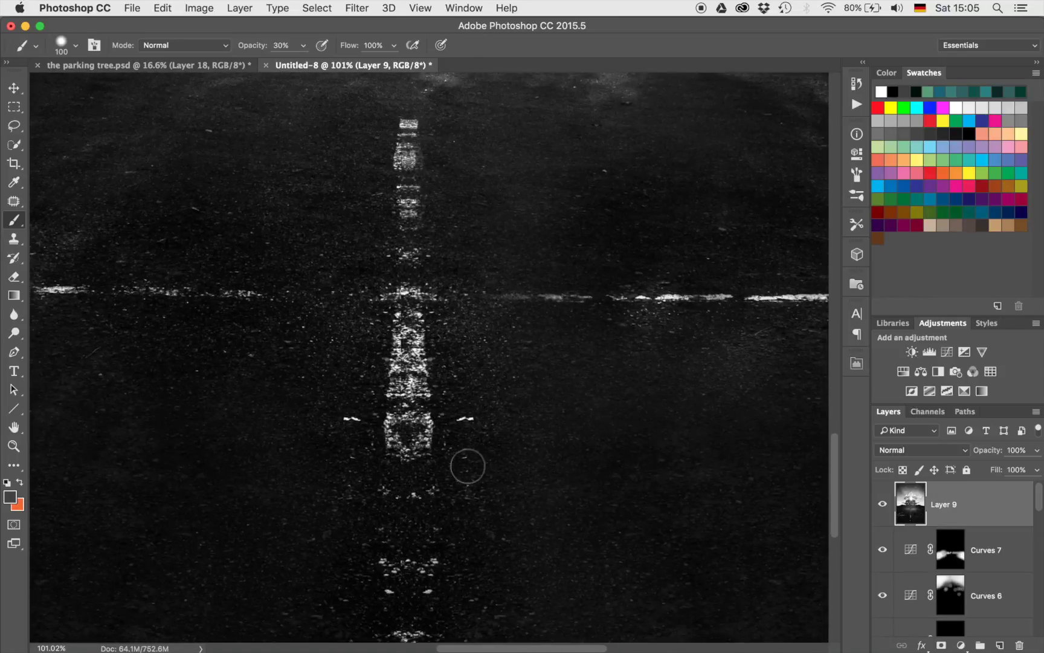
click(15, 202)
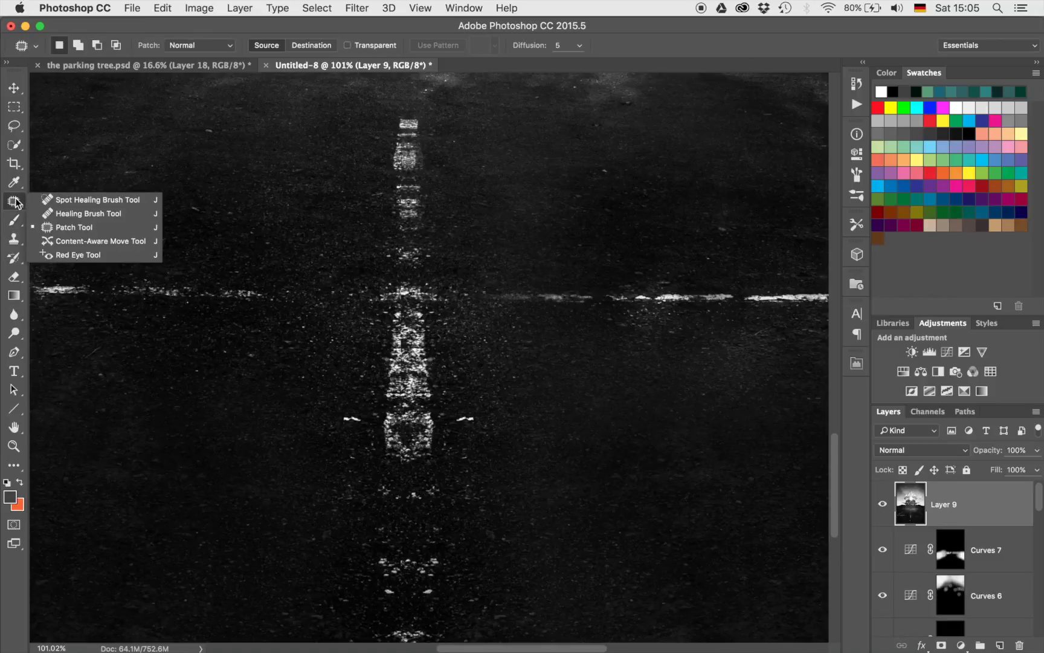
click(68, 199)
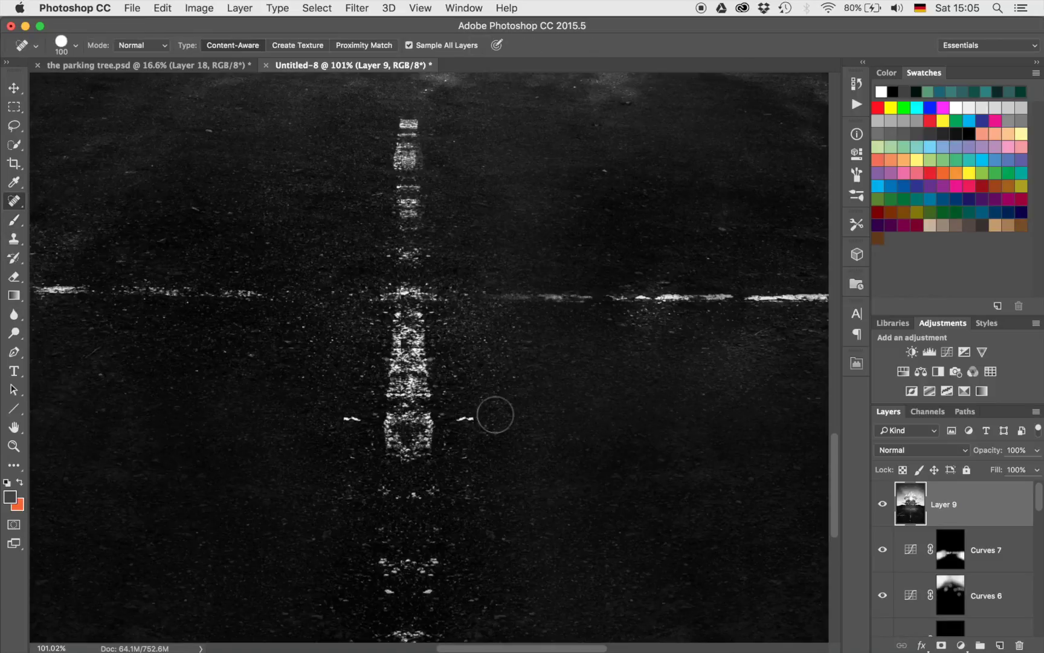
click(467, 416)
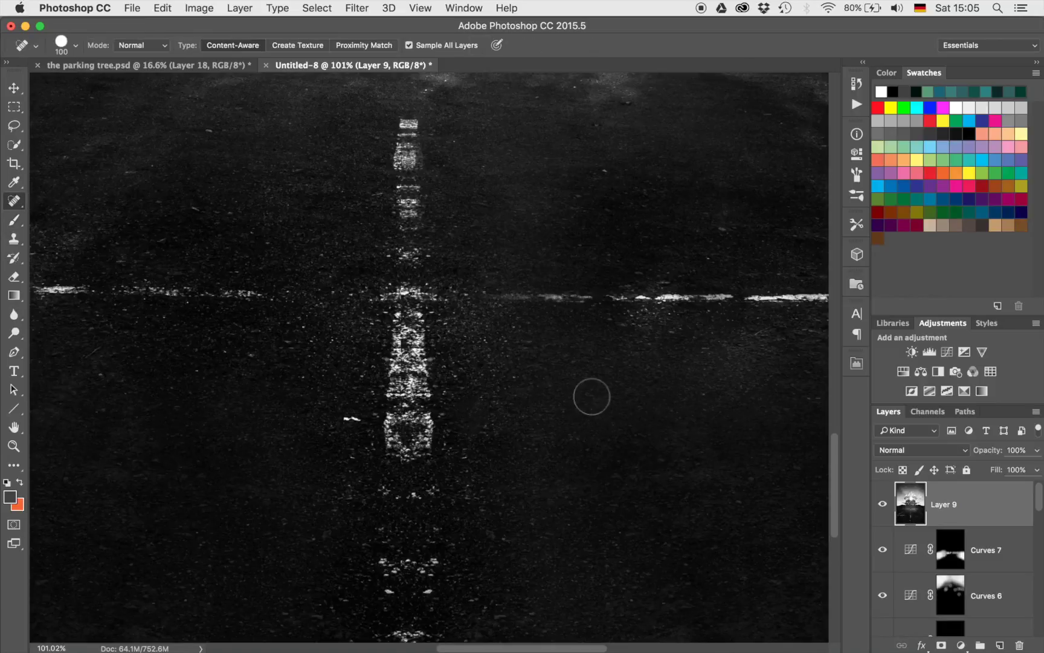
click(345, 419)
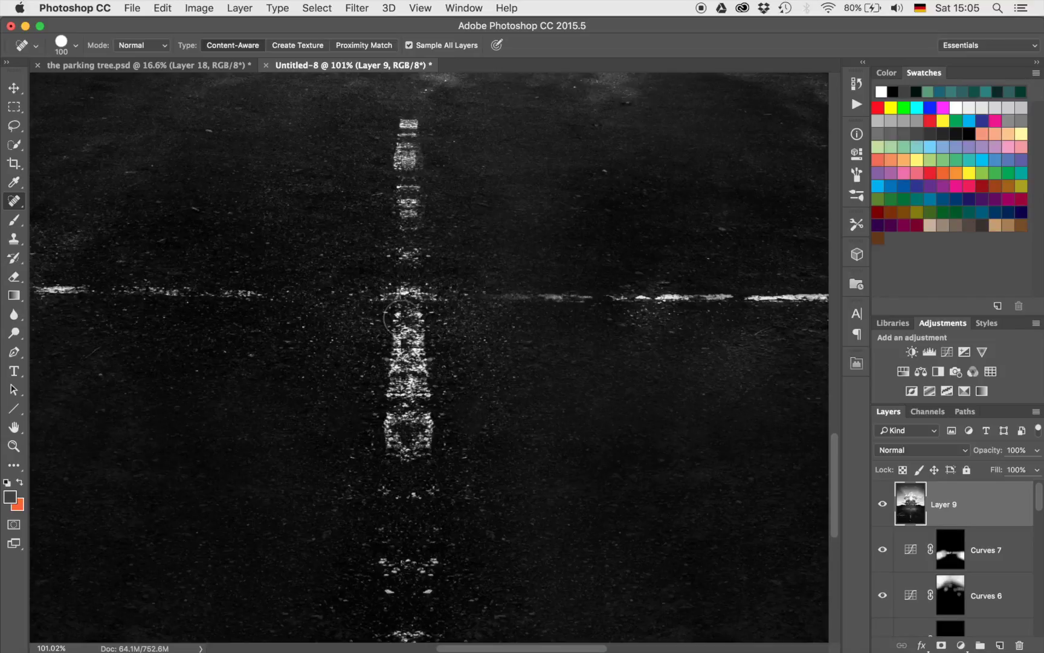
Use the Patch tool to remove the bright specks near the left parking line and the light debris on the asphalt below
scroll(401, 317, left, 10)
mouse_move(14, 201)
mouse_down()
mouse_move(91, 244)
mouse_move(91, 230)
mouse_up()
mouse_move(183, 284)
mouse_down()
mouse_move(169, 310)
mouse_move(196, 319)
mouse_move(212, 310)
mouse_move(191, 291)
mouse_move(244, 293)
mouse_up()
key(super+d)
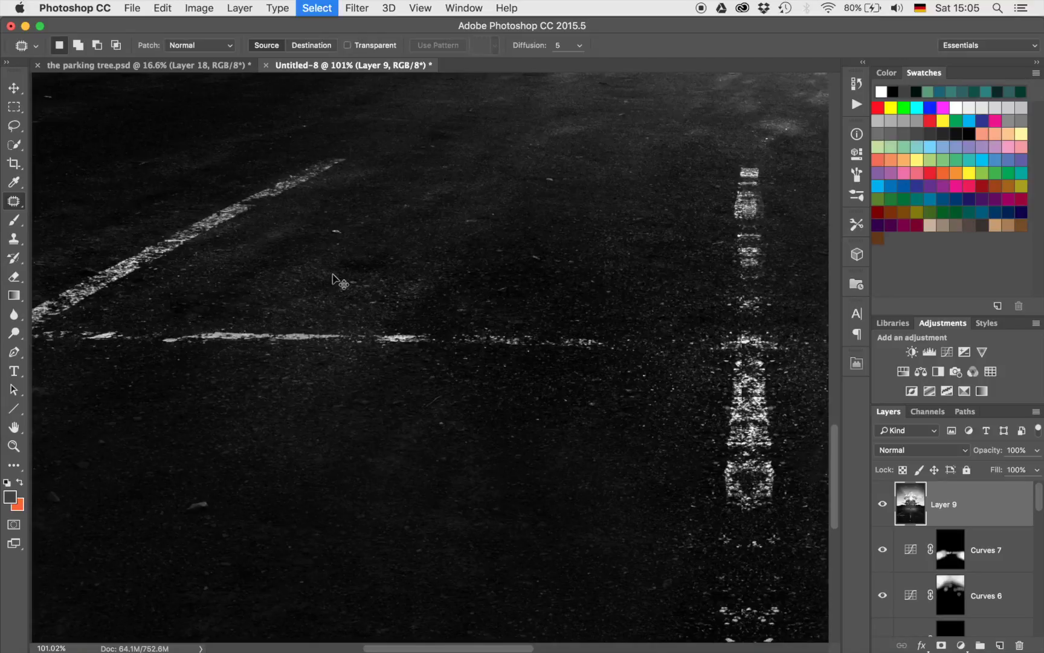
mouse_move(190, 500)
mouse_down()
mouse_move(209, 513)
mouse_move(190, 503)
mouse_up()
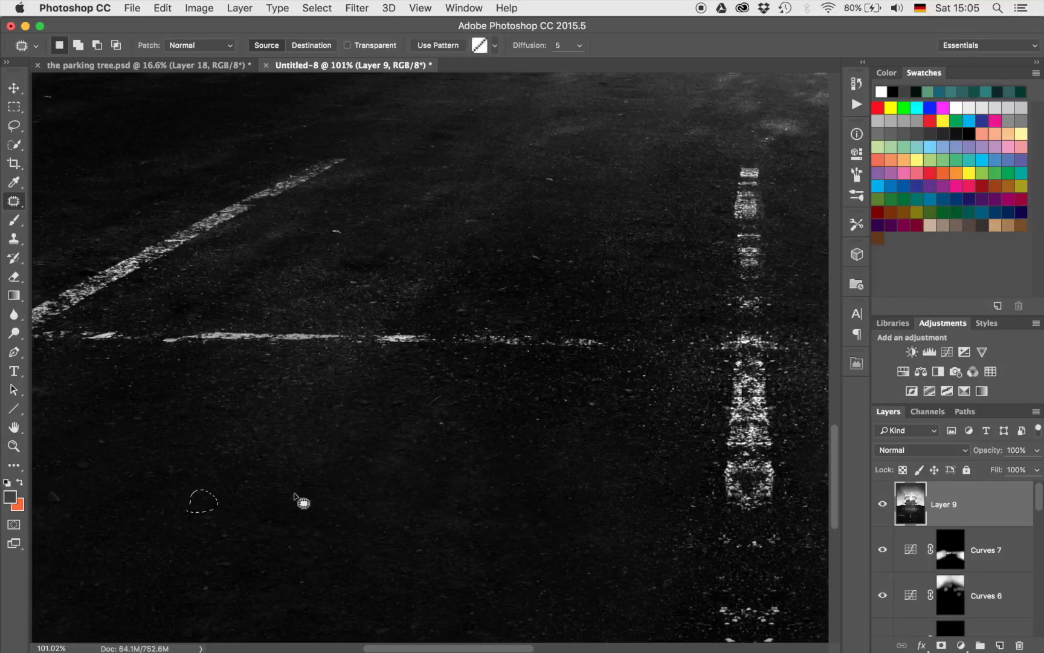
key(super+d)
Patch out the bright speck just below the right end of the horizontal parking line and clear the selection
scroll(309, 496, right, 15)
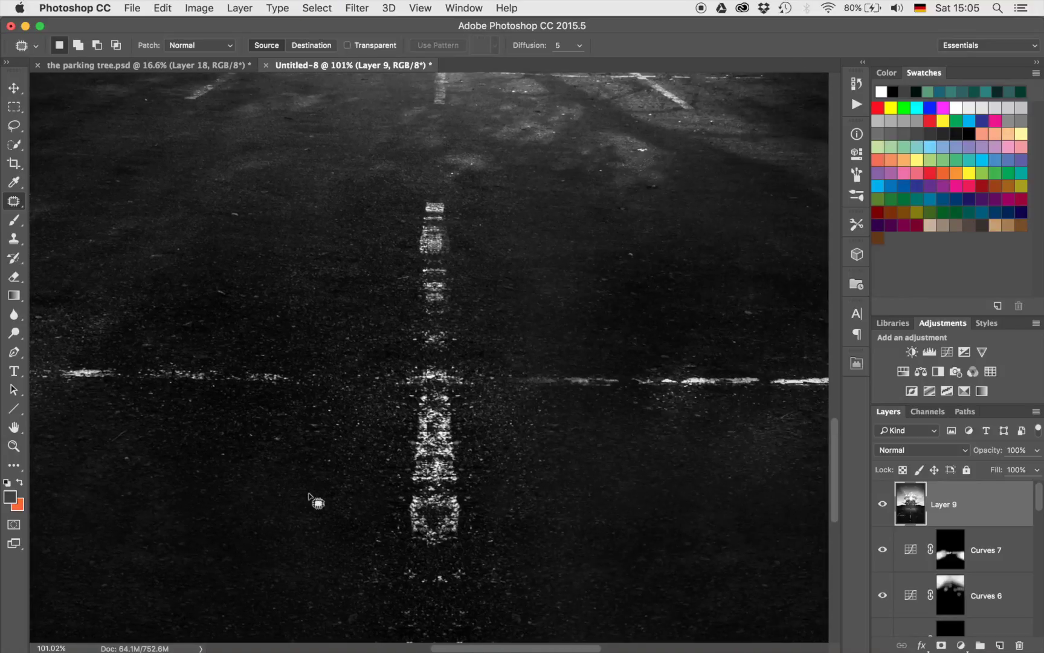
scroll(310, 497, right, 4)
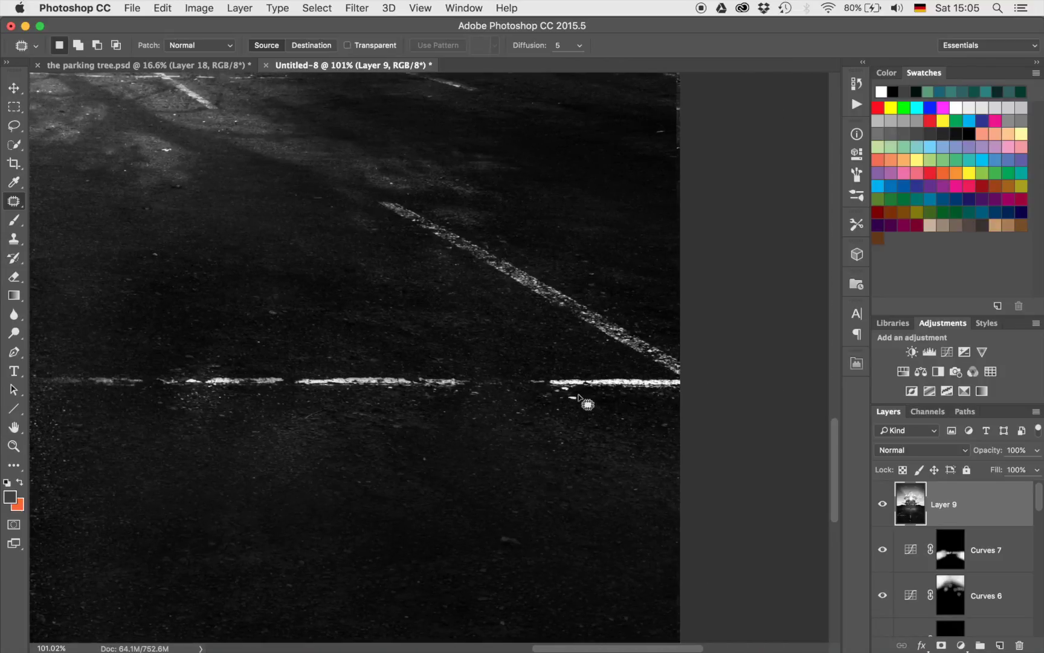
mouse_move(570, 403)
mouse_down()
mouse_move(592, 410)
mouse_move(585, 407)
mouse_up()
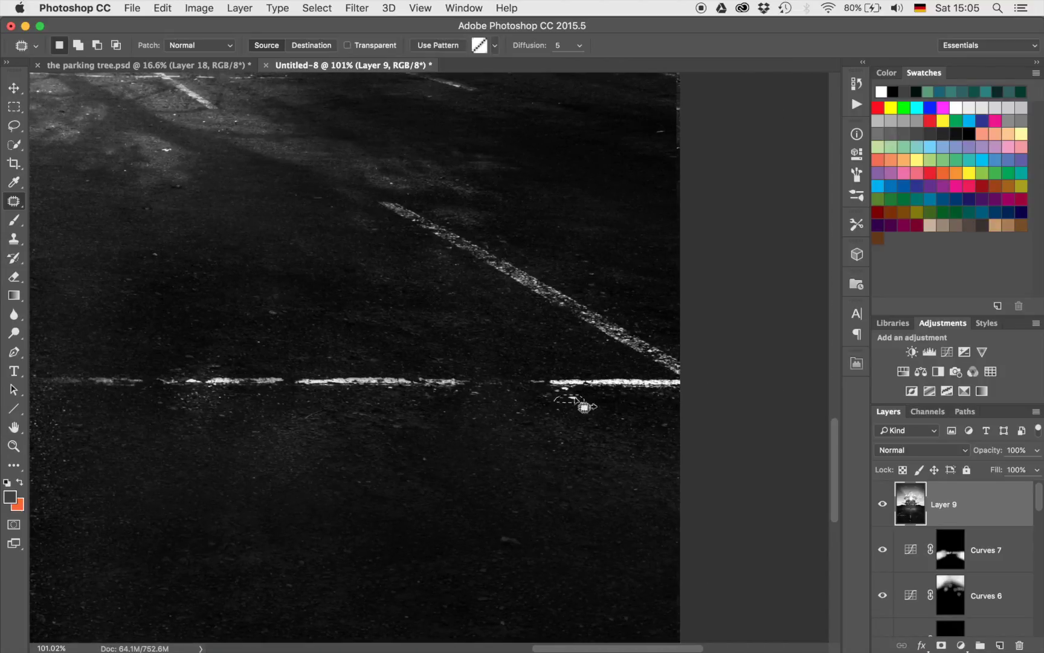
key(super+d)
Patch out the bright speck on the asphalt beside the tree's shadow, to the right of the centre line, and deselect
scroll(583, 421, up, 5)
scroll(583, 421, left, 5)
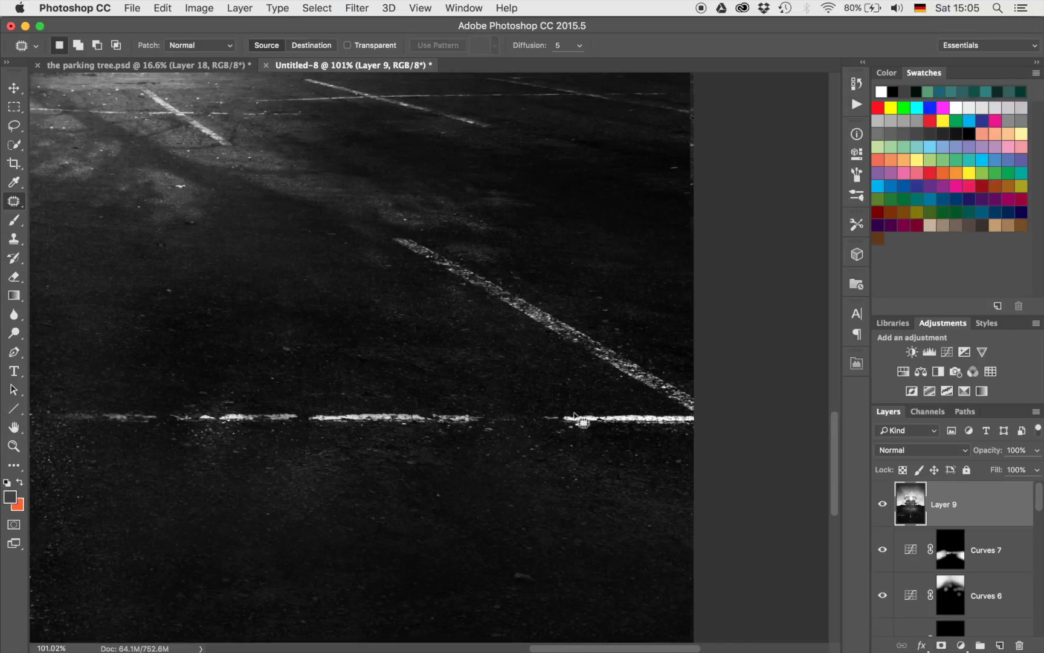
scroll(575, 414, up, 4)
scroll(574, 414, left, 6)
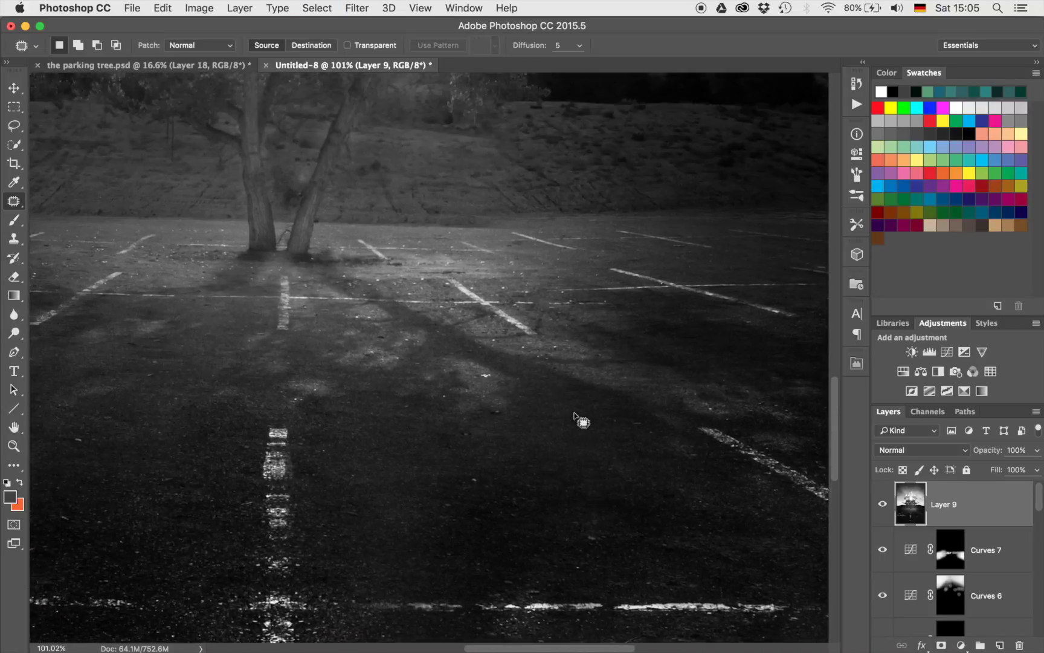
mouse_move(490, 371)
mouse_down()
mouse_move(449, 373)
mouse_move(540, 391)
mouse_up()
key(super+d)
scroll(480, 341, up, 4)
scroll(480, 341, left, 8)
scroll(481, 340, up, 2)
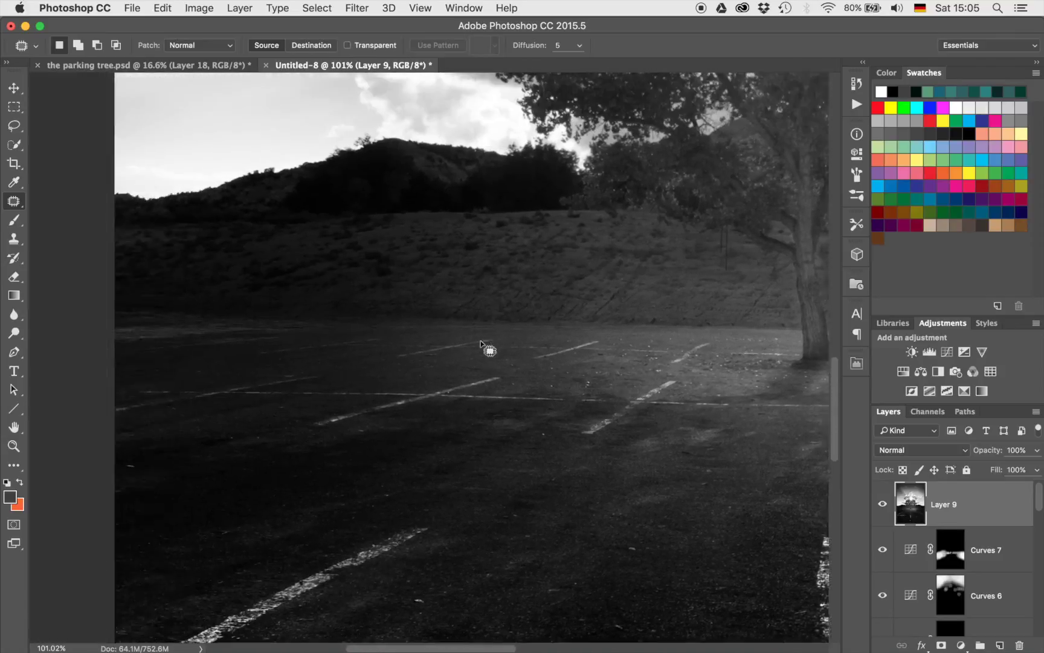
scroll(481, 340, right, 6)
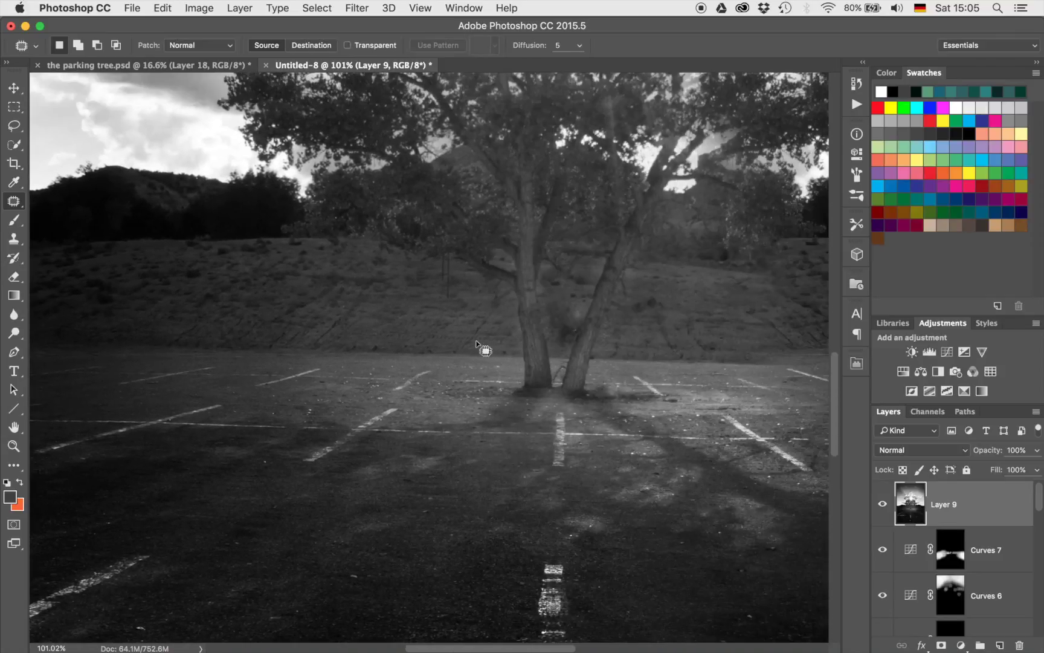
Add a Levels adjustment layer with midtones 0.67 and white input 147, and invert its mask to black
scroll(477, 343, down, 10)
scroll(477, 343, up, 3)
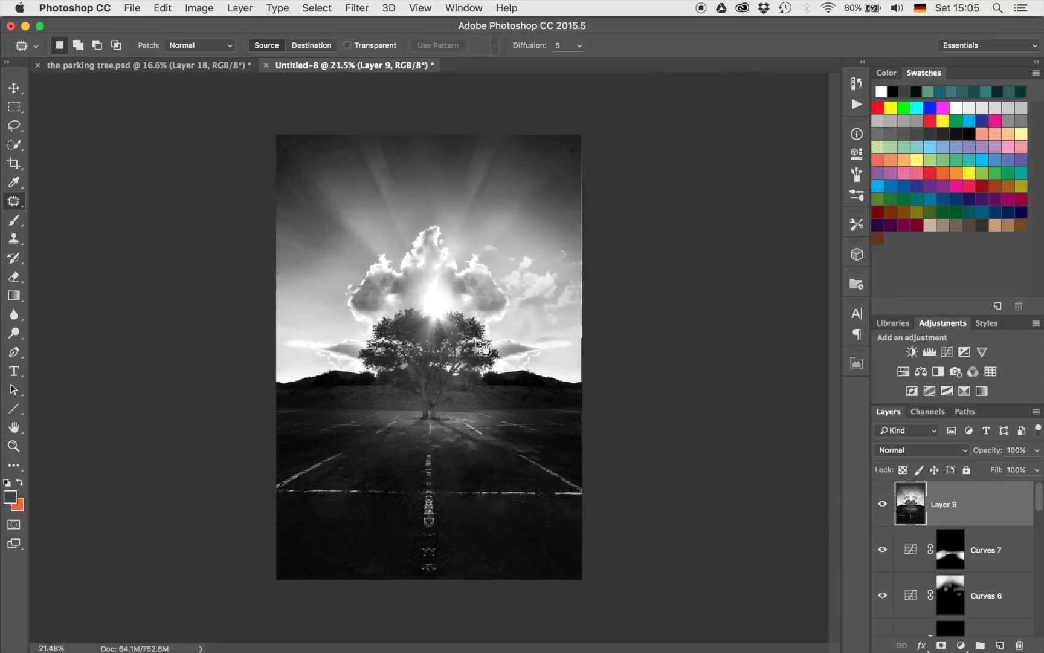
click(931, 351)
drag(711, 267, 725, 268)
drag(803, 267, 685, 270)
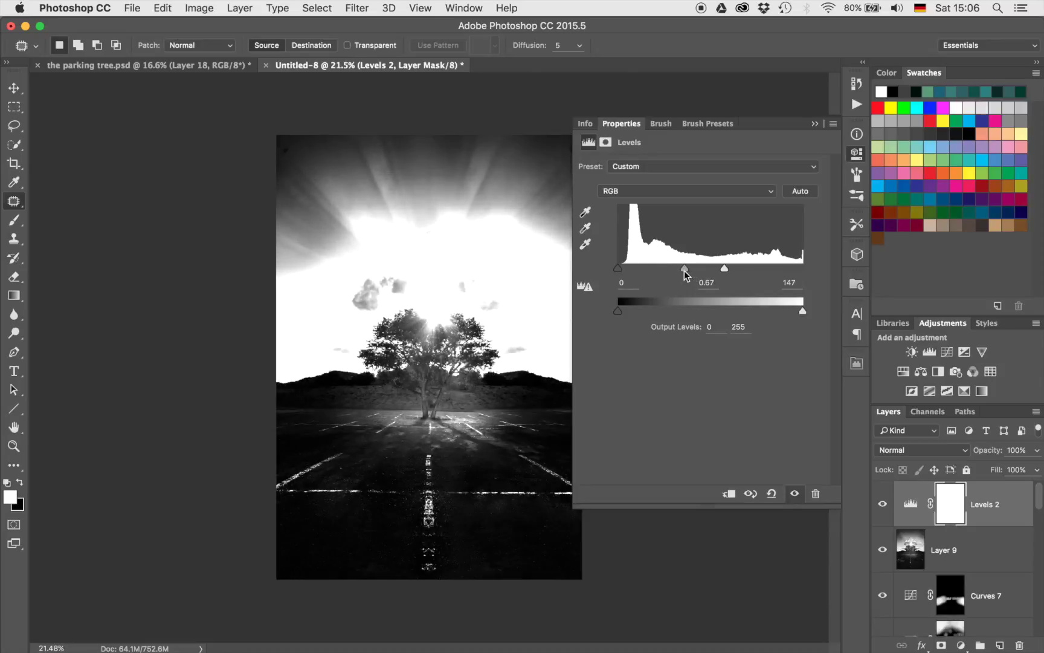
click(815, 123)
key(super+i)
Paint white at 40% opacity with a 125 px brush on the Levels mask over the centre line and the left-hand parking lines
key(b)
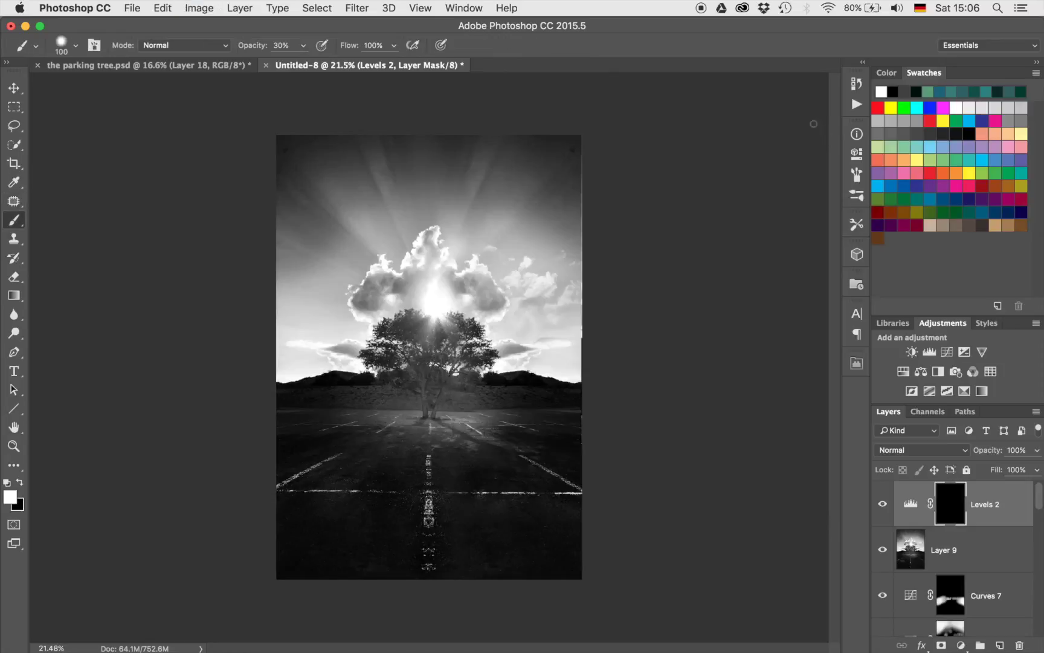
scroll(446, 522, up, 5)
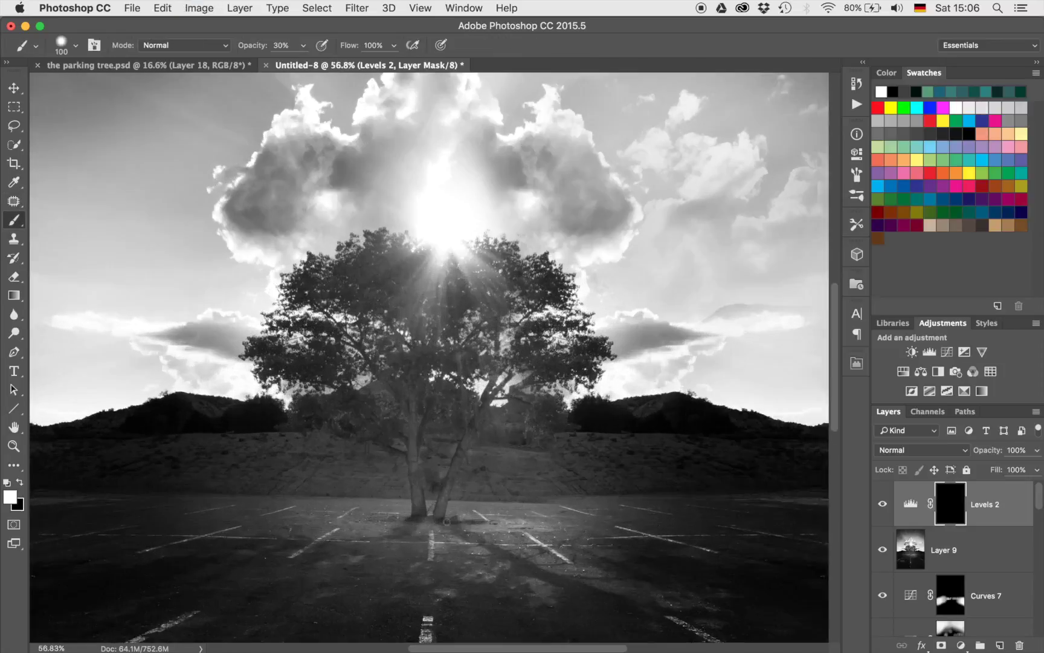
scroll(443, 518, up, 2)
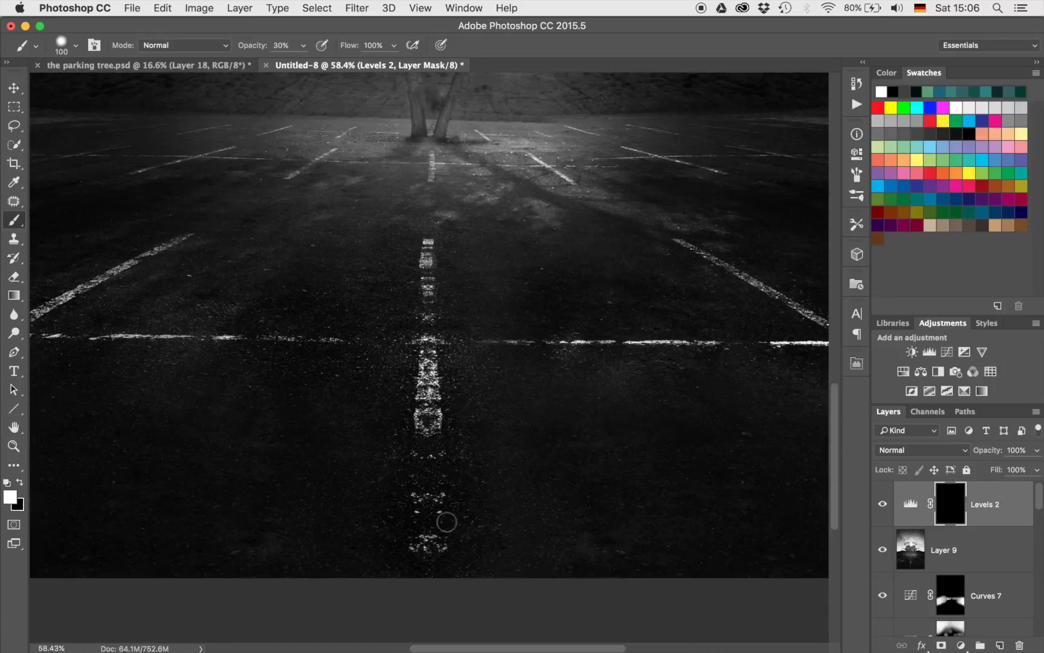
key(bracketright)
key(bracketright)
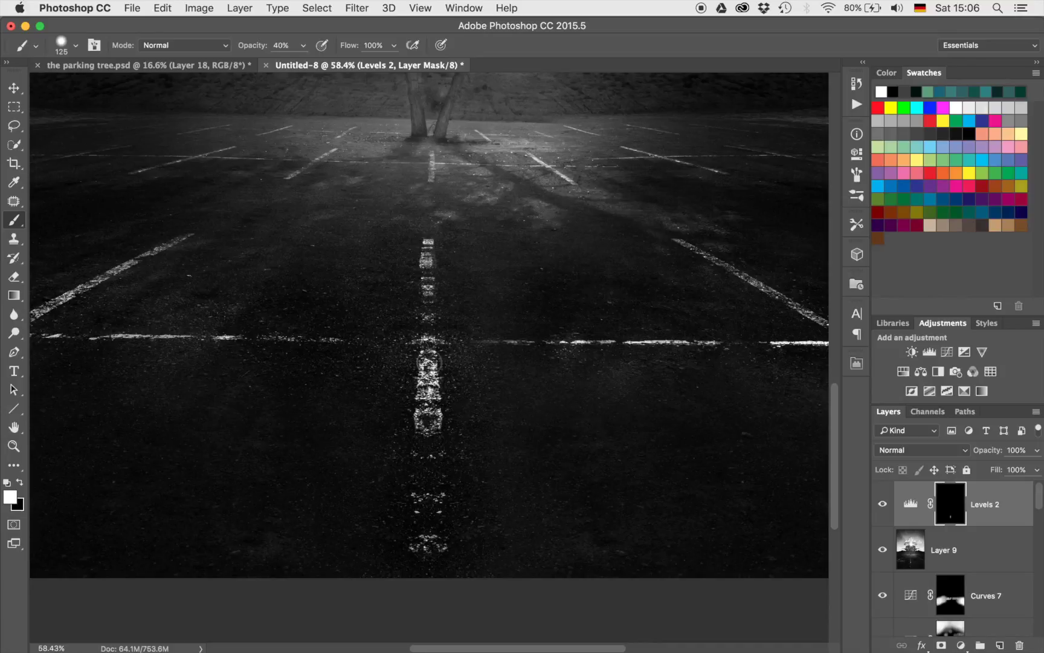
drag(429, 333, 427, 247)
drag(422, 334, 16, 337)
mouse_move(52, 298)
mouse_down()
mouse_move(124, 249)
mouse_move(78, 284)
mouse_move(175, 238)
mouse_up()
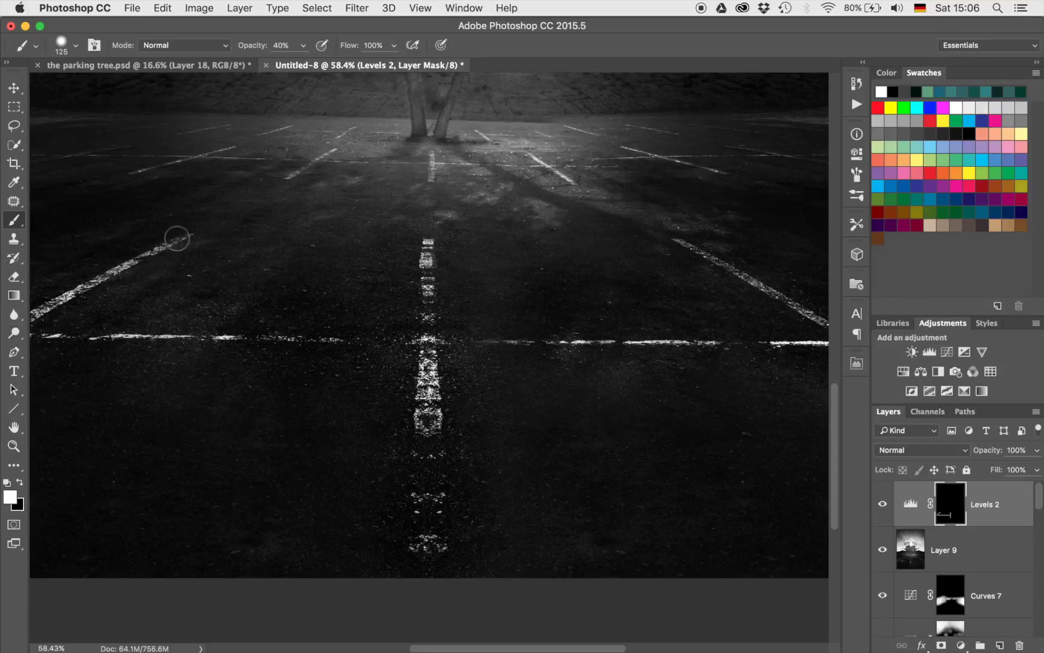
Brighten the right diagonal parking line and the right part of the horizontal line by painting on the Levels mask
scroll(641, 233, right, 5)
mouse_move(527, 239)
mouse_down()
mouse_move(697, 331)
mouse_move(539, 239)
mouse_up()
mouse_move(665, 358)
mouse_down()
mouse_move(497, 338)
mouse_move(286, 342)
mouse_up()
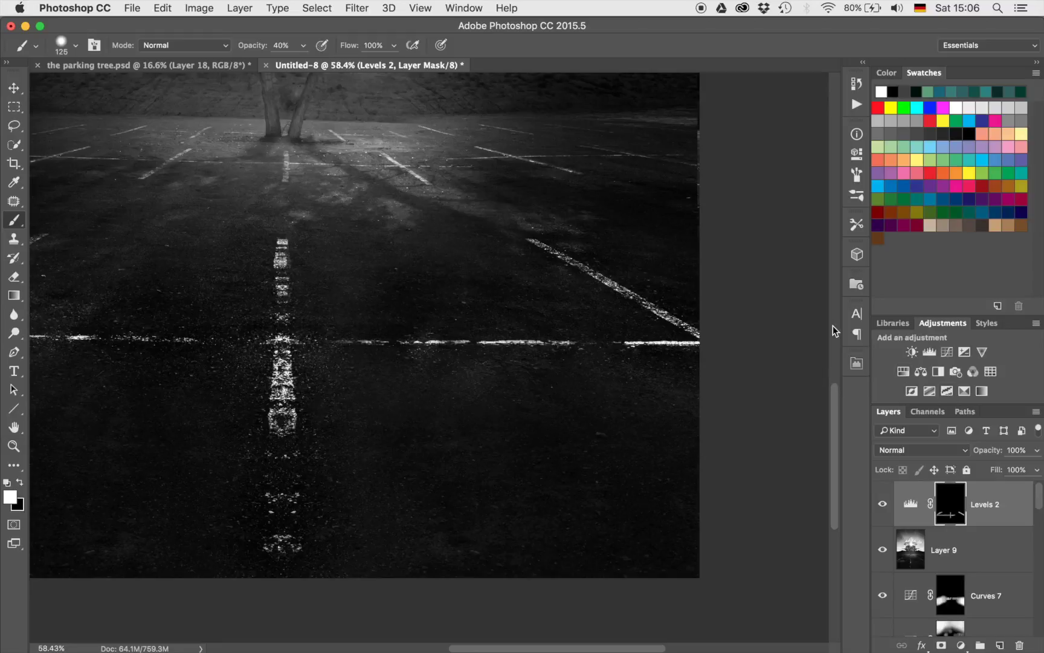
Add a Curves adjustment layer that strongly darkens the image, and invert its mask to black
click(962, 356)
drag(695, 312, 720, 329)
click(815, 124)
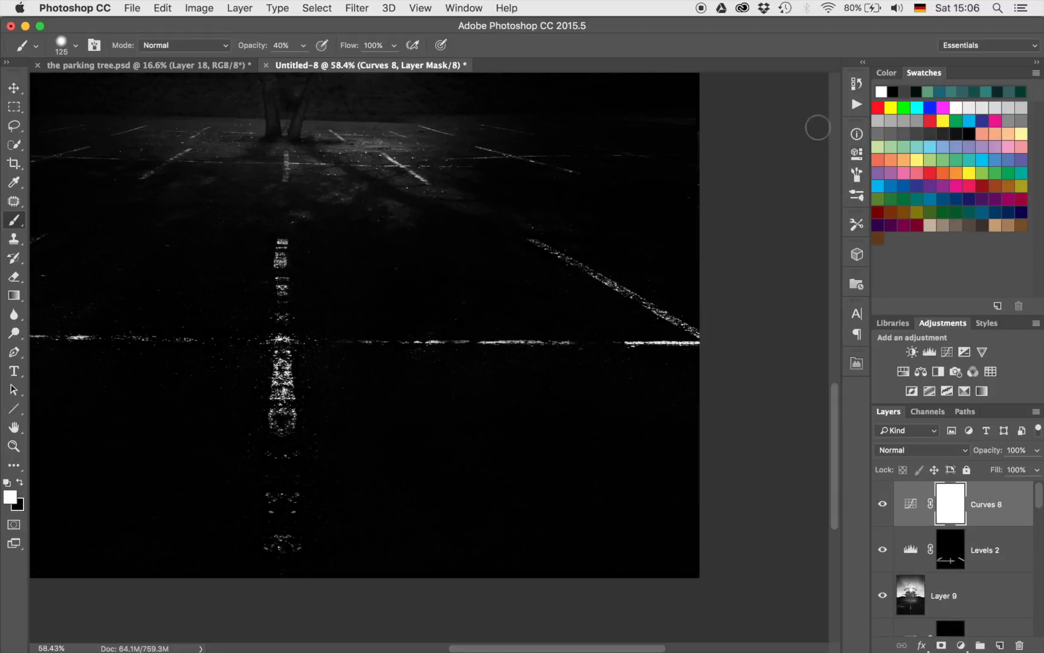
key(super+i)
Darken the asphalt to the right of the centre line on the Curves mask with a 200 px white brush at 20% opacity
key(bracketright)
key(bracketright)
key(bracketright)
click(330, 374)
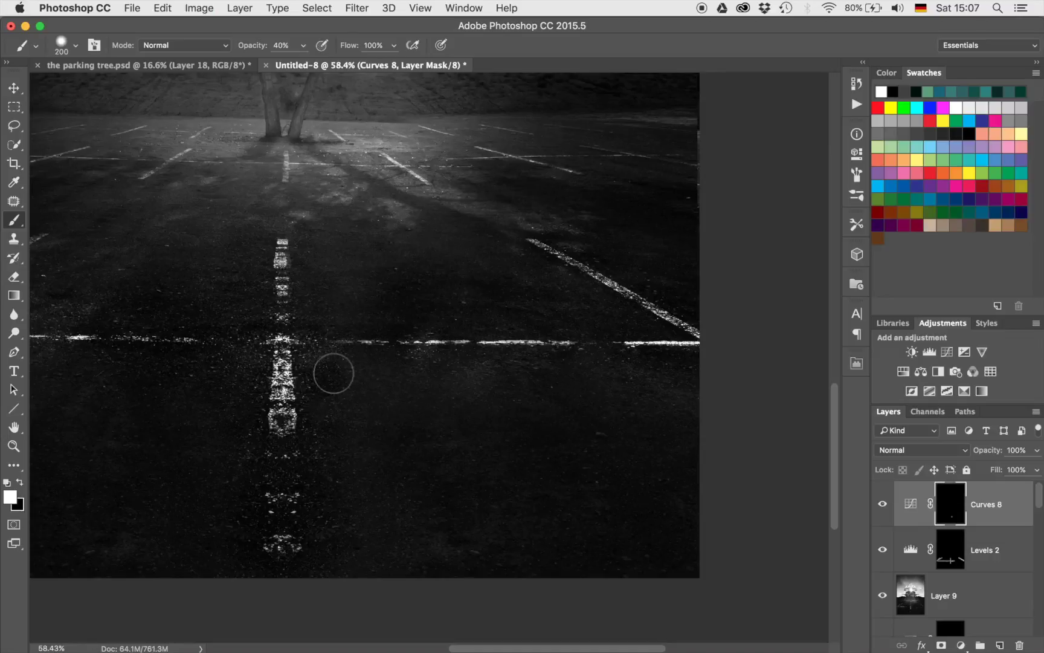
key(2)
mouse_move(334, 373)
mouse_down()
mouse_move(310, 364)
mouse_move(320, 378)
mouse_up()
mouse_move(427, 366)
mouse_down()
mouse_move(657, 362)
mouse_move(666, 384)
mouse_move(713, 412)
mouse_move(621, 401)
mouse_move(562, 449)
mouse_move(464, 387)
mouse_move(509, 383)
mouse_move(345, 446)
mouse_move(329, 508)
mouse_move(424, 534)
mouse_move(412, 496)
mouse_up()
Darken the foreground asphalt left of the centre line on the Curves mask using a 700 px brush, and reduce the brush to 300 px
key(bracketright)
key(bracketright)
key(bracketright)
key(bracketright)
key(bracketright)
key(bracketright)
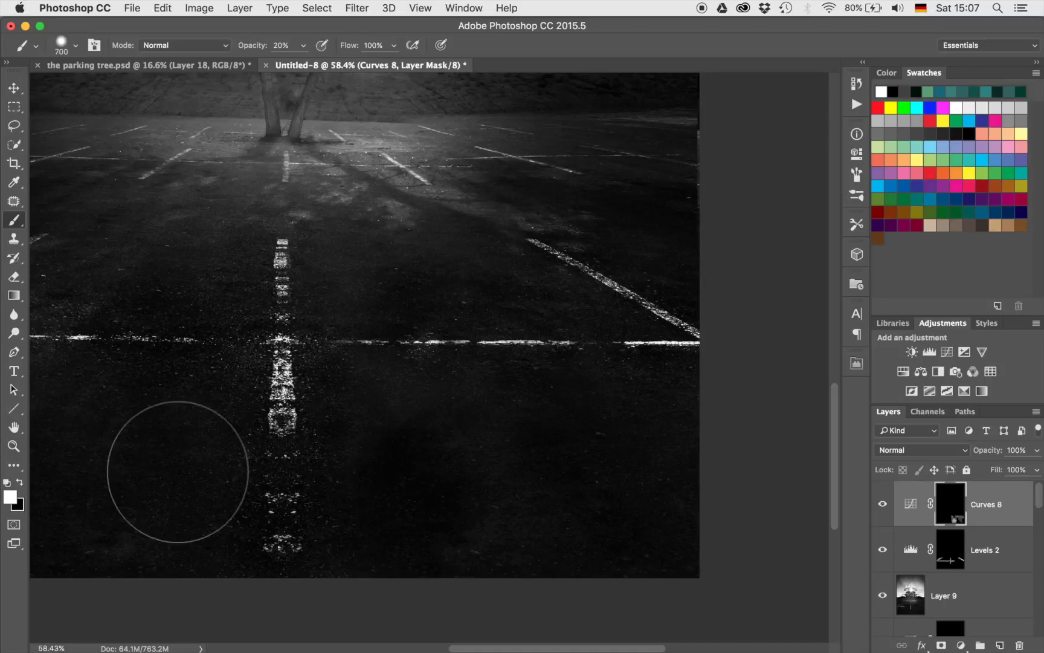
scroll(181, 472, left, 10)
scroll(182, 472, up, 2)
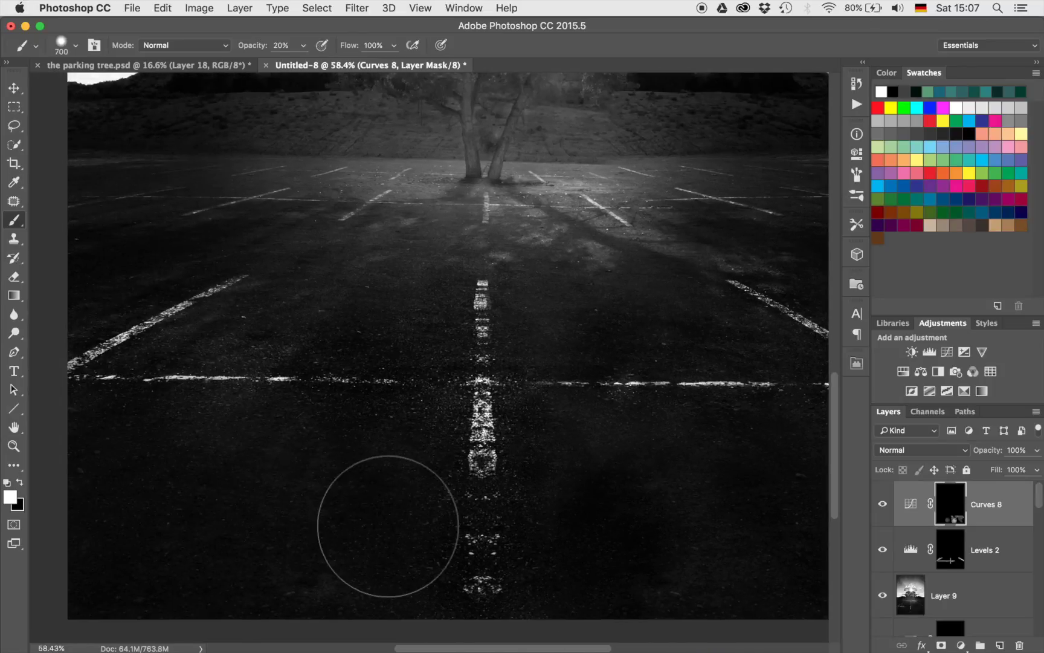
mouse_move(157, 576)
mouse_down()
mouse_move(145, 466)
mouse_move(189, 462)
mouse_up()
key(bracketleft)
key(bracketleft)
key(bracketleft)
key(bracketleft)
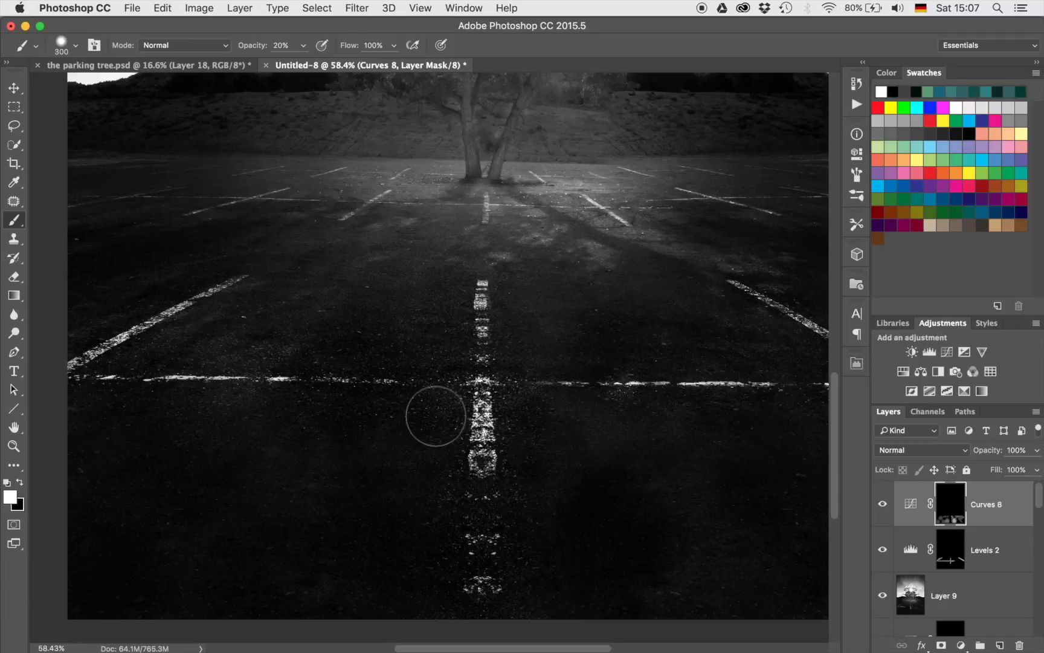
scroll(571, 331, down, 5)
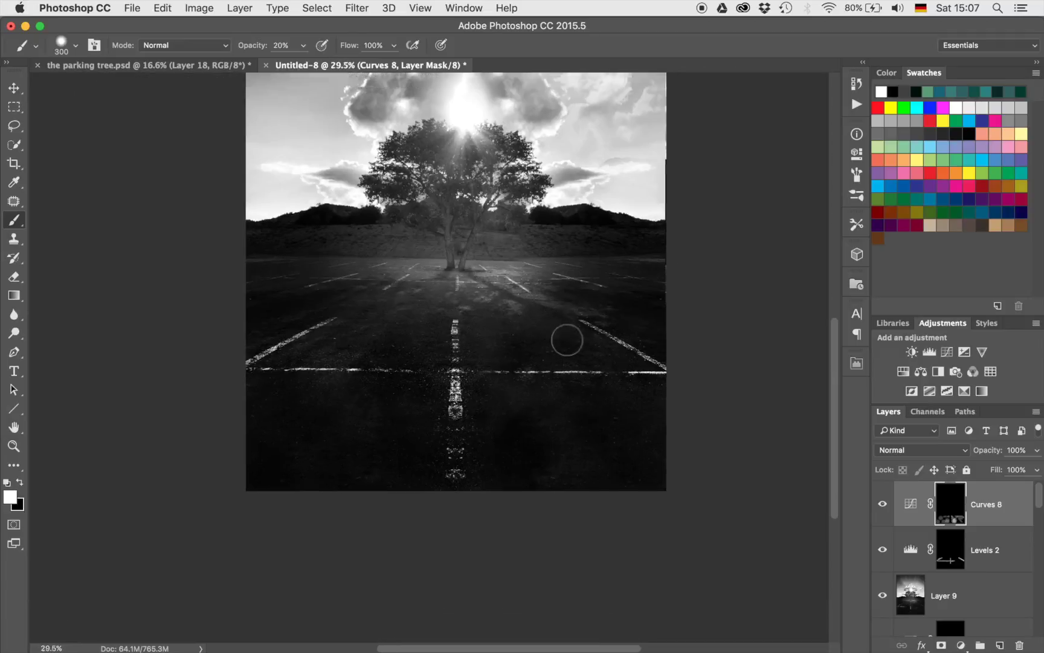